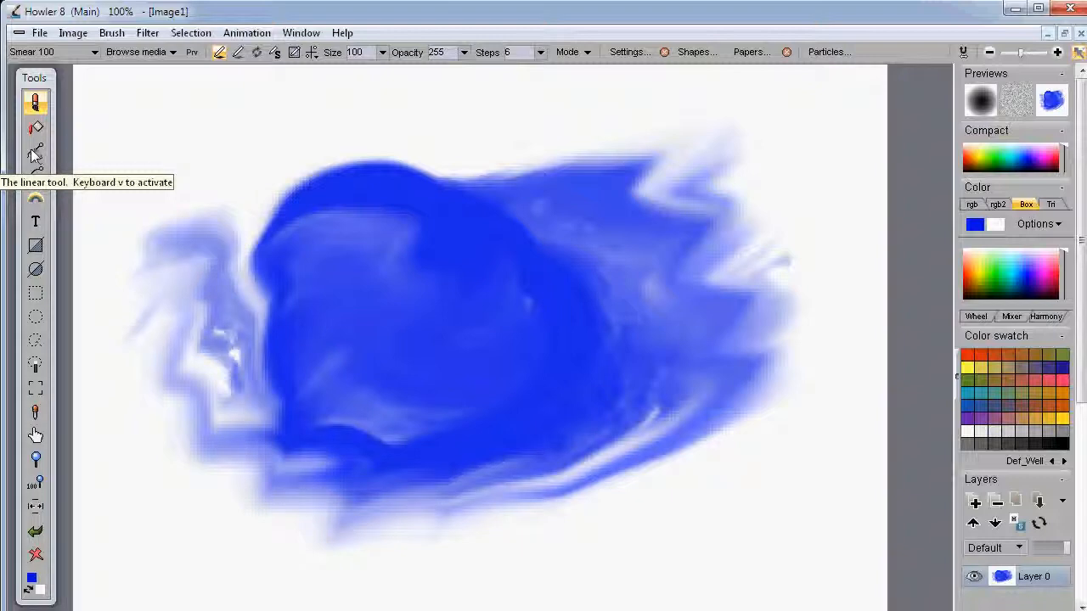
Choose the large default brush from the Simple brushes and paint orange freehand strokes across the blue smear.
left_click(35, 155)
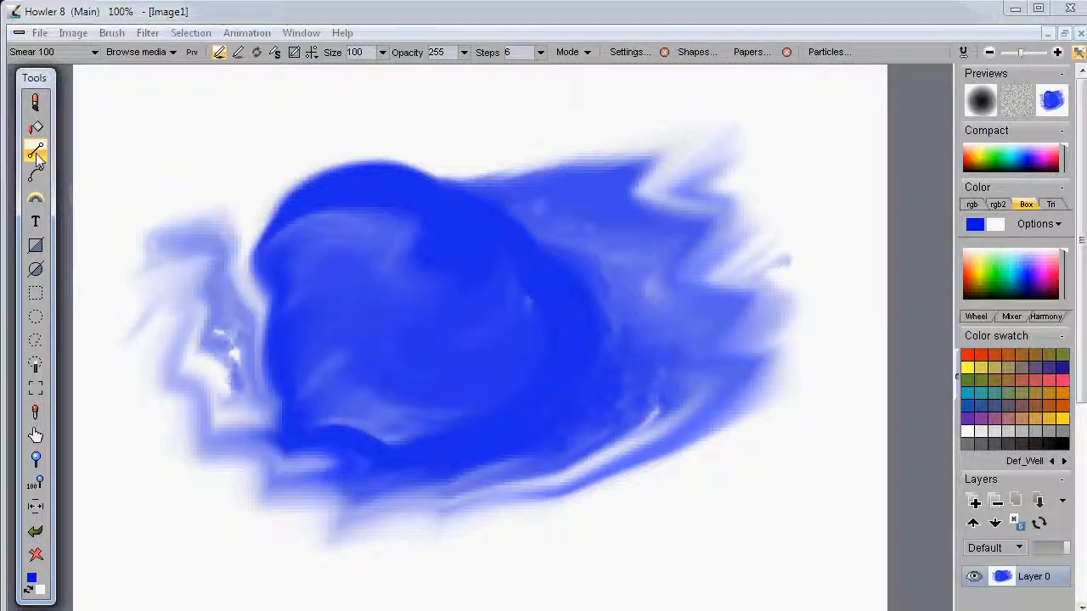
left_click(36, 103)
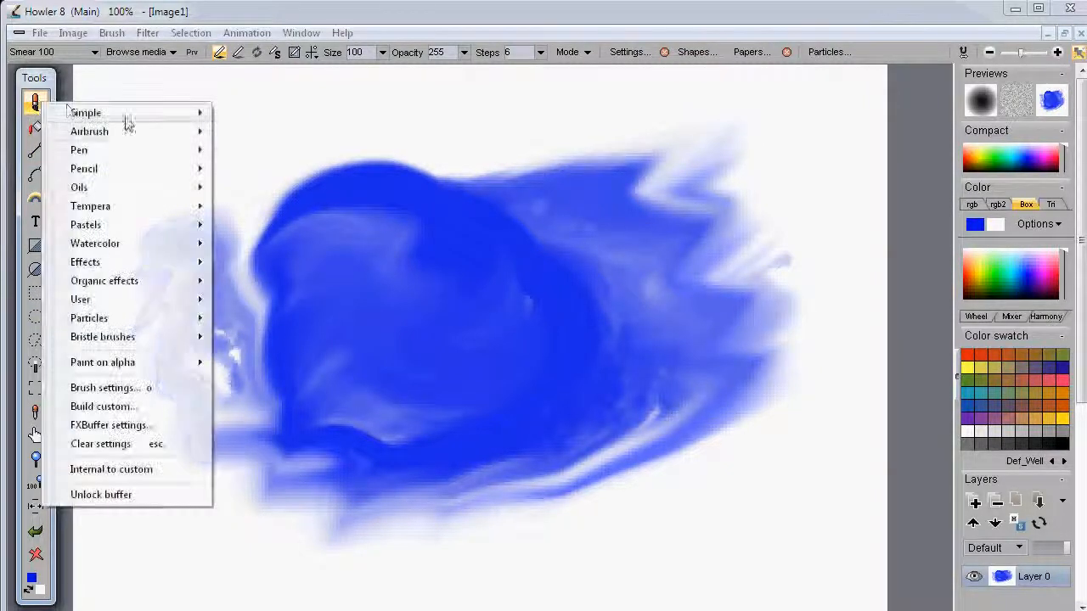
mouse_move(168, 132)
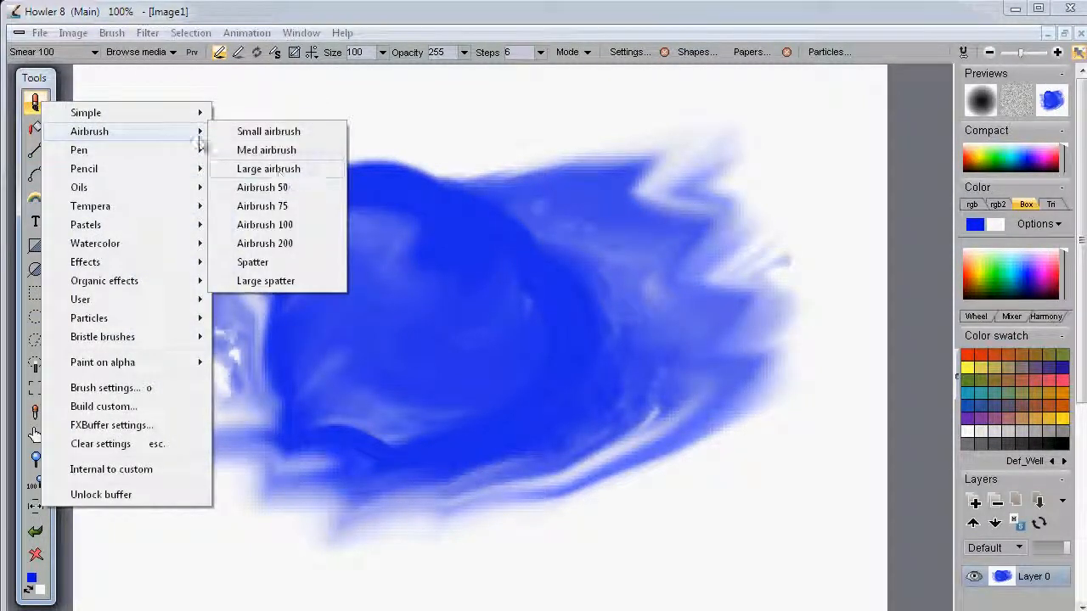
mouse_move(95, 117)
left_click(260, 175)
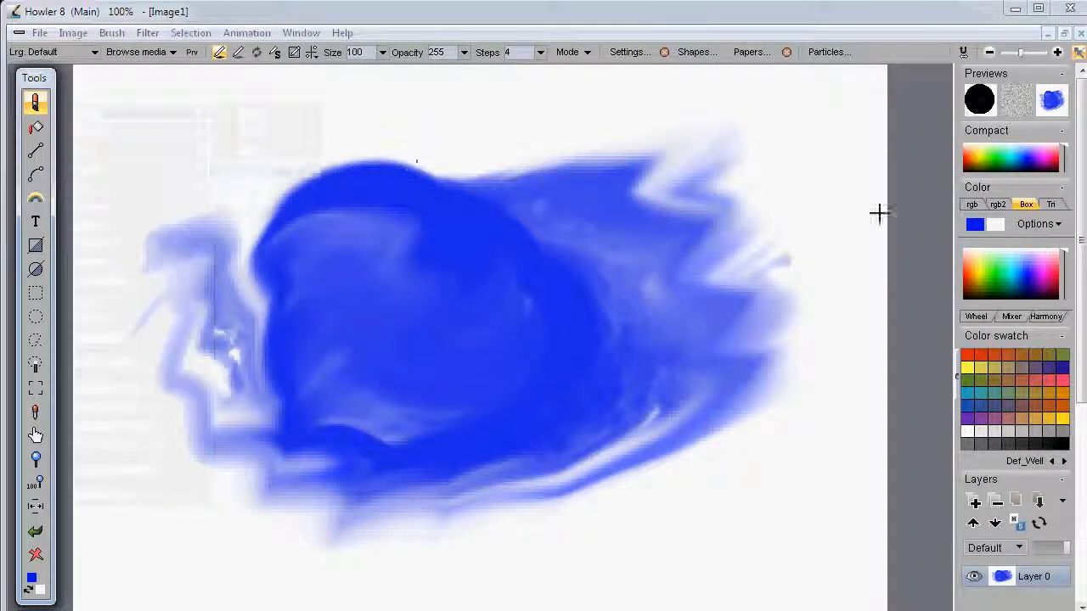
mouse_move(292, 365)
left_mouse_down()
mouse_move(505, 199)
mouse_move(501, 413)
mouse_move(716, 263)
mouse_move(585, 245)
left_mouse_up()
mouse_move(279, 197)
left_mouse_down()
mouse_move(396, 382)
mouse_move(516, 380)
left_mouse_up()
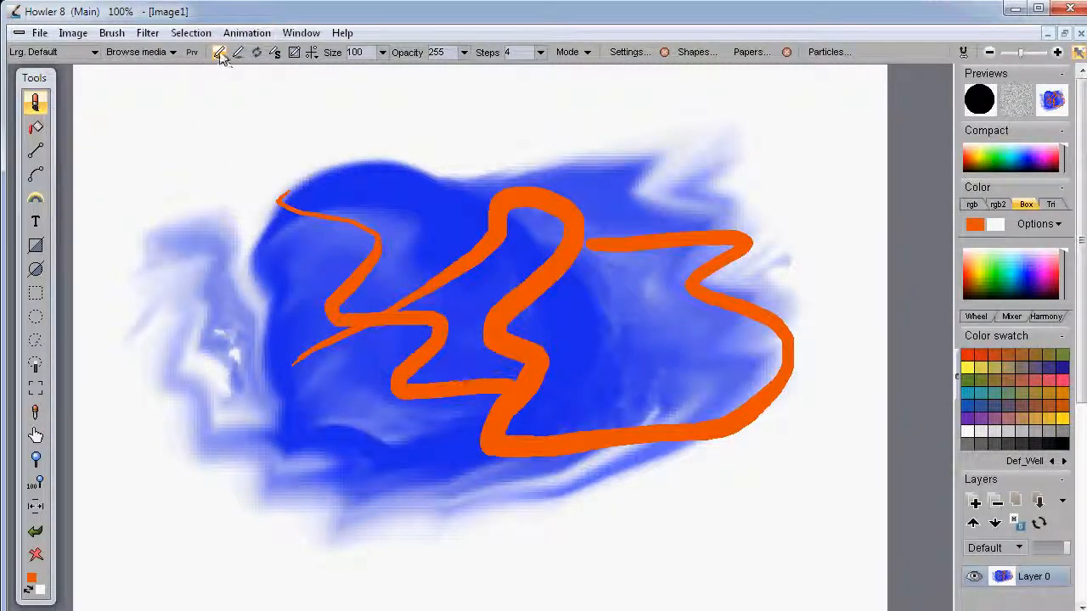
Clear the canvas and paint one thick orange freehand zigzag stroke.
left_click(36, 554)
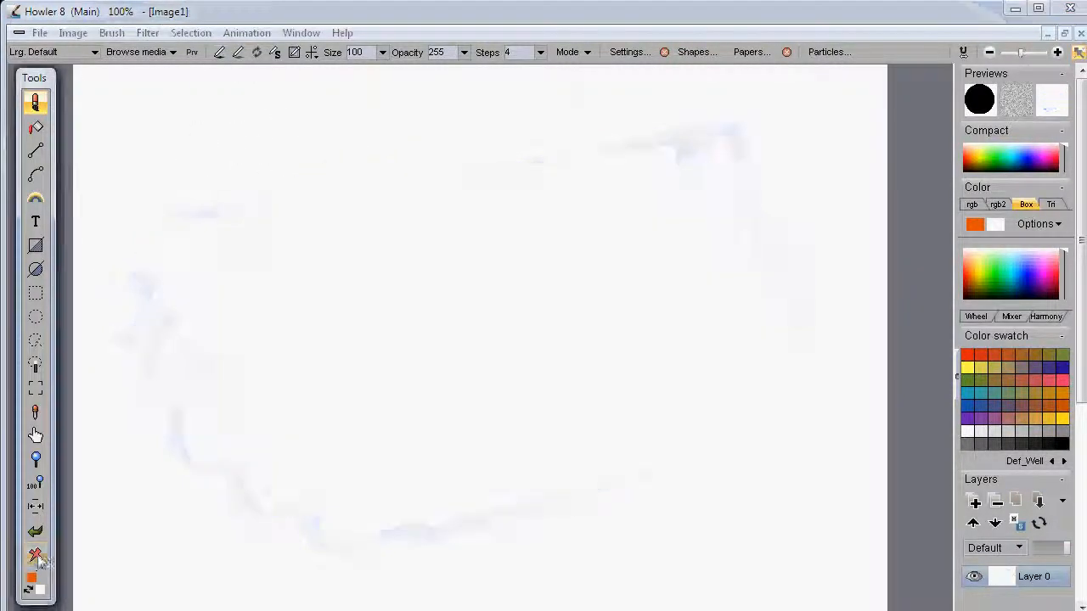
left_click(174, 388)
mouse_move(174, 388)
left_mouse_down()
mouse_move(487, 215)
mouse_move(592, 343)
left_mouse_up()
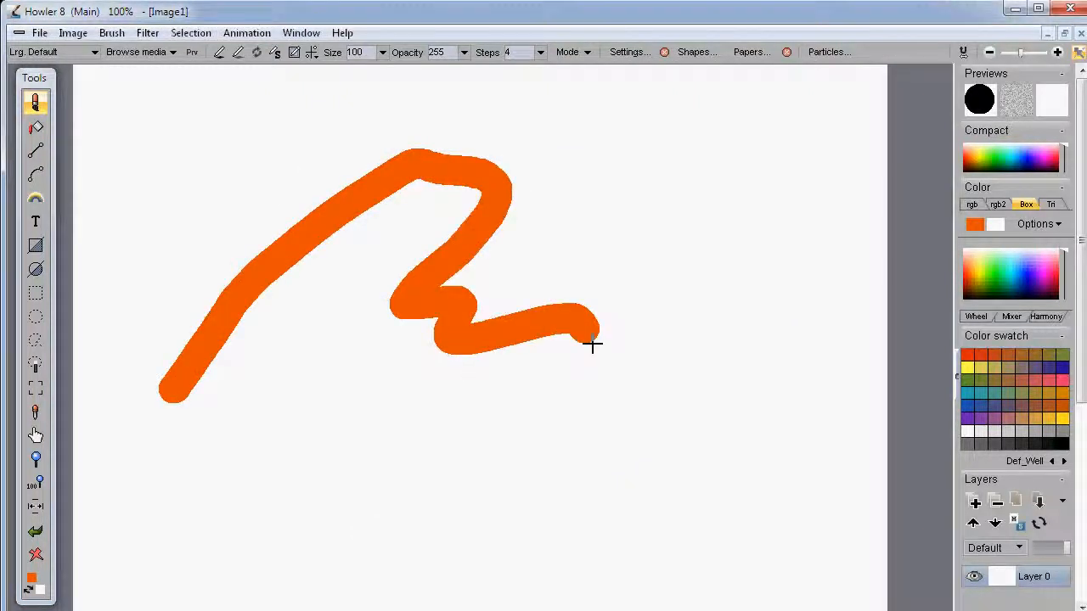
Clear the canvas and draw one orange straight line and two crossing blue ones with the linear tool.
left_click(36, 151)
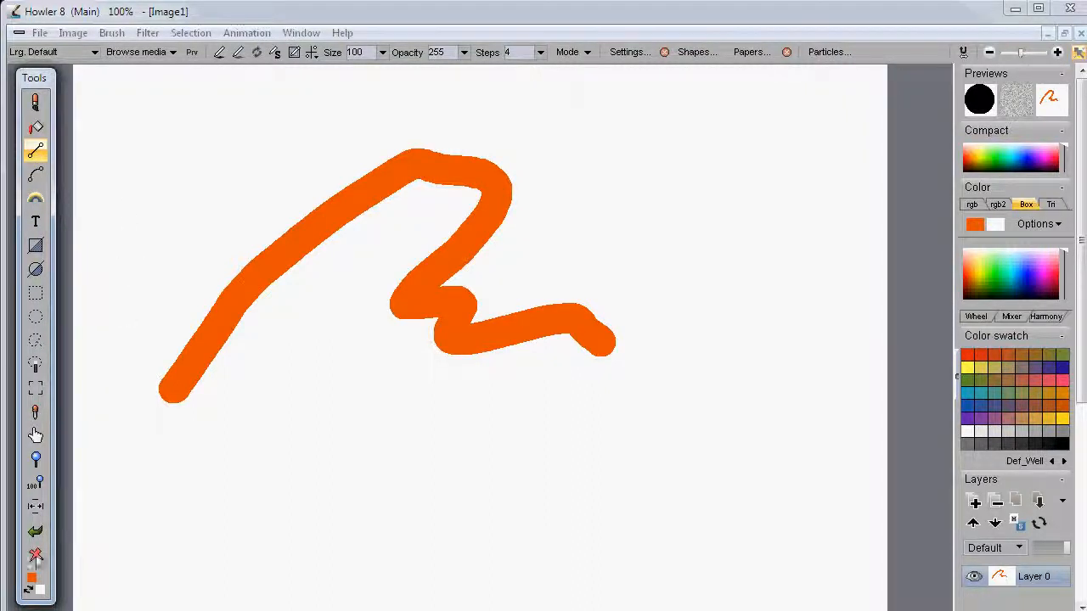
key("ctrl+z")
left_click_drag(167, 165, 741, 286)
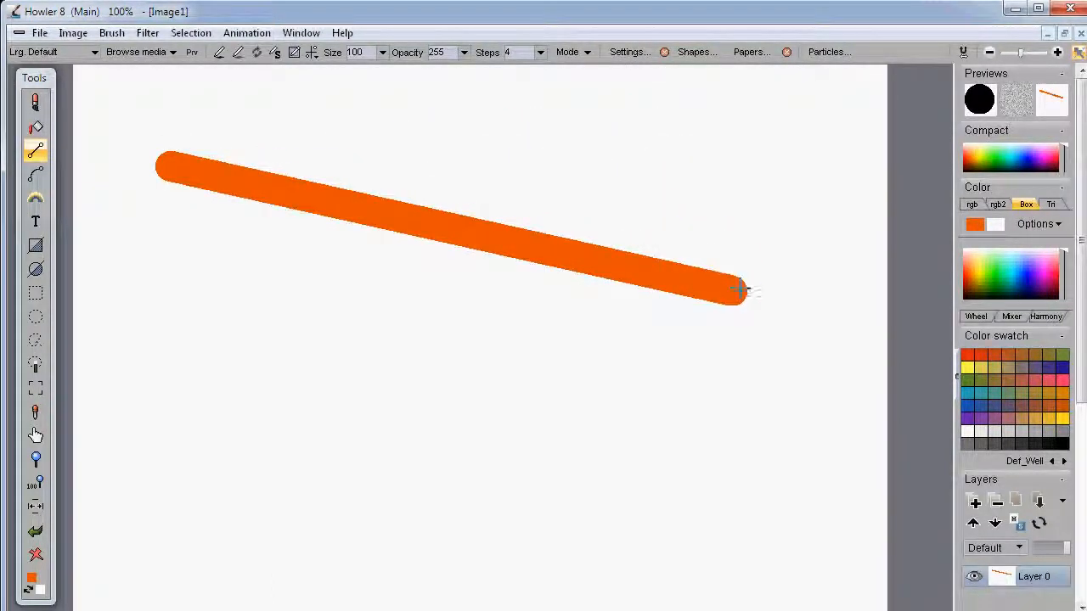
left_click(1032, 278)
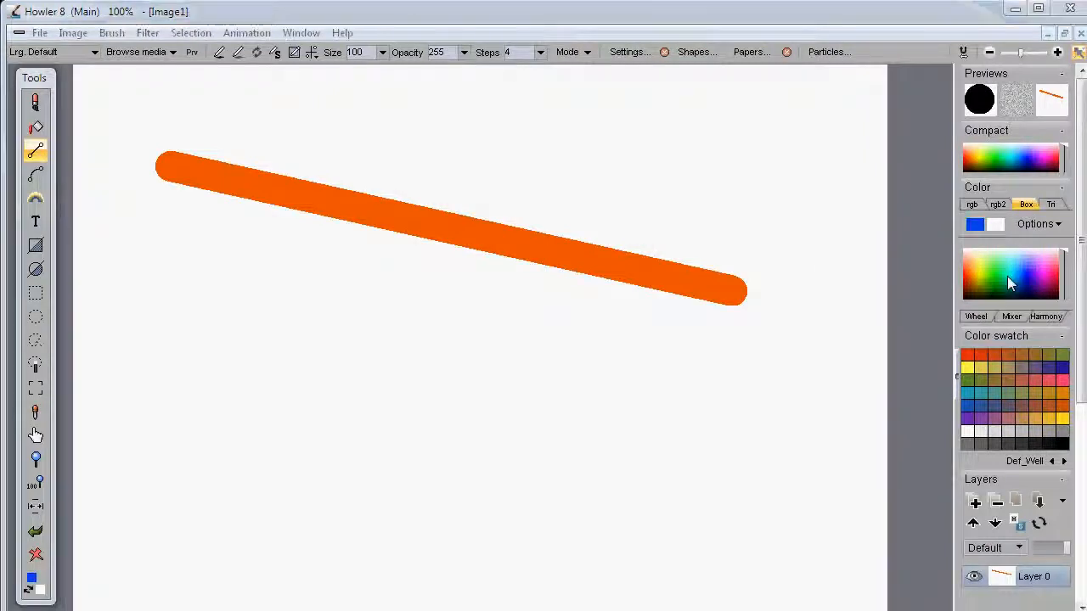
mouse_move(293, 443)
left_mouse_down()
mouse_move(626, 211)
mouse_move(791, 209)
mouse_move(749, 166)
left_mouse_up()
mouse_move(231, 289)
left_mouse_down()
mouse_move(466, 354)
mouse_move(694, 504)
left_mouse_up()
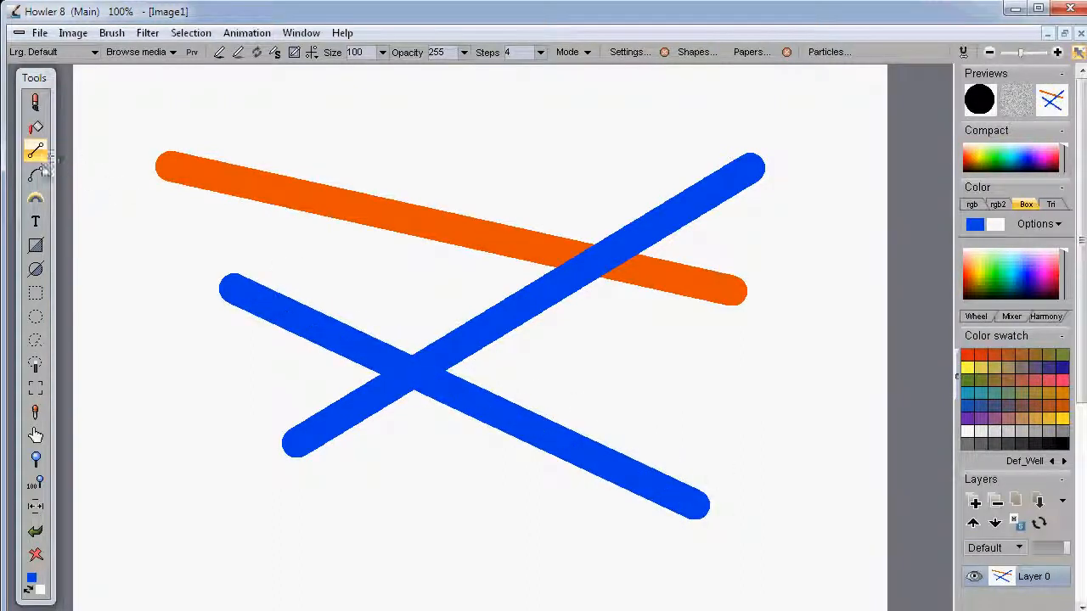
Choose the Large airbrush and paint a soft blue freehand stroke winding across the straight lines.
left_click(35, 102)
mouse_move(163, 136)
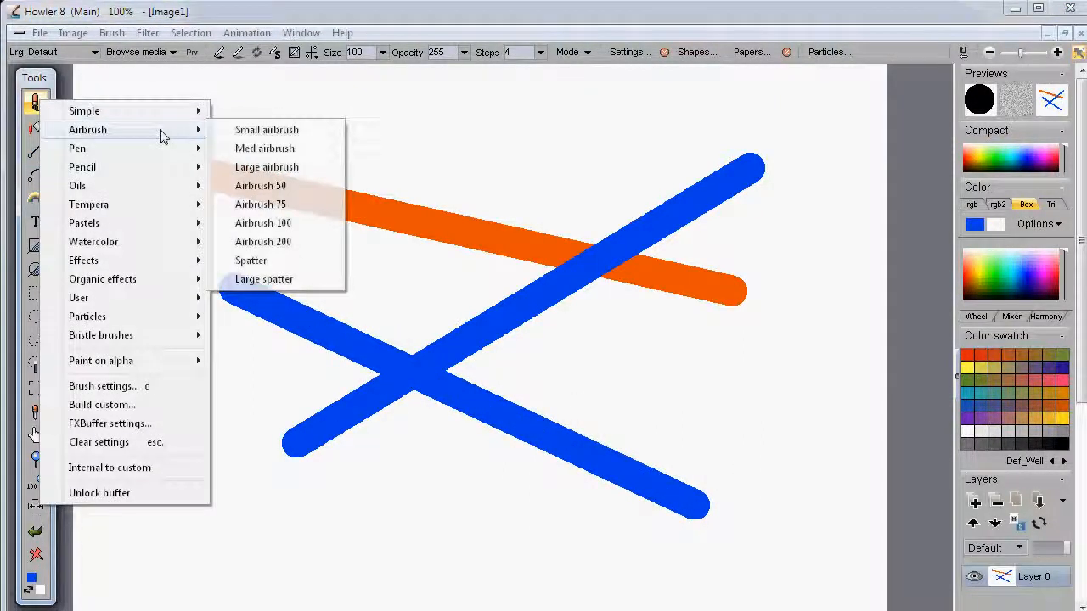
left_click(282, 167)
mouse_move(326, 127)
left_mouse_down()
mouse_move(468, 340)
mouse_move(722, 435)
mouse_move(682, 349)
mouse_move(567, 344)
left_mouse_up()
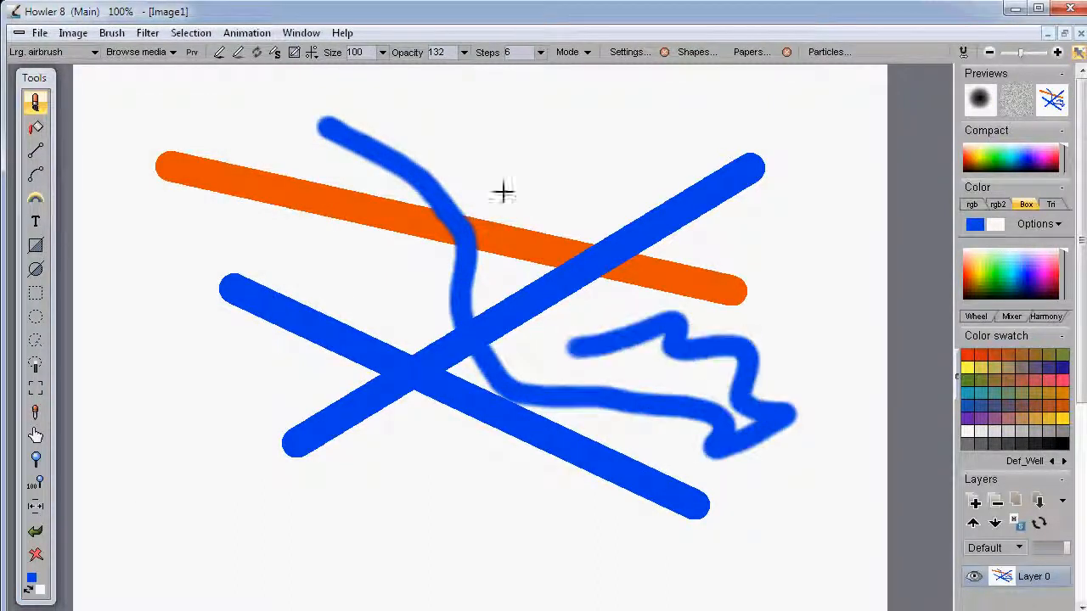
Lower the airbrush opacity to 51 and paint a short blue zigzag stroke over the orange line.
left_click(464, 53)
left_click_drag(432, 71, 383, 87)
left_click_drag(443, 104, 576, 248)
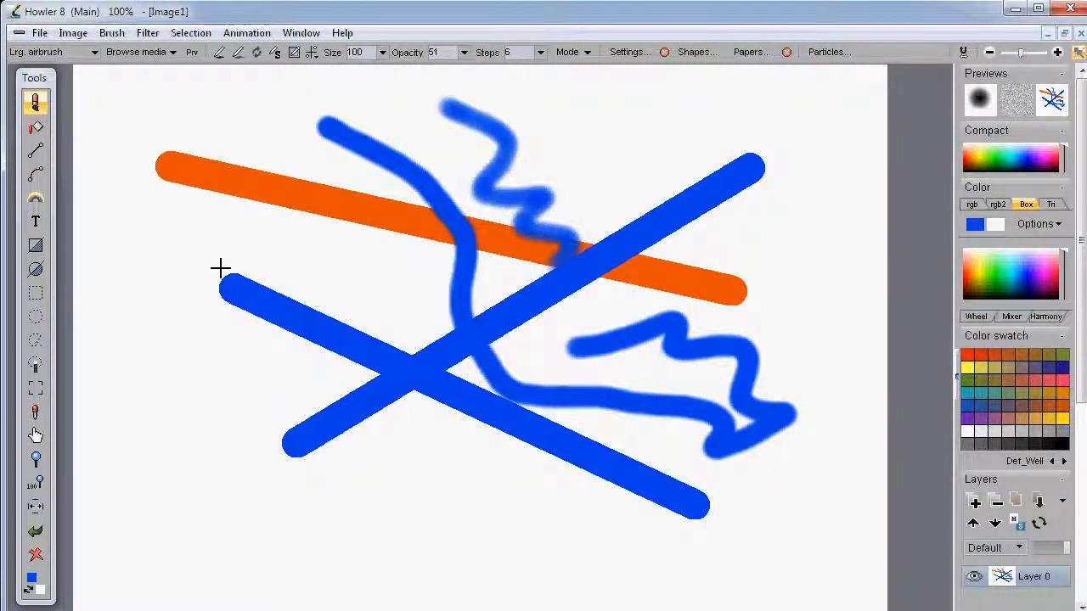
Use the linear tool with the airbrush to draw a steep blue line and a long green diagonal line.
left_click(35, 150)
mouse_move(162, 347)
left_mouse_down()
mouse_move(501, 507)
mouse_move(671, 569)
mouse_move(623, 417)
mouse_move(291, 190)
mouse_move(240, 100)
mouse_move(262, 102)
left_mouse_up()
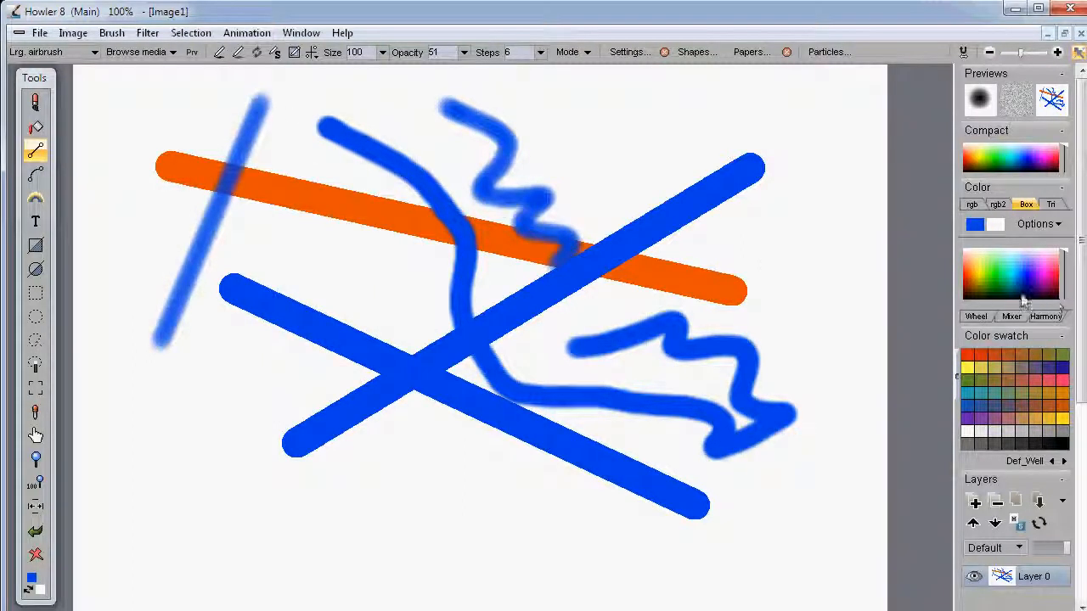
left_click(994, 266)
left_click_drag(688, 129, 155, 463)
Set the brush steps to 65 and draw a faint green and a faint blue diagonal line.
left_click(540, 52)
left_click_drag(517, 78, 486, 78)
mouse_move(806, 129)
left_mouse_down()
mouse_move(728, 364)
mouse_move(376, 541)
mouse_move(488, 454)
left_mouse_up()
left_click(1034, 280)
mouse_move(802, 323)
left_mouse_down()
mouse_move(301, 538)
mouse_move(274, 562)
left_mouse_up()
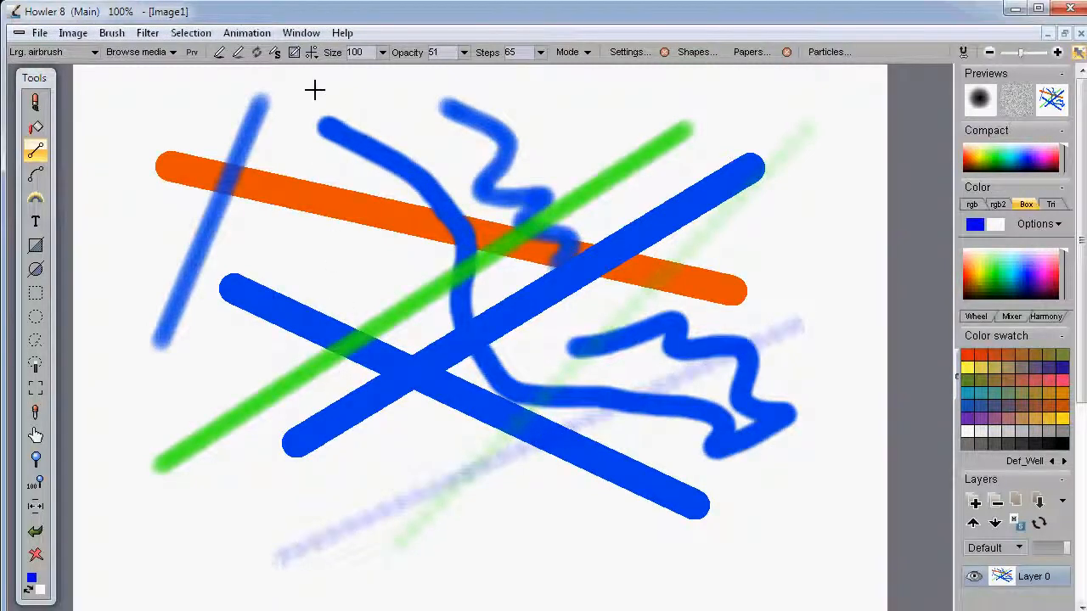
Set the brush opacity to 255 and draw a steep dotted dark blue line down the canvas.
left_click(463, 51)
left_click_drag(437, 78, 444, 78)
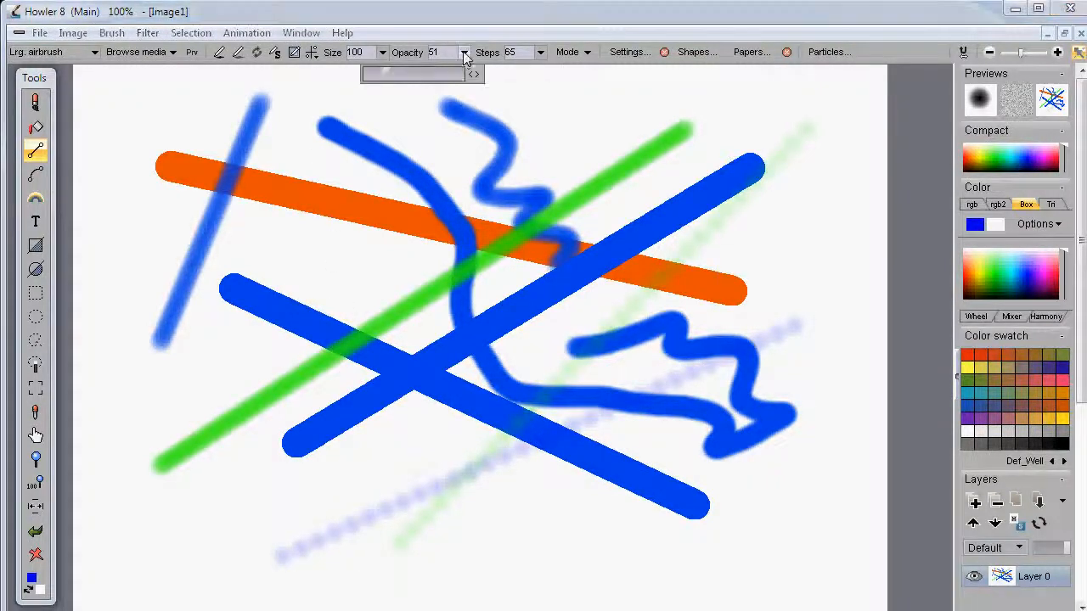
mouse_move(327, 123)
left_mouse_down()
mouse_move(194, 585)
mouse_move(146, 577)
mouse_move(165, 543)
left_mouse_up()
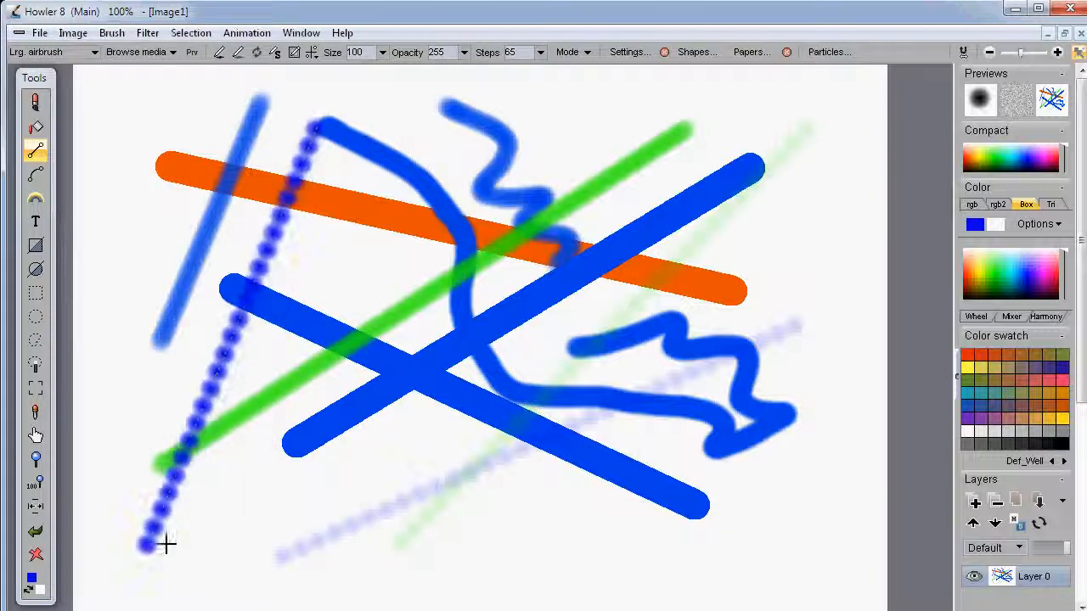
Clear the canvas and draw a closed five-sided outline of dotted blue lines with a notched lower edge.
left_click(34, 557)
mouse_move(150, 136)
left_mouse_down()
mouse_move(825, 115)
mouse_move(813, 136)
left_mouse_up()
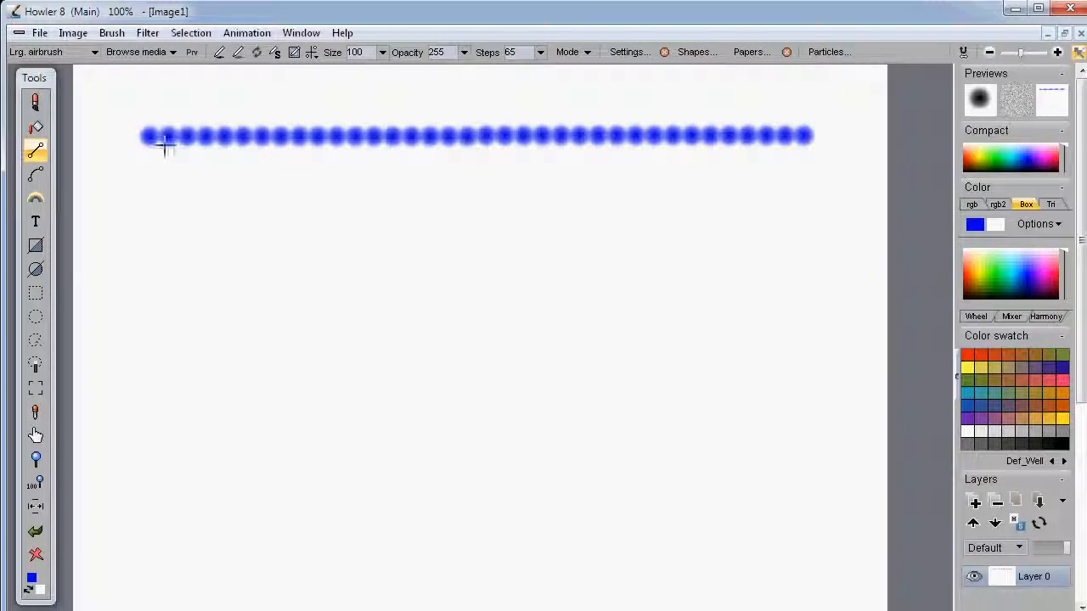
mouse_move(805, 136)
left_mouse_down()
mouse_move(739, 511)
mouse_move(317, 557)
mouse_move(400, 431)
mouse_move(730, 506)
mouse_move(764, 553)
mouse_move(236, 531)
mouse_move(322, 463)
mouse_move(519, 378)
mouse_move(530, 387)
mouse_move(182, 563)
mouse_move(204, 537)
mouse_move(135, 175)
mouse_move(143, 134)
left_mouse_up()
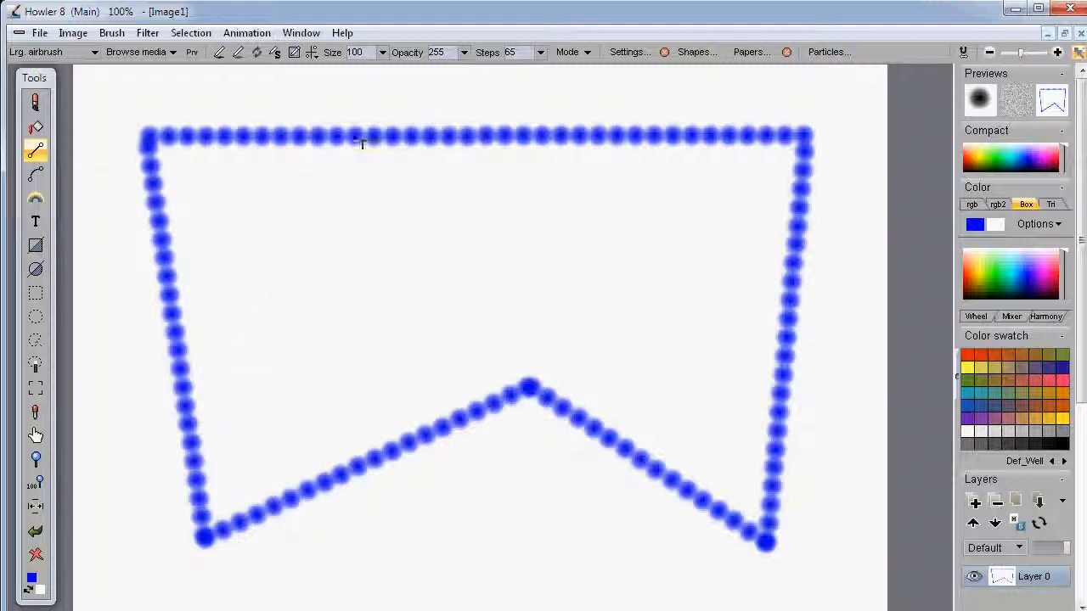
Set Rand pos to 40 in the brush settings and draw a scattered dotted line diagonally inside the outline.
left_click(628, 52)
mouse_move(653, 83)
left_mouse_down()
mouse_move(594, 112)
mouse_move(179, 148)
mouse_move(147, 113)
left_mouse_up()
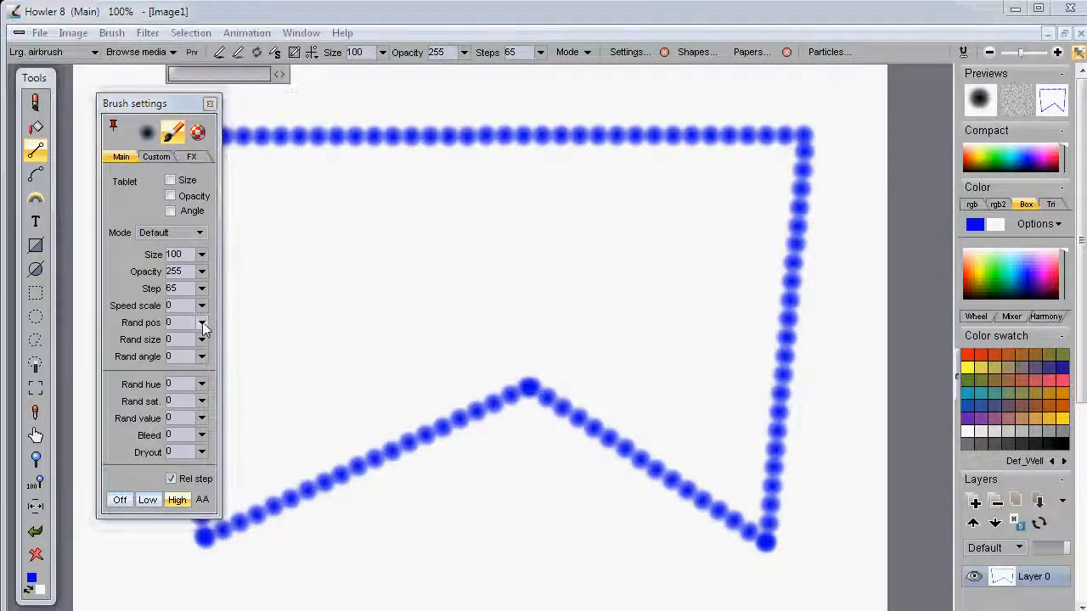
left_click(201, 322)
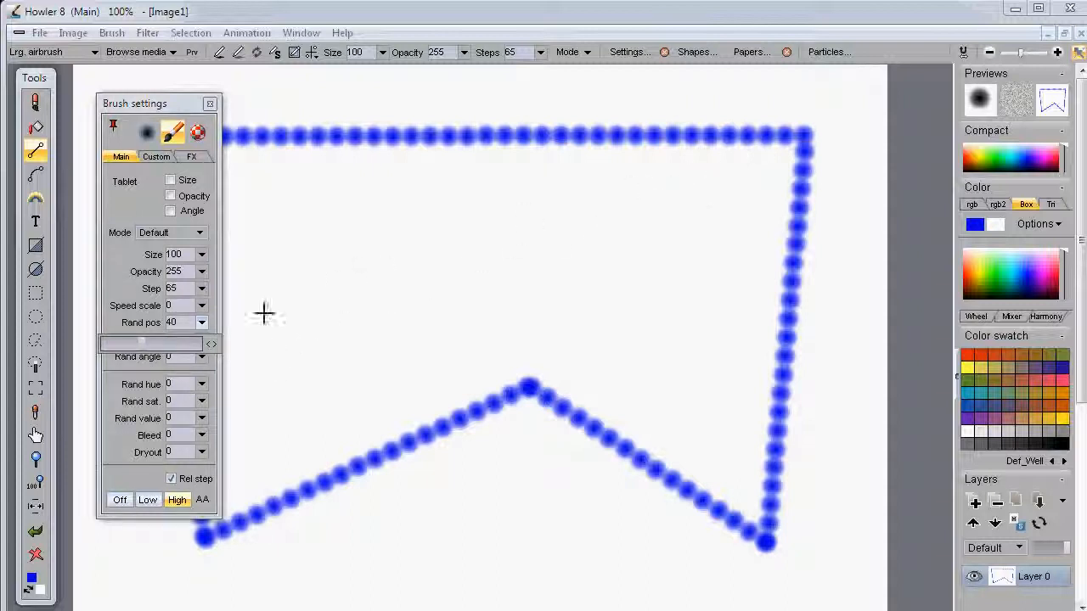
mouse_move(258, 432)
left_mouse_down()
mouse_move(710, 169)
mouse_move(728, 194)
mouse_move(718, 179)
mouse_move(817, 122)
mouse_move(729, 168)
left_mouse_up()
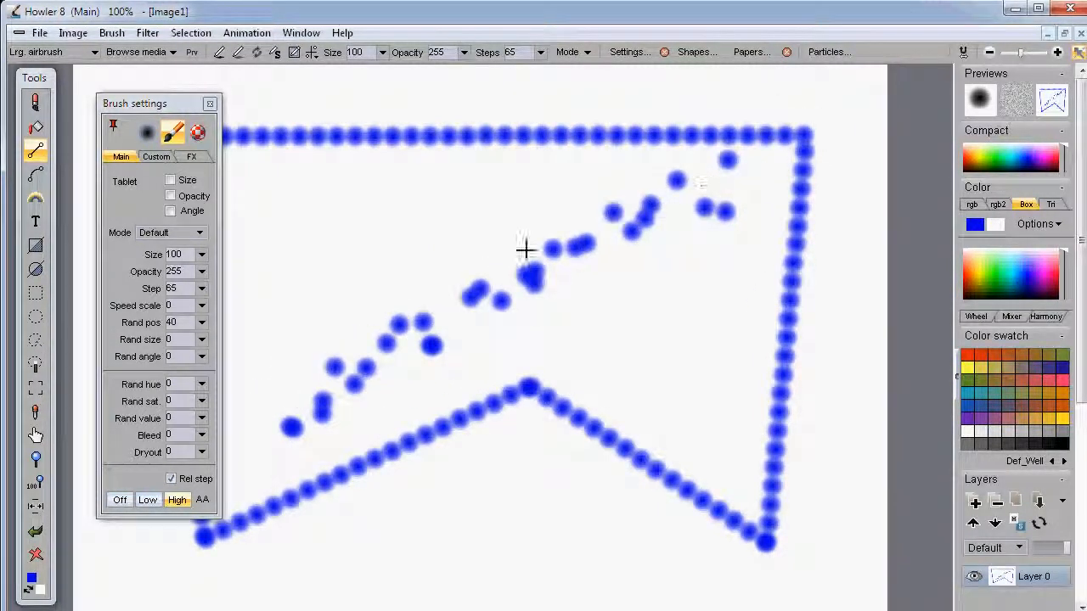
Reduce Rand pos to 15, clear the canvas, and draw scattered dotted lines along its upper and right sides.
left_click(201, 323)
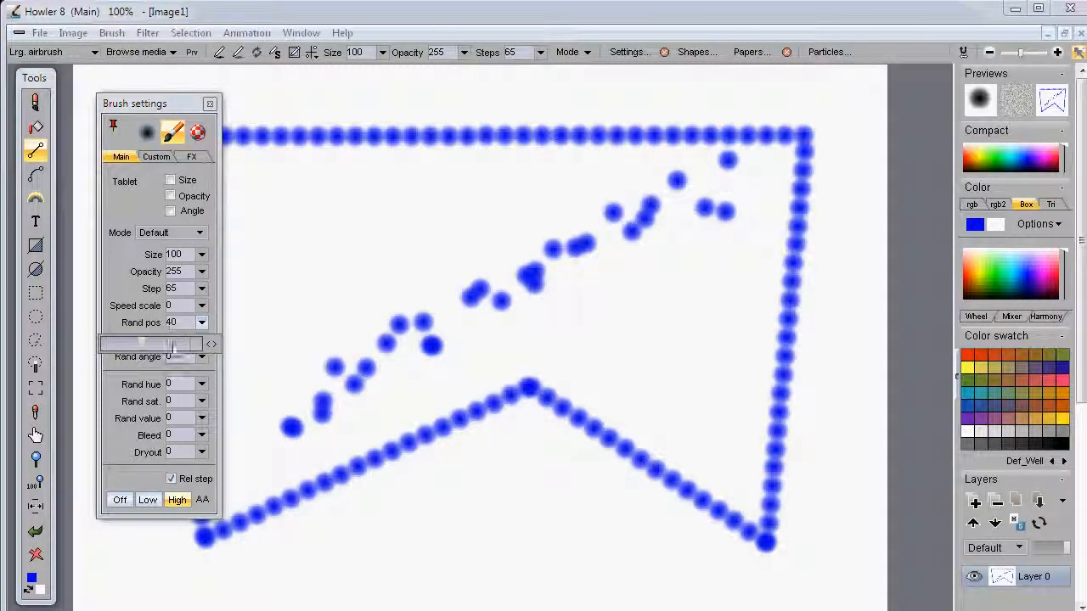
mouse_move(276, 208)
left_mouse_down()
mouse_move(689, 415)
mouse_move(679, 416)
left_mouse_up()
left_click(35, 556)
mouse_move(299, 142)
left_mouse_down()
mouse_move(874, 130)
mouse_move(800, 138)
mouse_move(756, 464)
mouse_move(796, 497)
left_mouse_up()
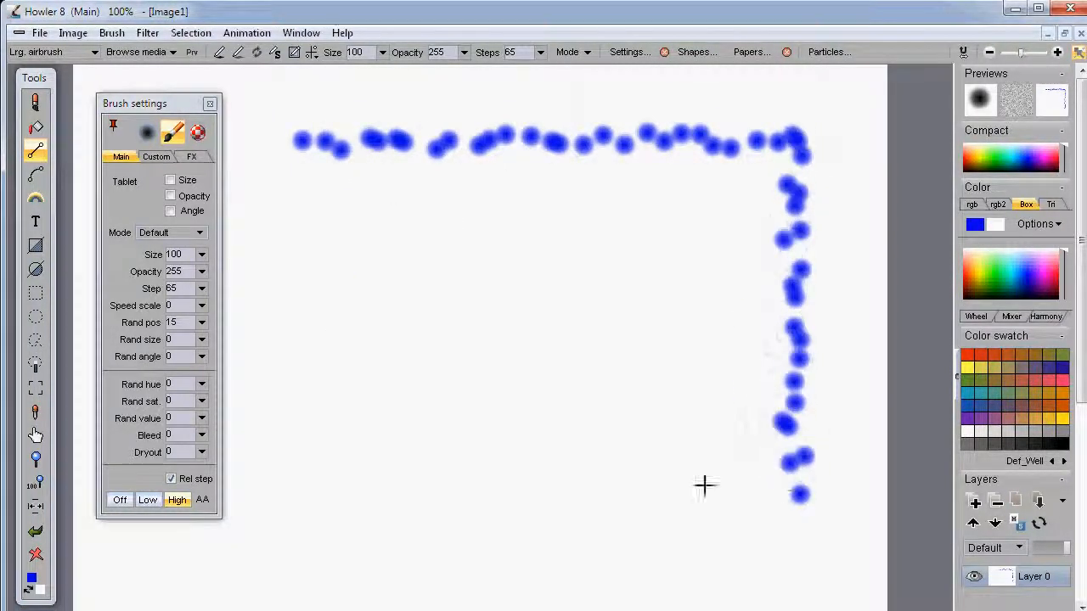
Set Rand size to 22 and draw three crossing diagonal dotted blue lines.
left_click(202, 339)
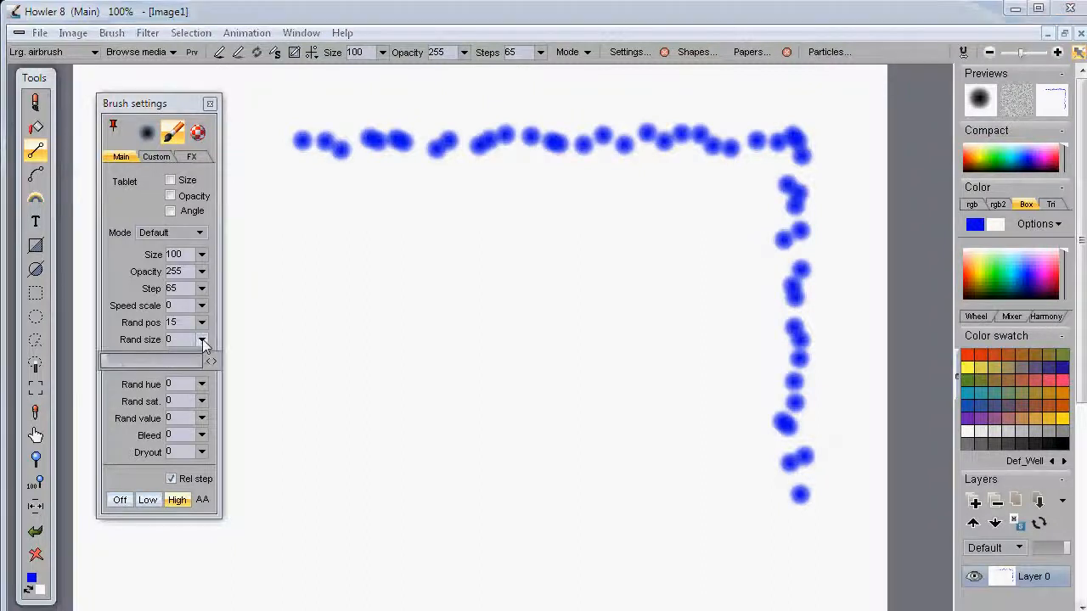
mouse_move(296, 219)
left_mouse_down()
mouse_move(519, 391)
mouse_move(708, 512)
left_mouse_up()
mouse_move(710, 230)
left_mouse_down()
mouse_move(306, 517)
mouse_move(348, 503)
left_mouse_up()
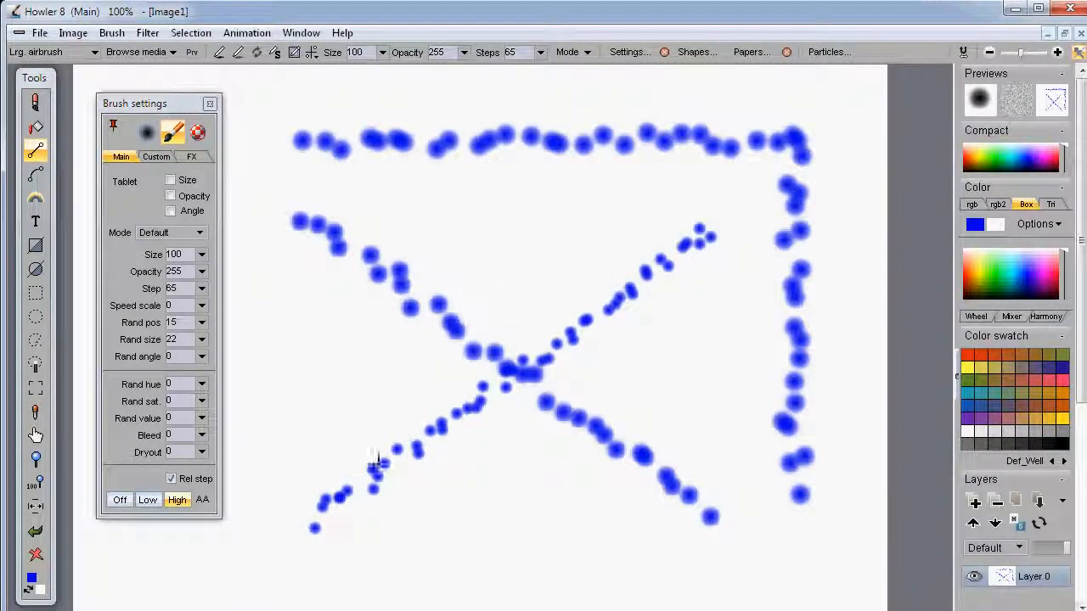
left_click_drag(604, 227, 285, 382)
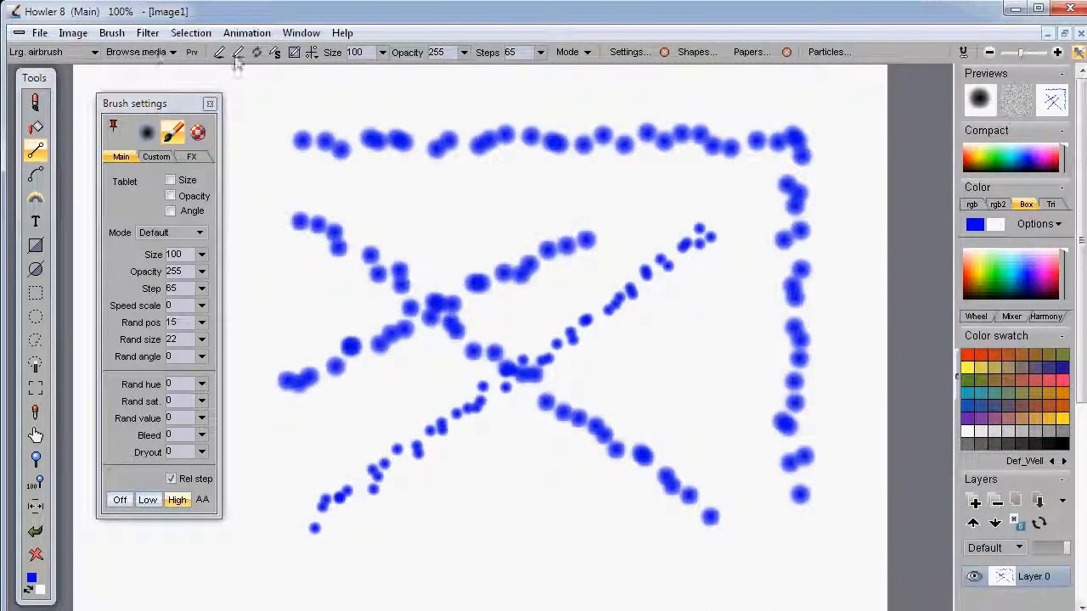
Turn on tablet control of the brush size and draw two more long dotted blue lines.
mouse_move(274, 292)
left_mouse_down()
mouse_move(454, 225)
mouse_move(720, 178)
left_mouse_up()
mouse_move(737, 397)
left_mouse_down()
mouse_move(247, 573)
mouse_move(287, 562)
left_mouse_up()
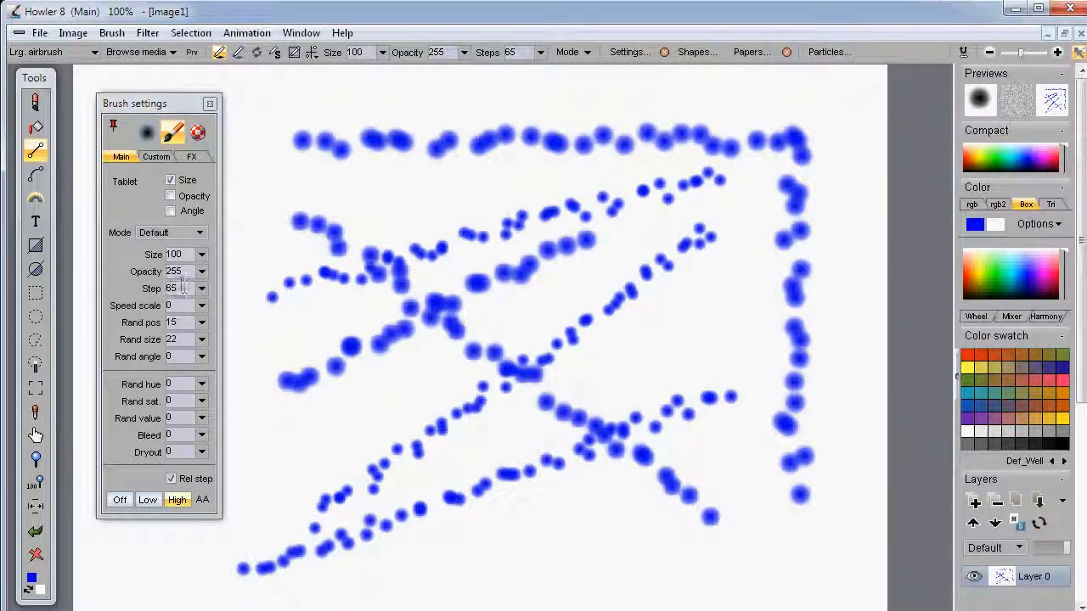
mouse_move(174, 103)
left_mouse_down()
mouse_move(191, 101)
mouse_move(182, 98)
left_mouse_up()
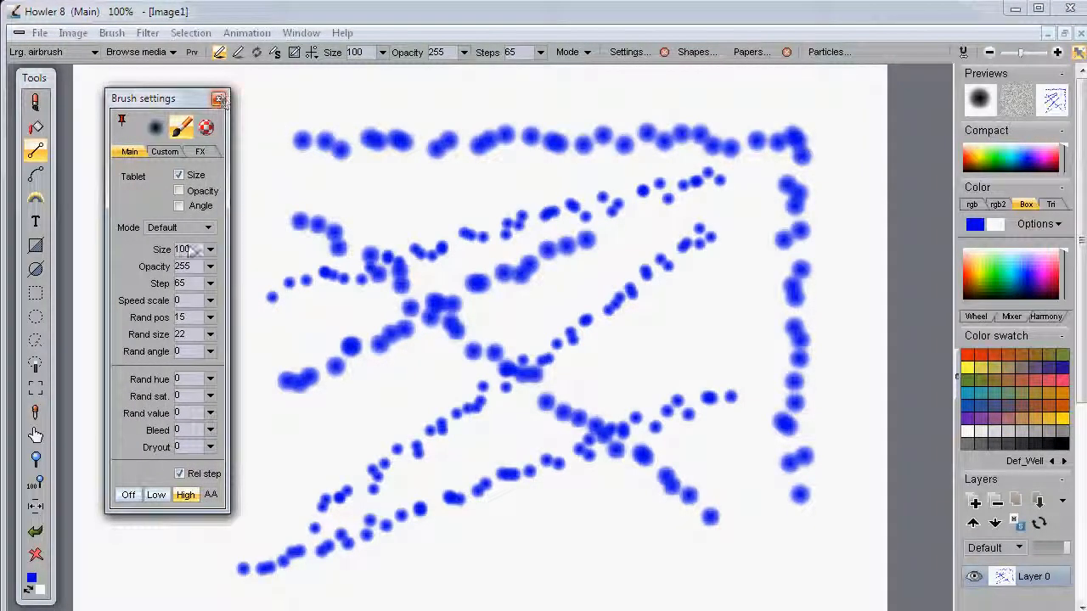
Set Rand hue to 226, try it on a diagonal line, and redraw a horizontal multicoloured line on a cleared canvas.
left_click(209, 395)
mouse_move(307, 153)
left_mouse_down()
mouse_move(625, 344)
mouse_move(722, 544)
mouse_move(751, 539)
left_mouse_up()
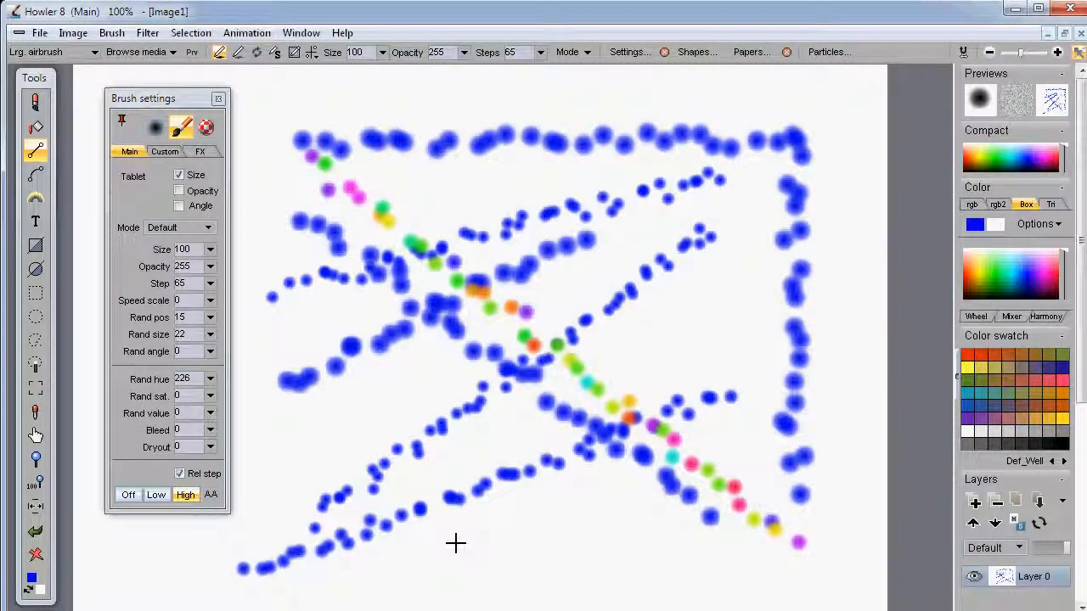
left_click(35, 555)
left_click_drag(276, 129, 829, 133)
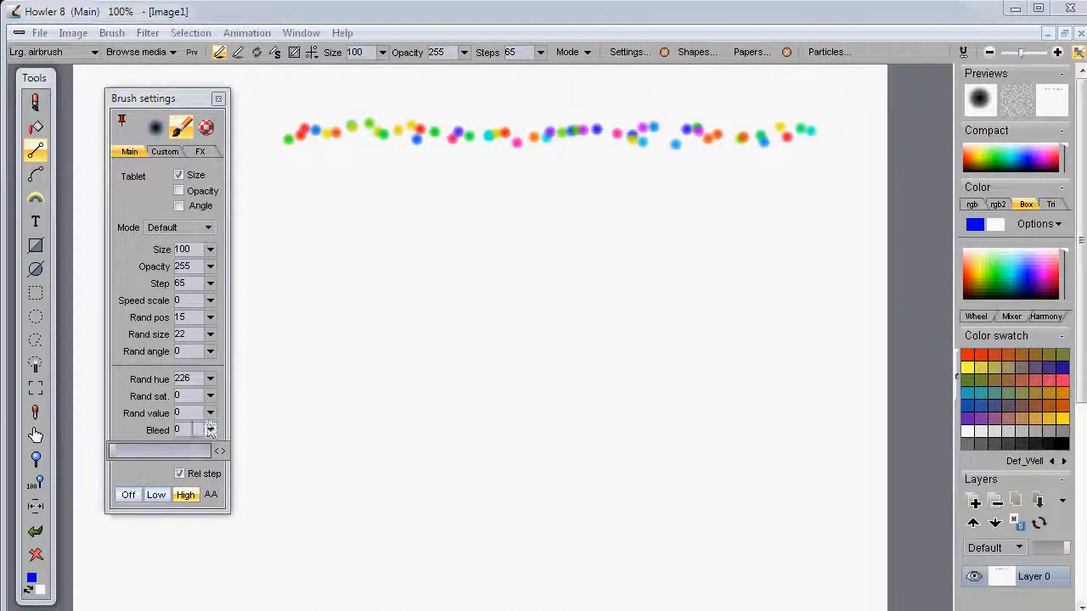
Move the brush settings dialog off the canvas and draw a second multicoloured dotted line below the first.
left_click(141, 432)
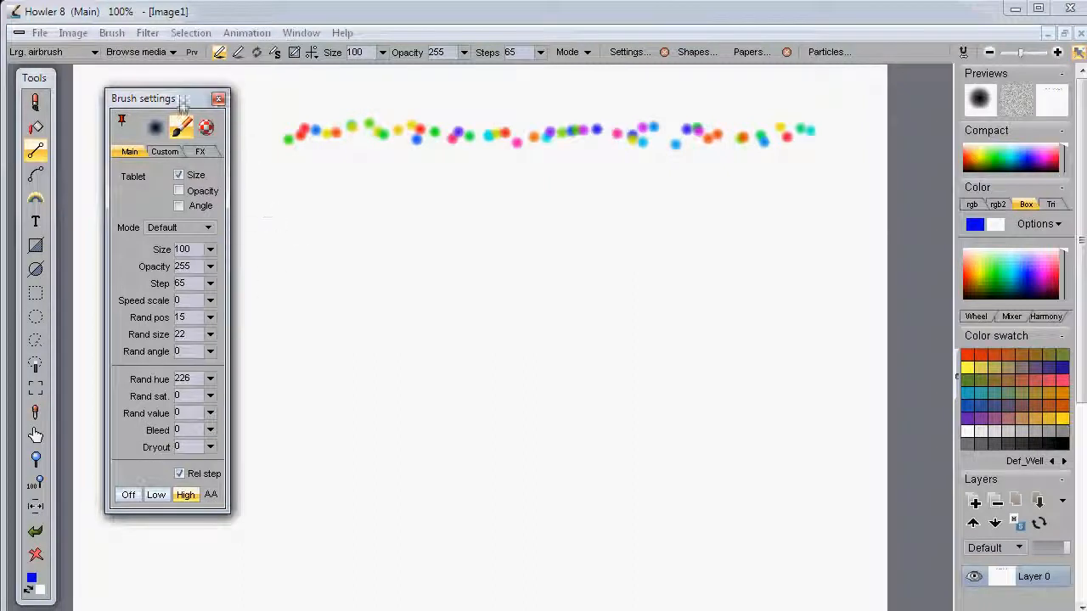
mouse_move(183, 102)
left_mouse_down()
mouse_move(926, 193)
mouse_move(933, 175)
left_mouse_up()
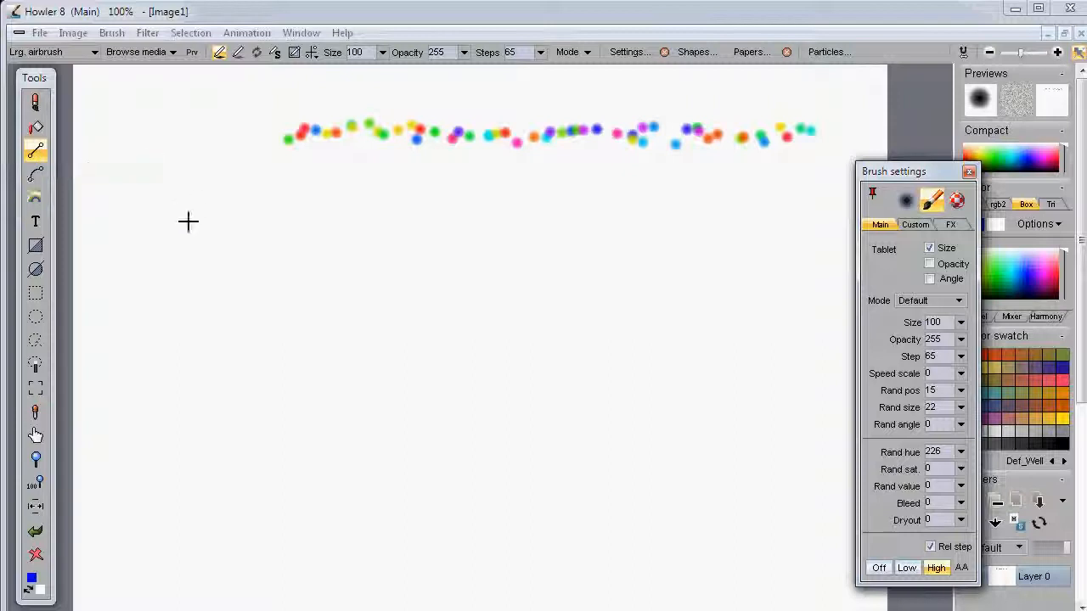
left_click_drag(109, 212, 747, 185)
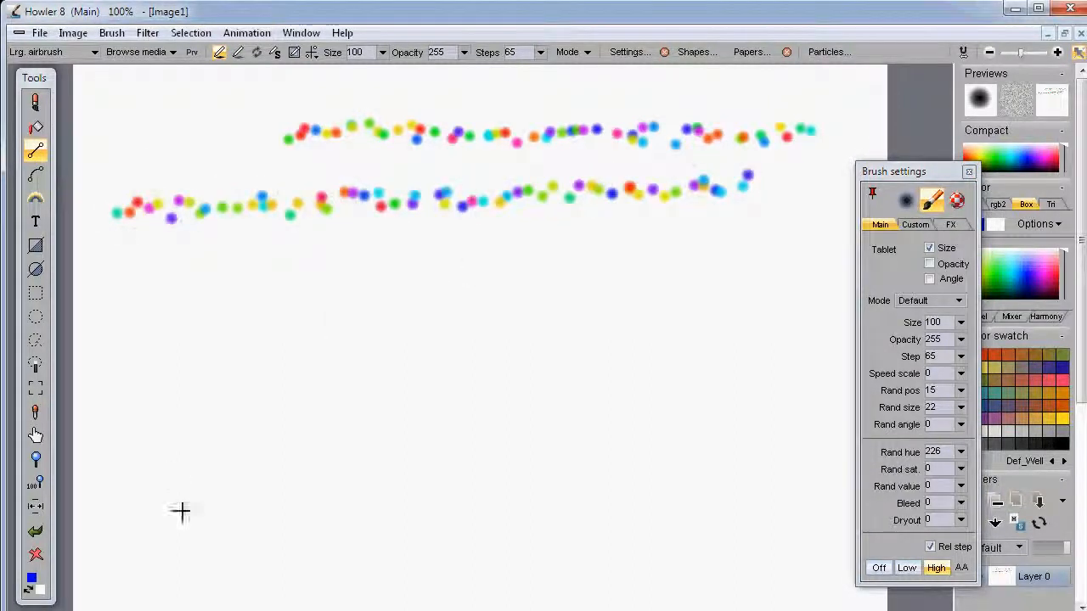
Draw one vertical and three long diagonal multicoloured dotted lines across the canvas.
mouse_move(152, 570)
left_mouse_down()
mouse_move(145, 119)
mouse_move(547, 356)
mouse_move(723, 503)
left_mouse_up()
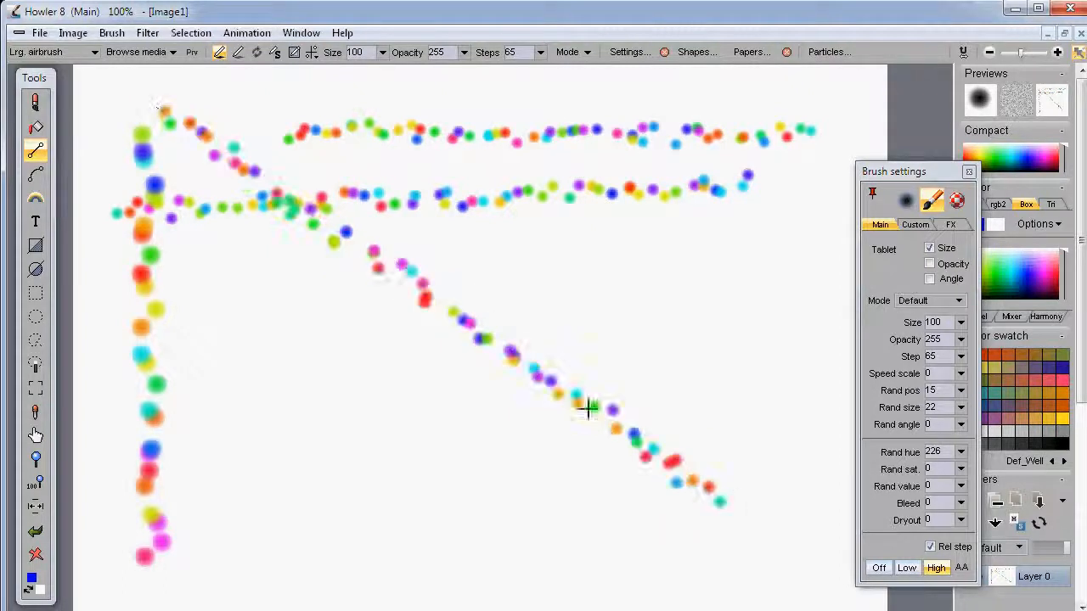
left_click_drag(238, 561, 738, 253)
left_click_drag(219, 485, 631, 233)
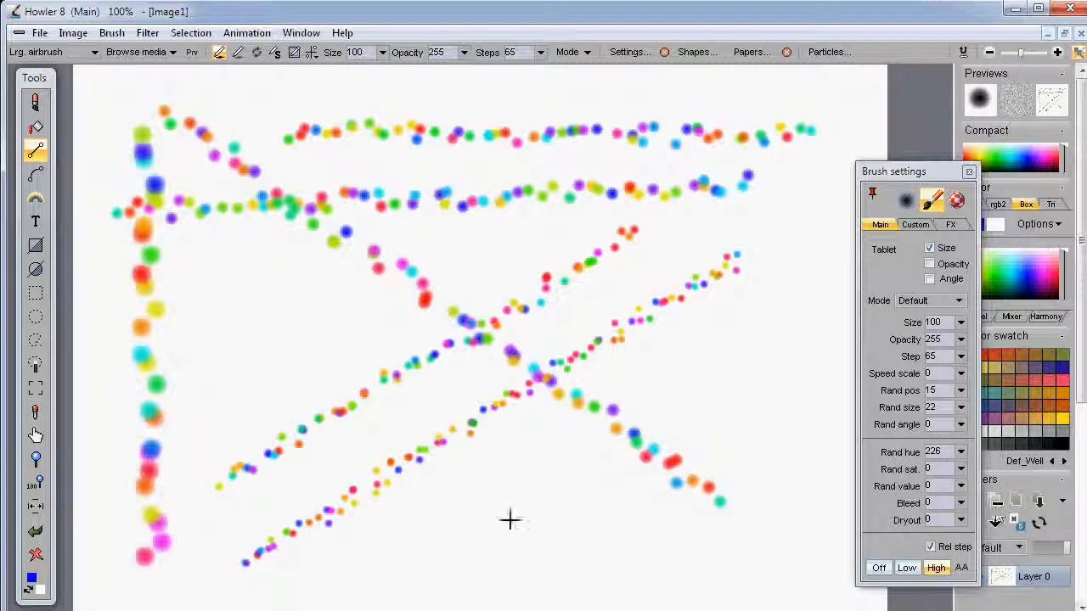
Clear the canvas and draw a large and a smaller multicoloured dotted outline with the rectangle tool.
left_click(35, 556)
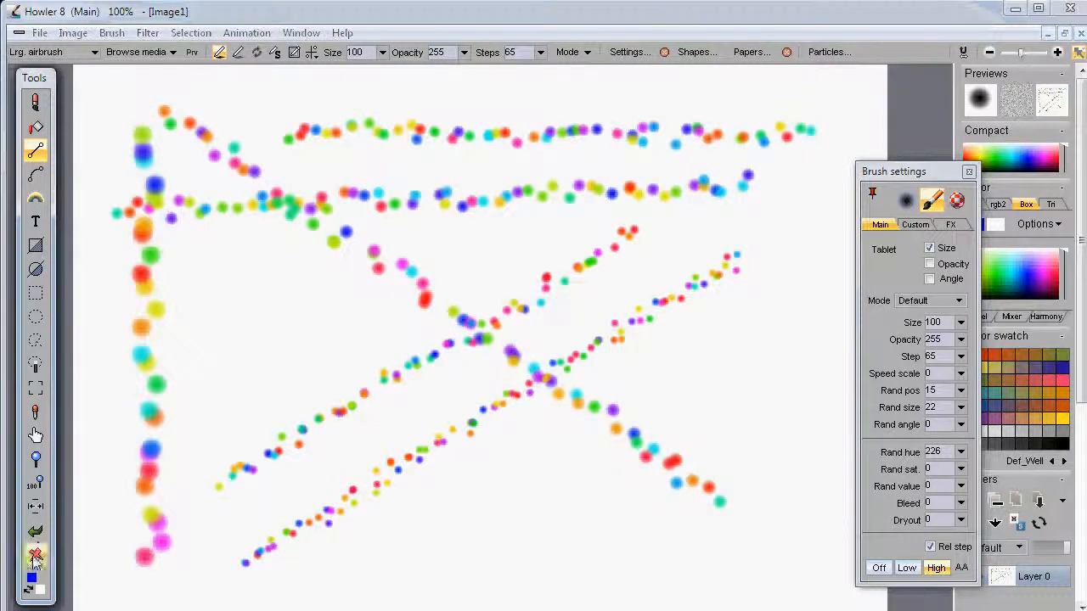
left_click(35, 246)
mouse_move(148, 128)
left_mouse_down()
mouse_move(439, 263)
mouse_move(550, 388)
left_mouse_up()
mouse_move(601, 265)
left_mouse_down()
mouse_move(755, 468)
mouse_move(813, 481)
left_mouse_up()
left_click_drag(819, 472, 819, 473)
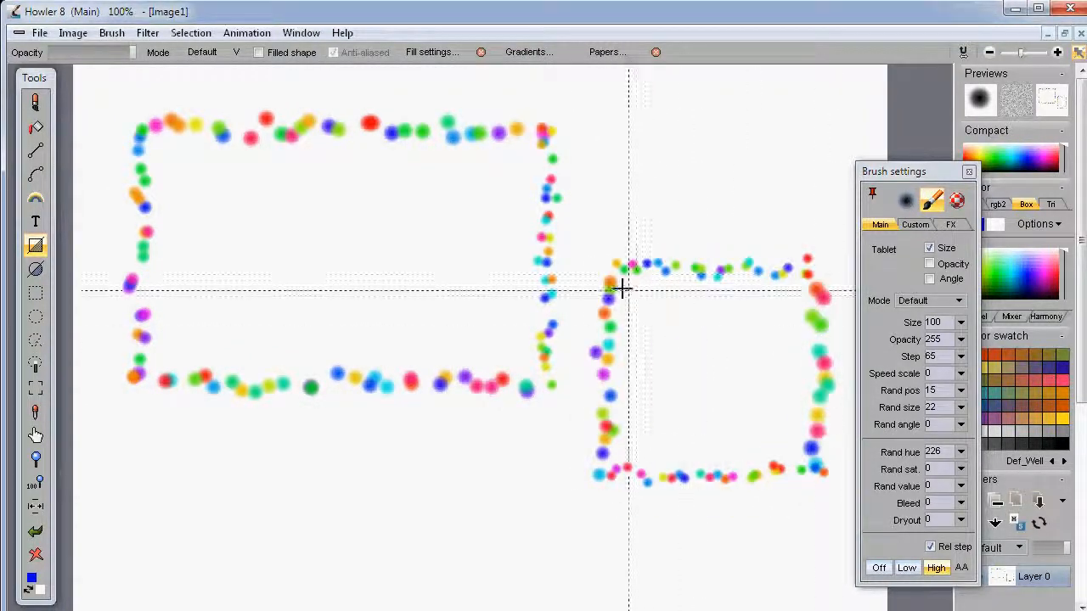
Set Rand hue to 44, choose orange as the paint colour, and draw a dotted rectangle overlapping the large one.
mouse_move(934, 174)
left_mouse_down()
mouse_move(864, 84)
mouse_move(879, 100)
left_mouse_up()
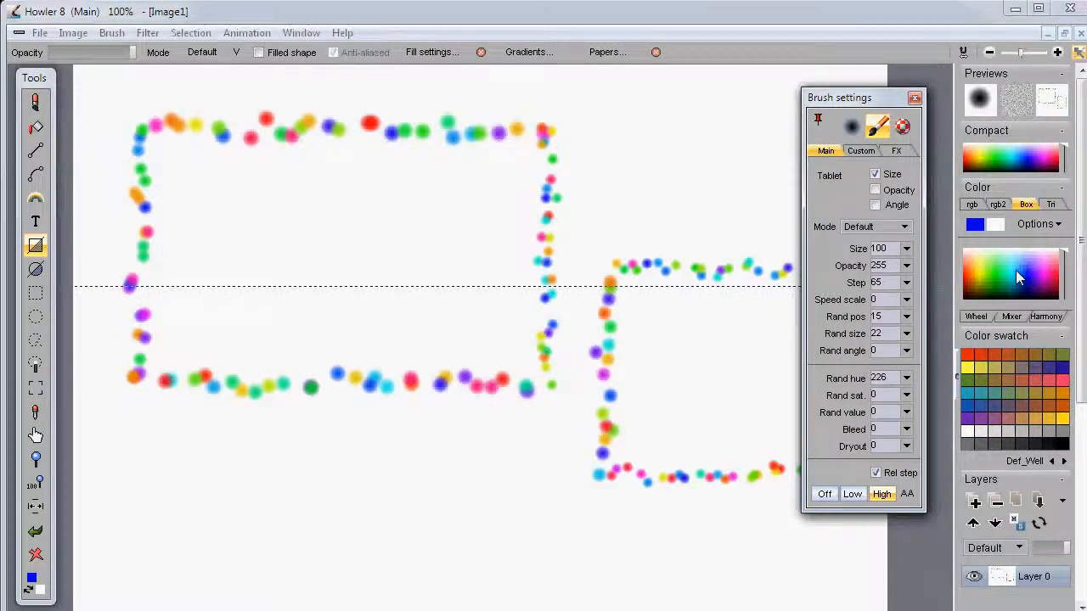
left_click_drag(979, 286, 980, 271)
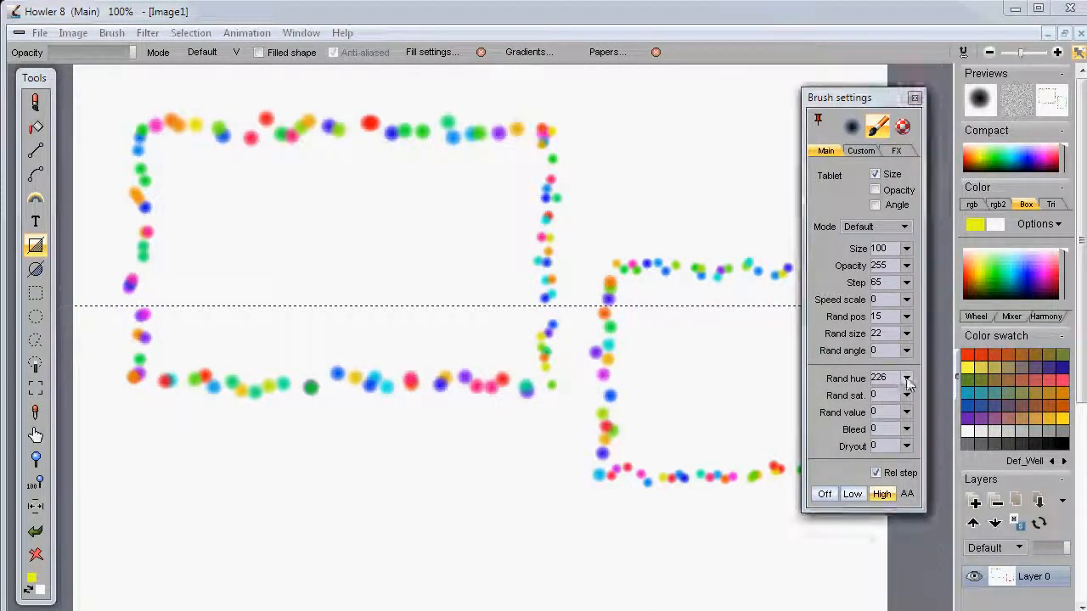
left_click(906, 379)
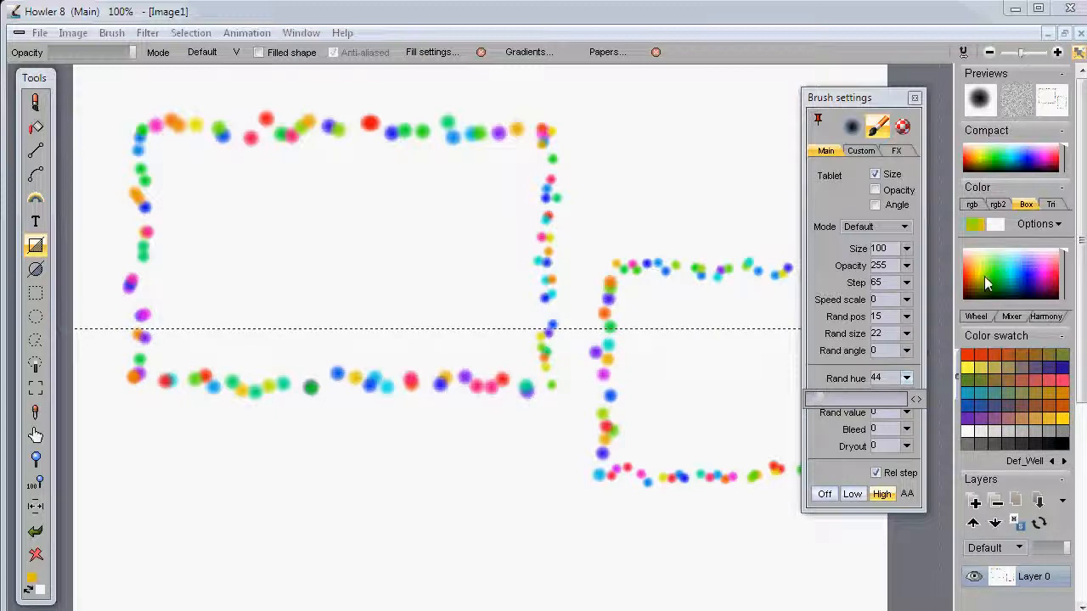
left_click(986, 283)
left_click_drag(235, 248, 507, 546)
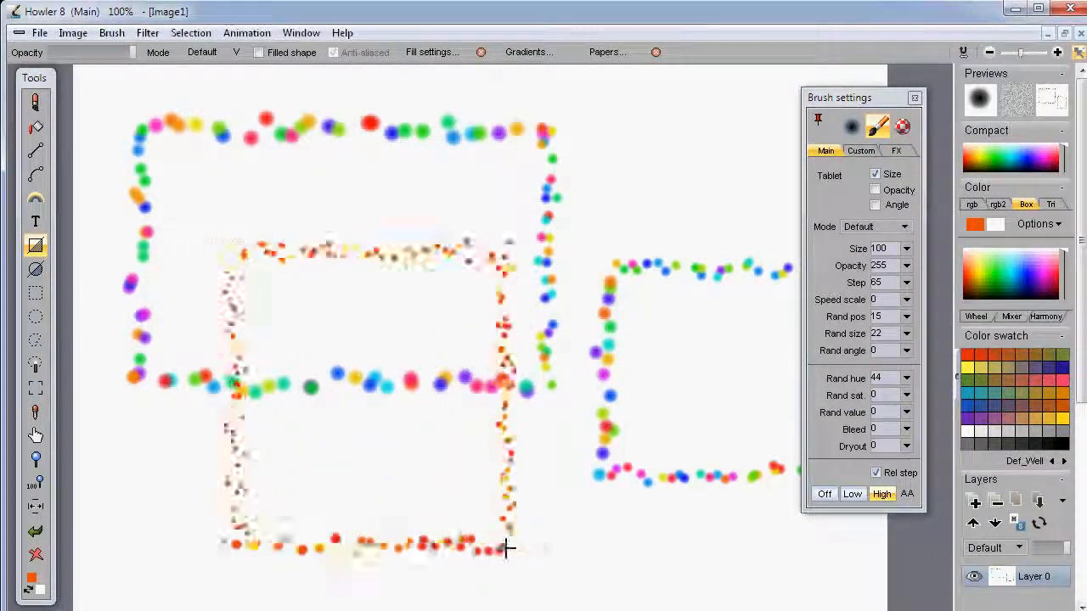
Draw one dotted orange rectangle with Rand size and Rand pos at 0, and a larger solid one with Step at 2.
left_click(905, 350)
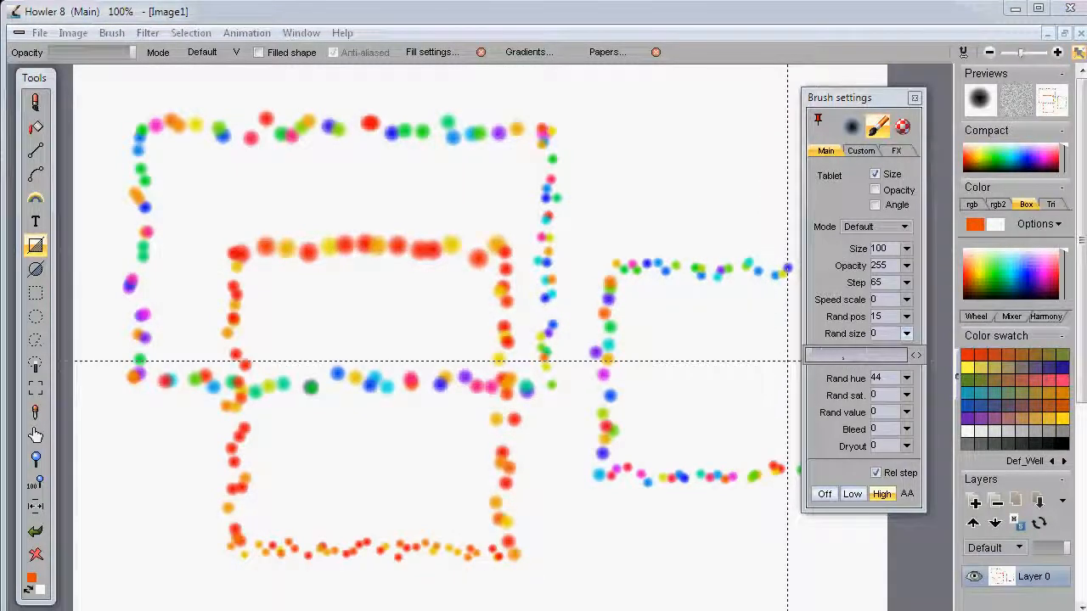
left_click_drag(907, 322, 382, 182)
left_click_drag(307, 179, 628, 462)
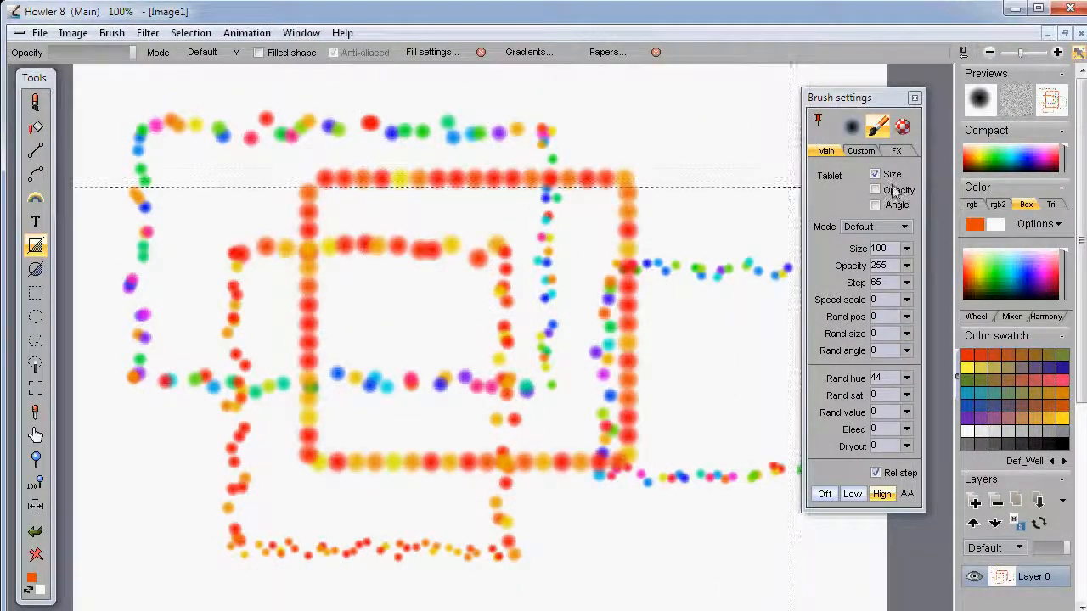
left_click_drag(905, 283, 808, 314)
mouse_move(679, 143)
left_mouse_down()
mouse_move(473, 444)
mouse_move(281, 501)
left_mouse_up()
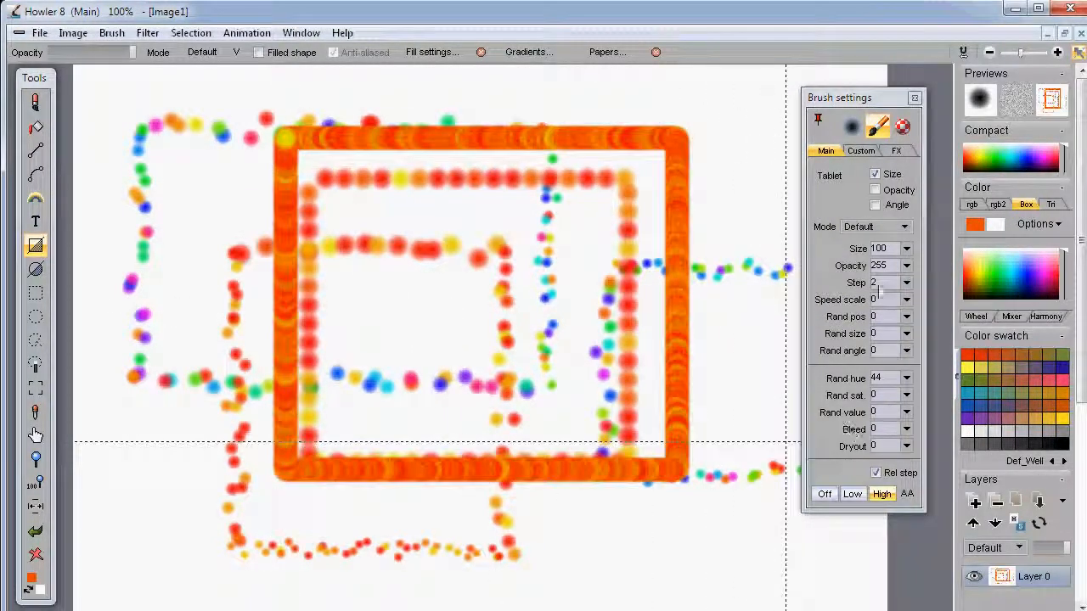
Set Rand hue to 0, choose green as the paint colour, and draw two overlapping solid rectangle outlines.
left_click_drag(905, 378, 811, 399)
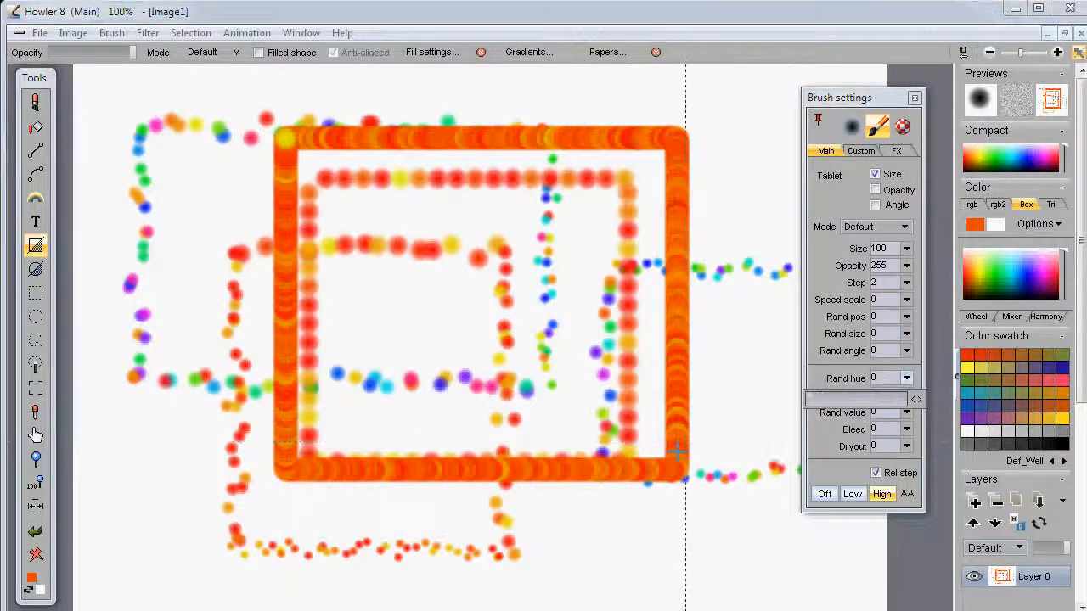
left_click(991, 280)
left_click_drag(671, 274, 289, 548)
left_click_drag(174, 236, 518, 436)
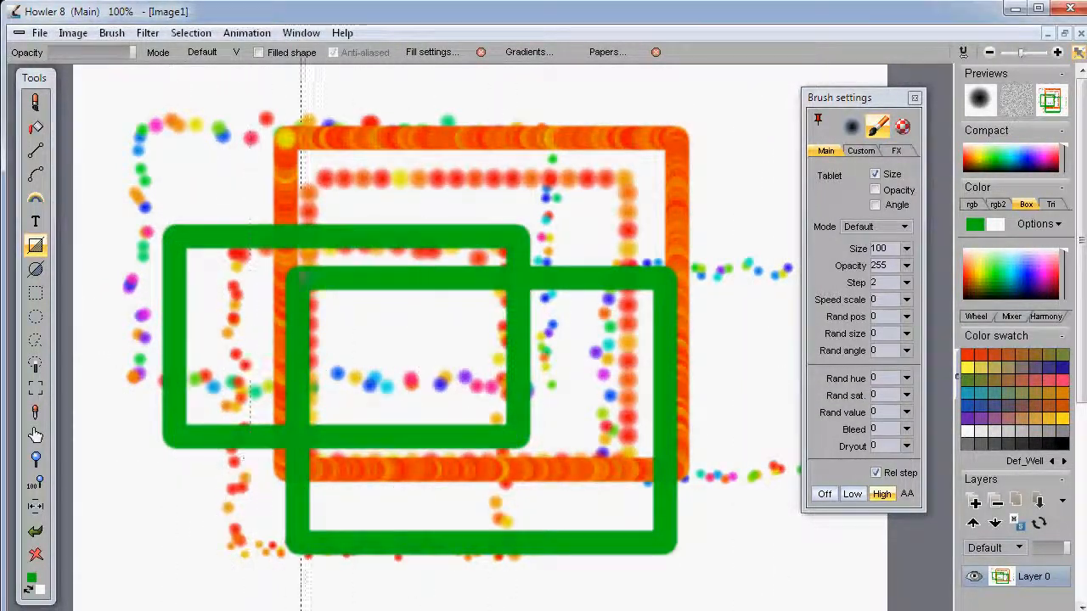
Clear the canvas and draw four overlapping green rectangle outlines.
left_click(35, 554)
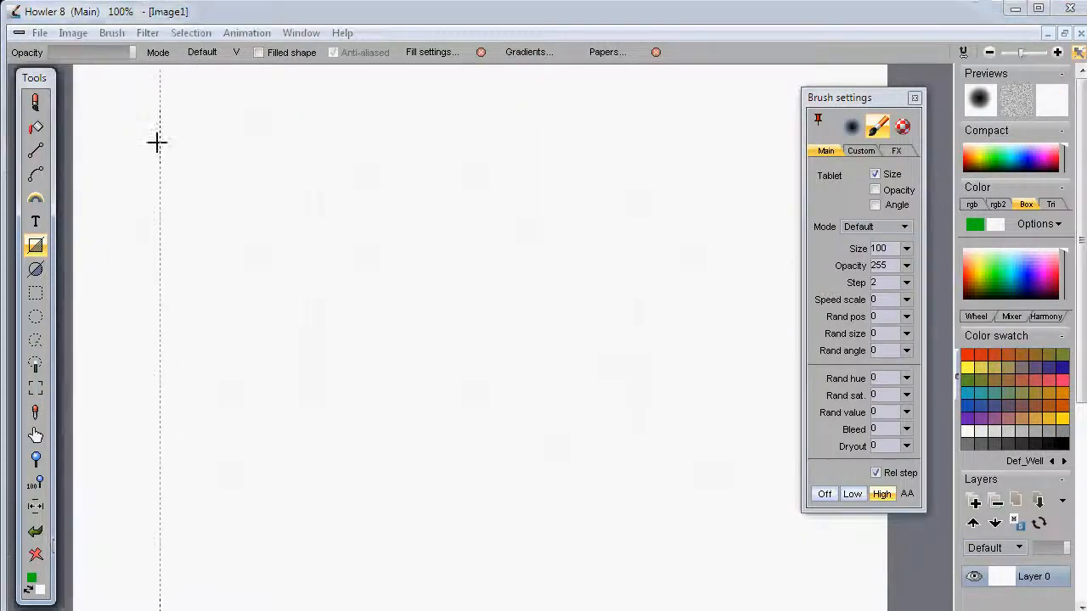
left_click_drag(164, 133, 514, 388)
left_click_drag(231, 245, 631, 521)
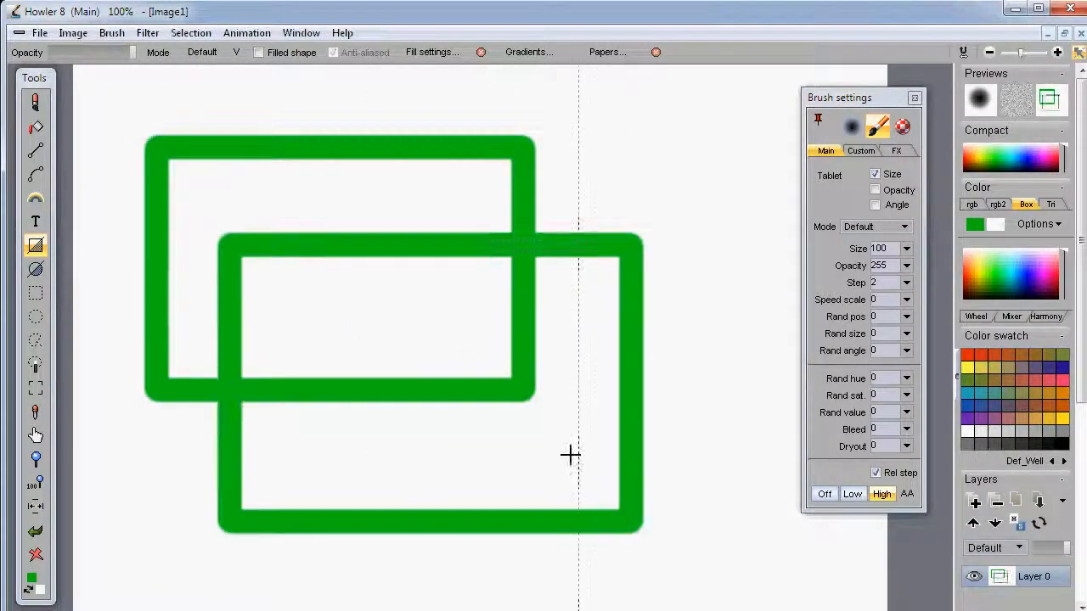
left_click_drag(345, 174, 754, 347)
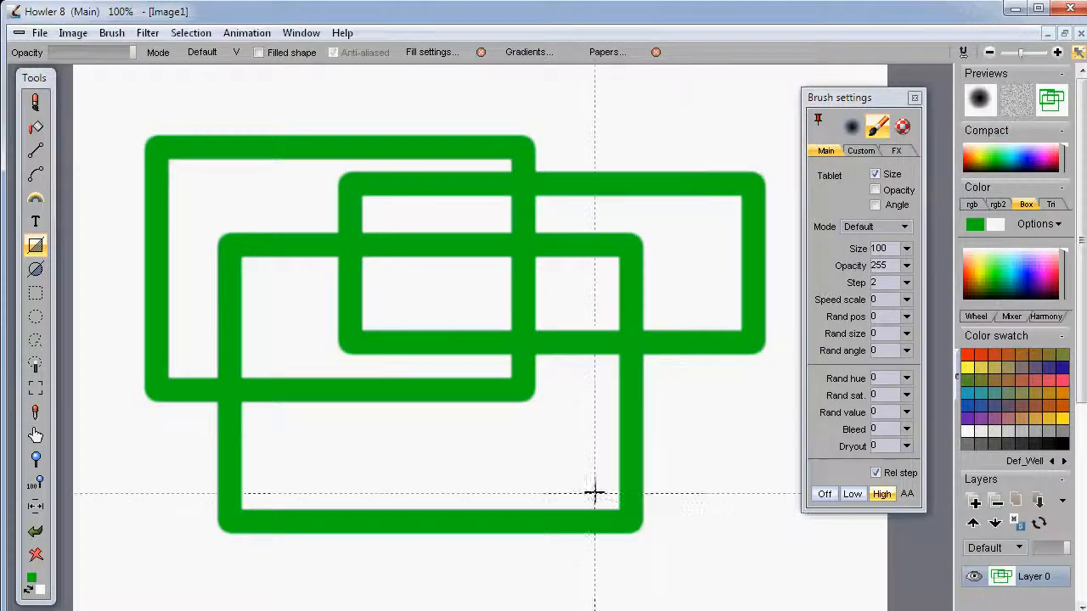
left_click_drag(469, 442, 802, 592)
Choose the Modeling clay effects brush and smear the green outlines with freehand strokes and one large rectangle.
left_click(35, 102)
mouse_move(144, 195)
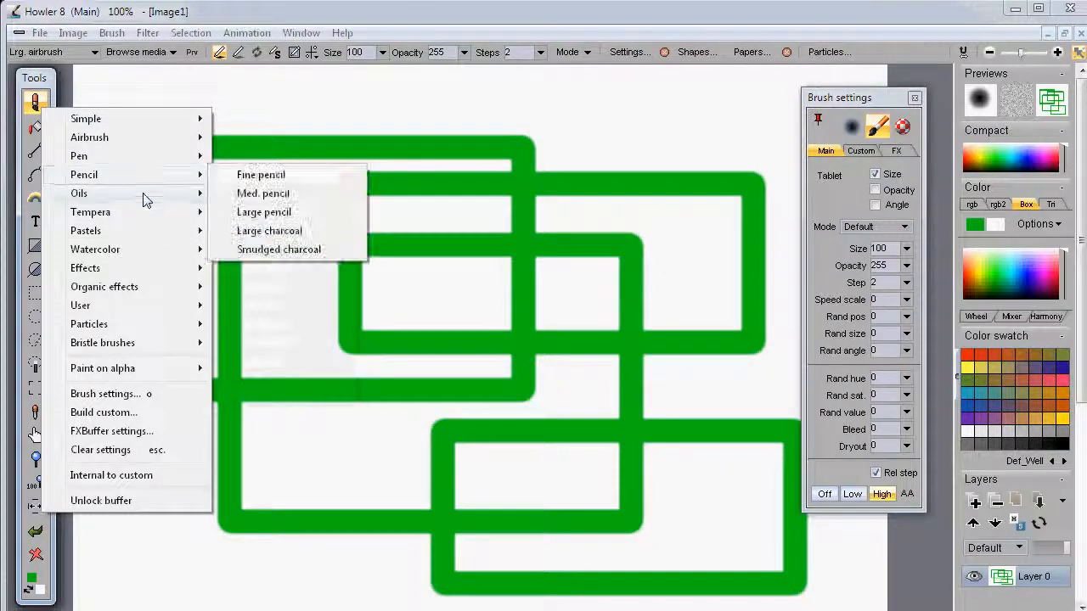
mouse_move(169, 268)
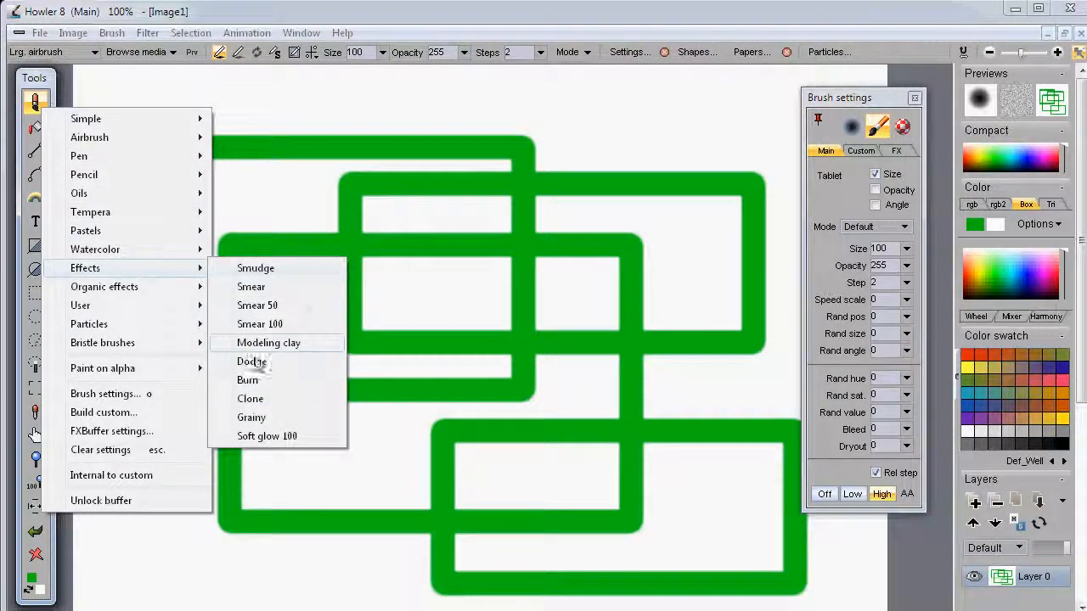
left_click(285, 350)
mouse_move(304, 233)
left_mouse_down()
mouse_move(538, 413)
mouse_move(681, 500)
left_mouse_up()
mouse_move(325, 429)
left_mouse_down()
mouse_move(583, 417)
mouse_move(679, 306)
mouse_move(399, 212)
mouse_move(463, 414)
mouse_move(399, 418)
left_mouse_up()
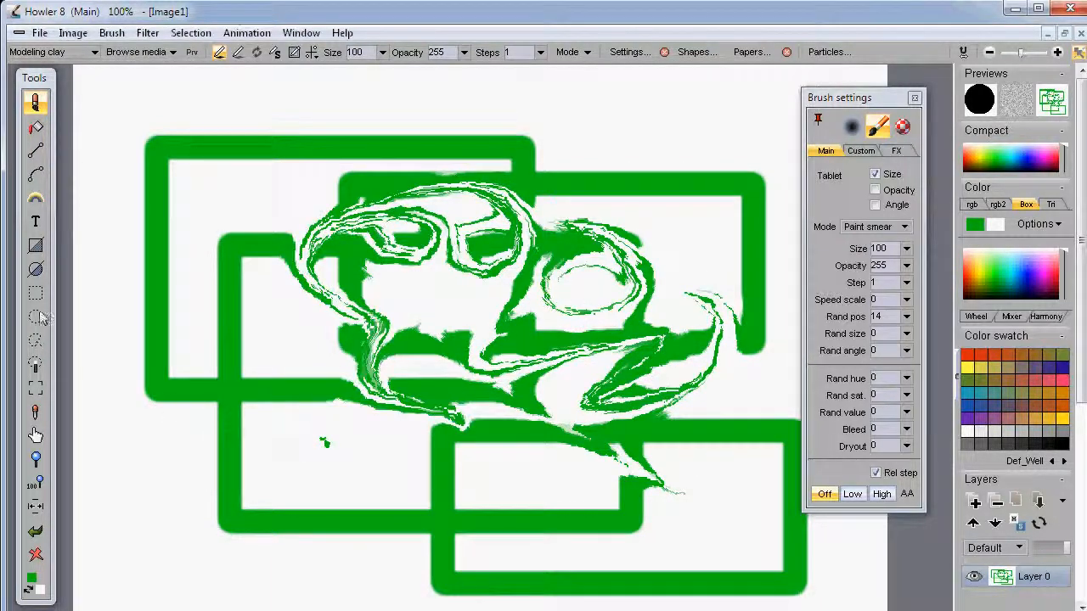
left_click(35, 245)
mouse_move(123, 105)
left_mouse_down()
mouse_move(222, 178)
mouse_move(662, 365)
mouse_move(662, 475)
left_mouse_up()
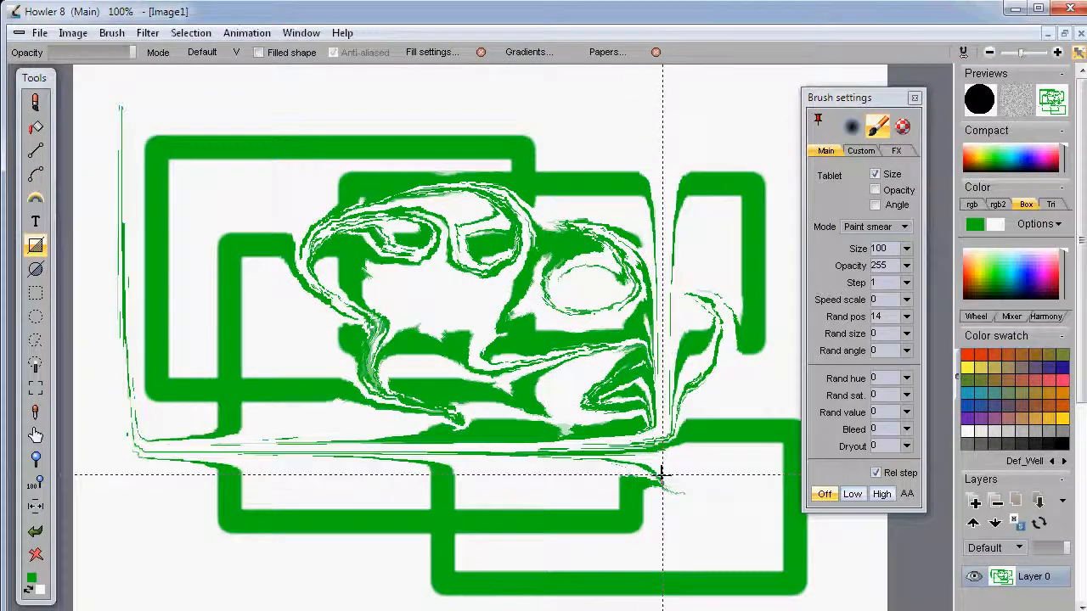
Fill the canvas with the primary green, choose orange, and try a Modeling clay rectangle on it.
right_click(37, 558)
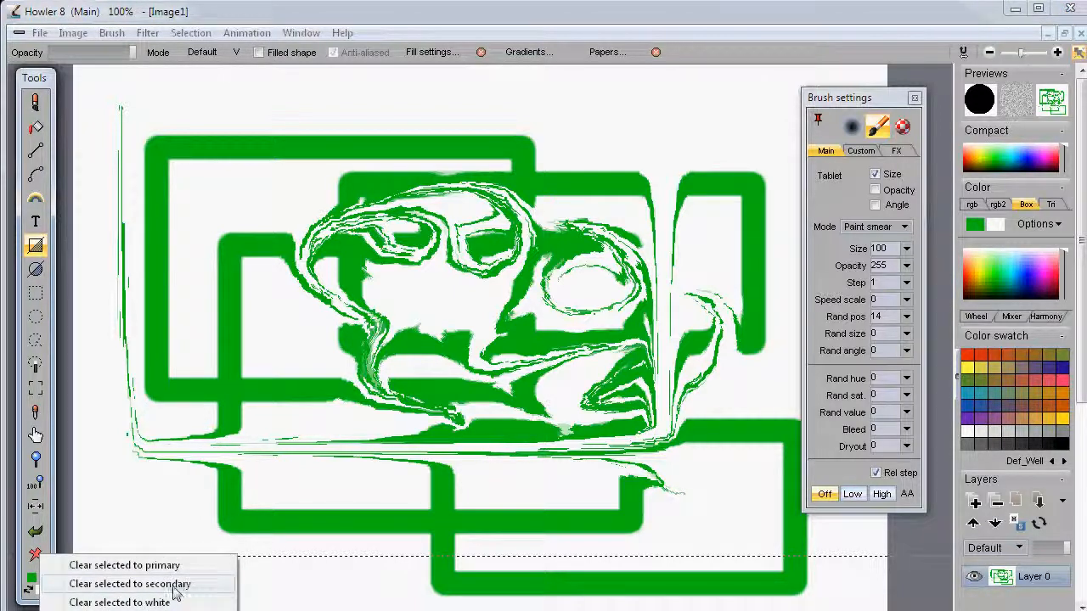
left_click(128, 565)
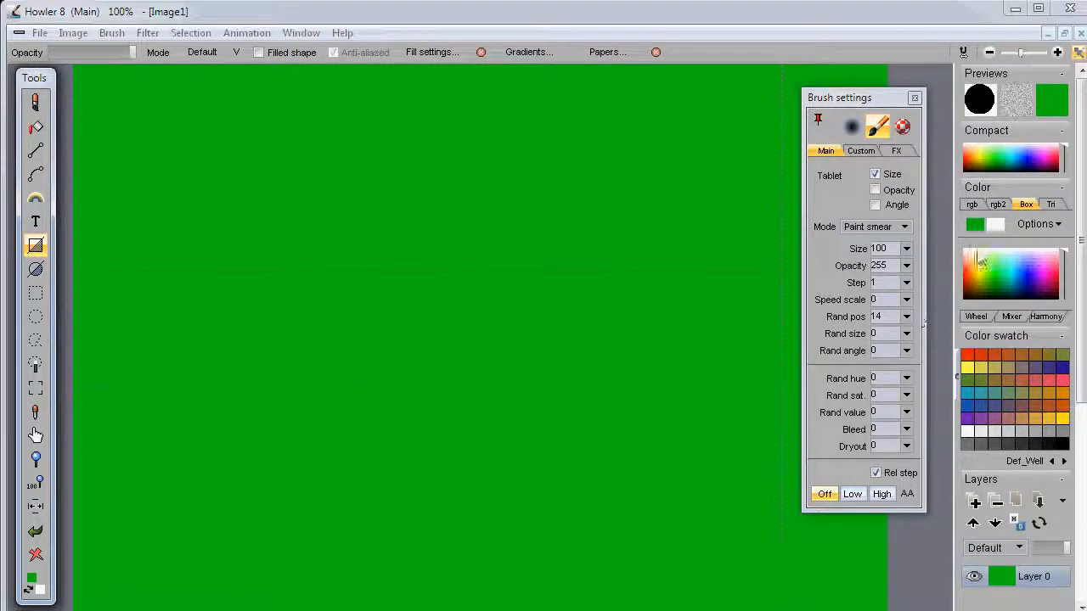
left_click(981, 261)
left_click_drag(202, 178, 633, 489)
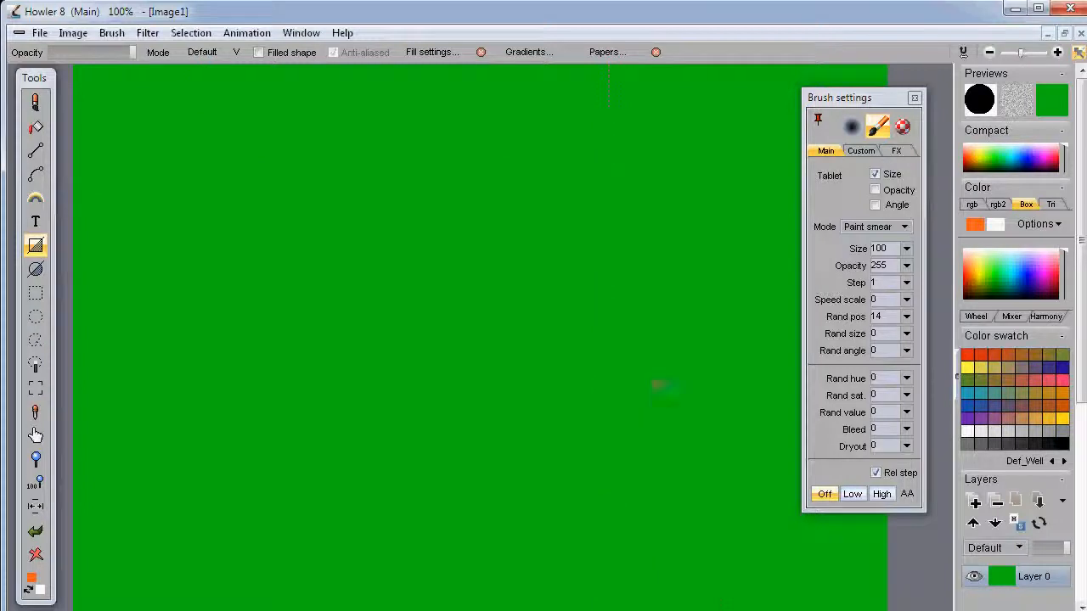
Clear the canvas to black, switch back to the freehand brush tool, and clear the canvas to white.
left_click(34, 557)
left_click(170, 602)
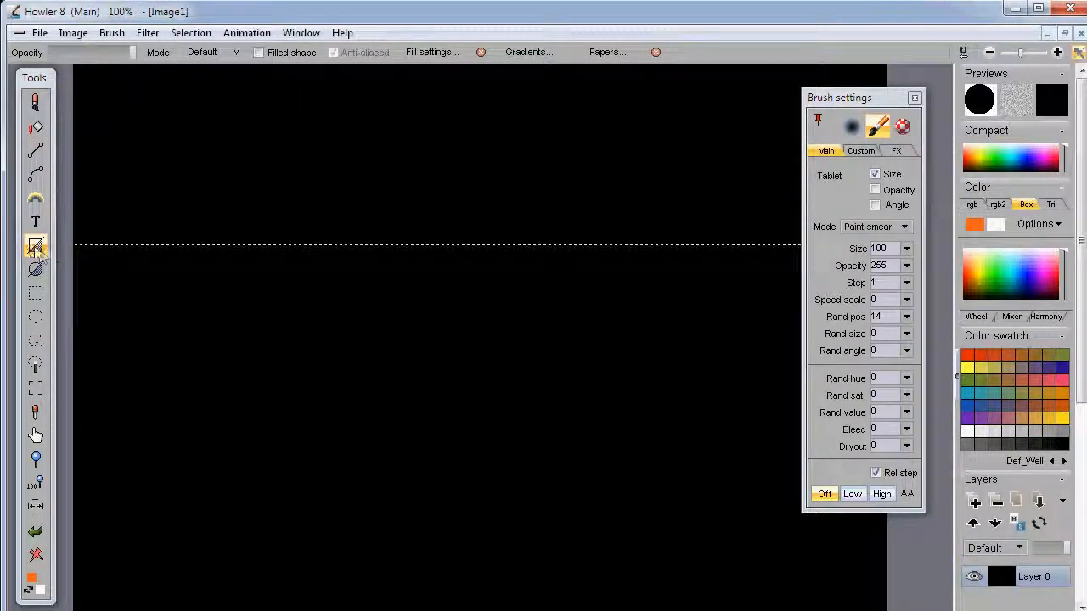
left_click(36, 104)
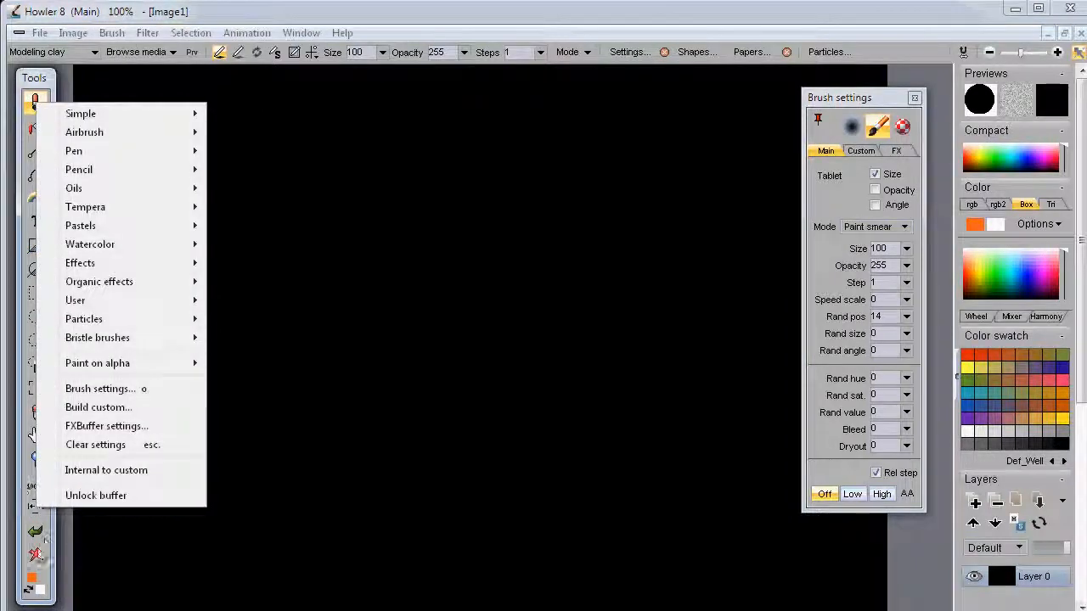
left_click(36, 554)
left_click(179, 597)
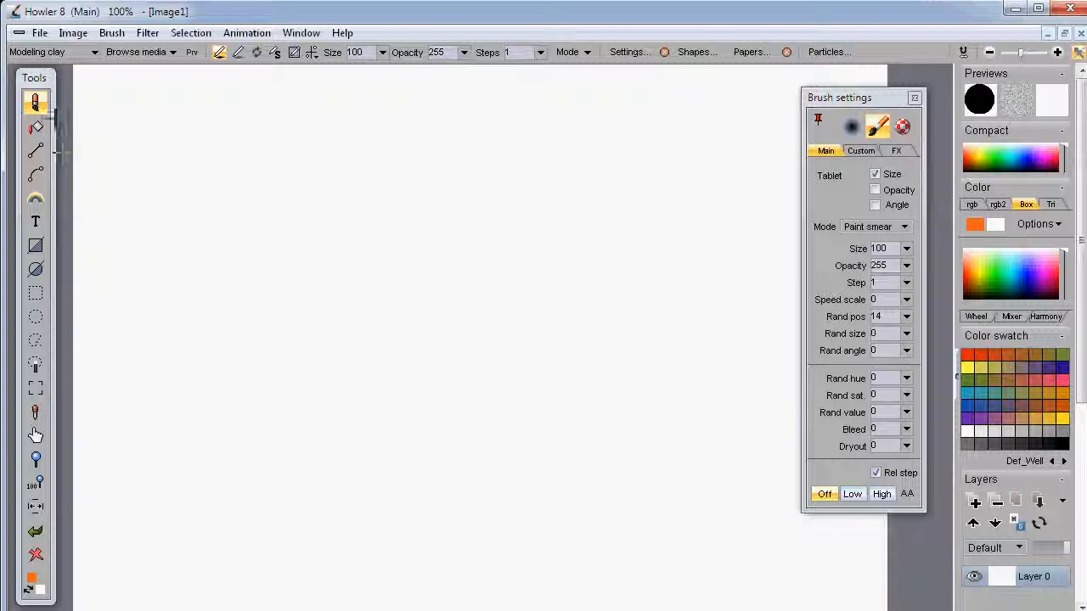
Choose the Totally oils brush and set the paint colour to purple.
left_click(36, 105)
mouse_move(135, 138)
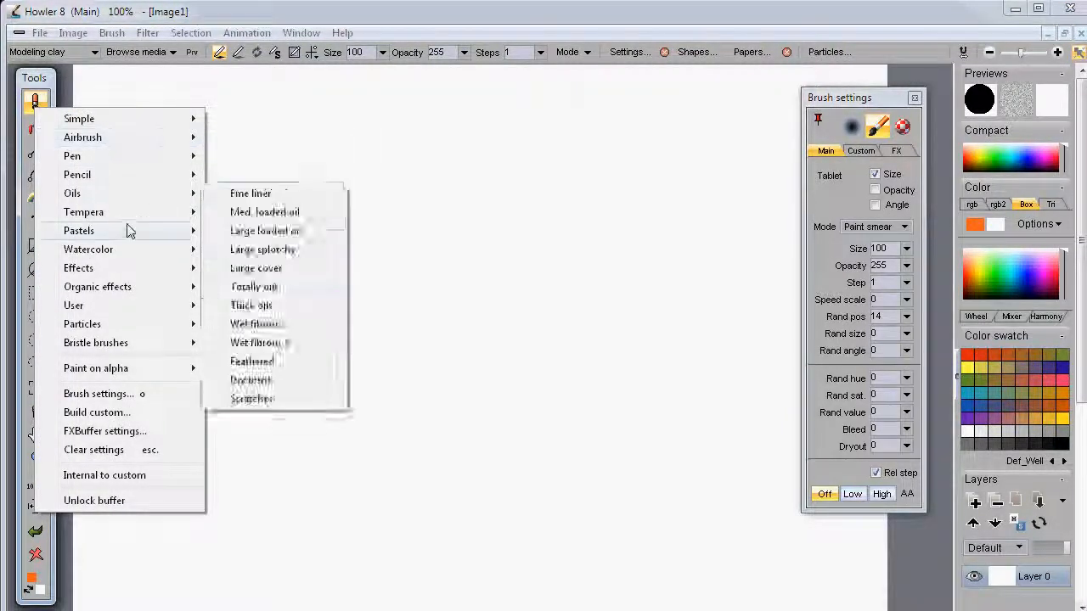
mouse_move(168, 195)
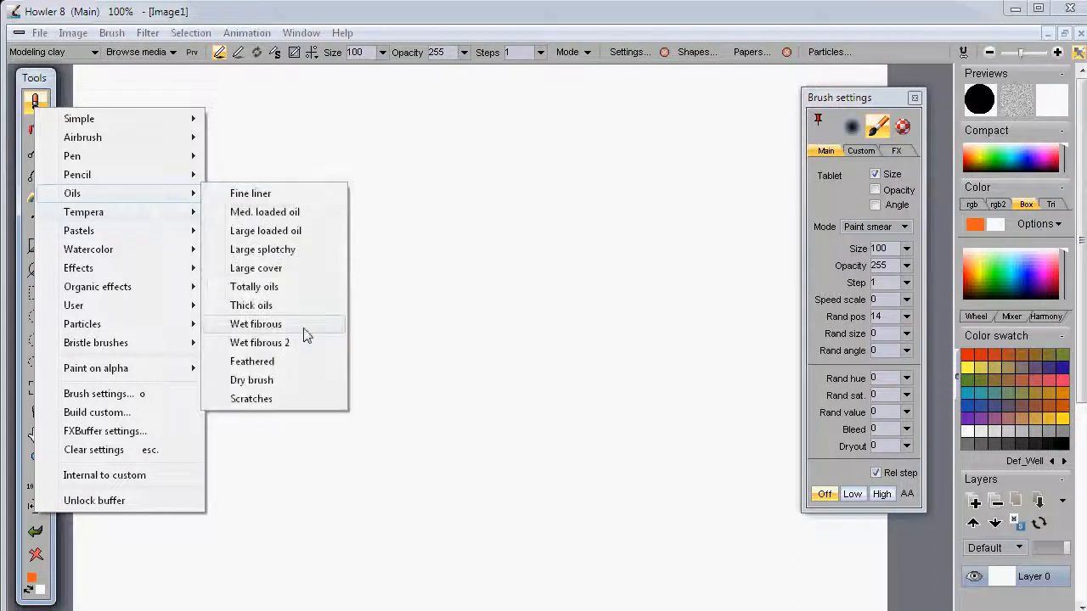
left_click(282, 289)
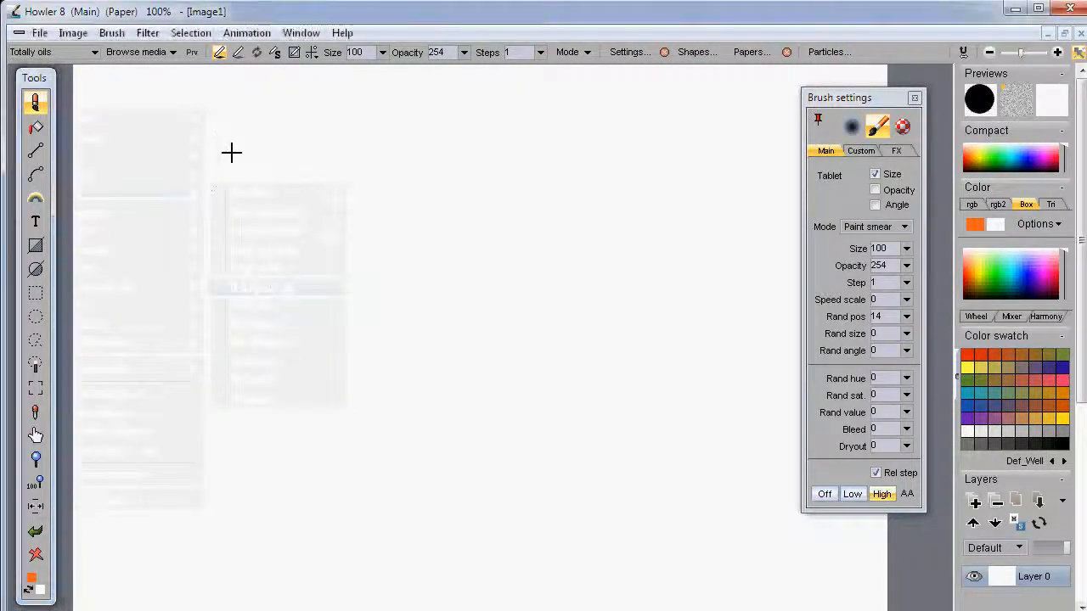
left_click(1032, 289)
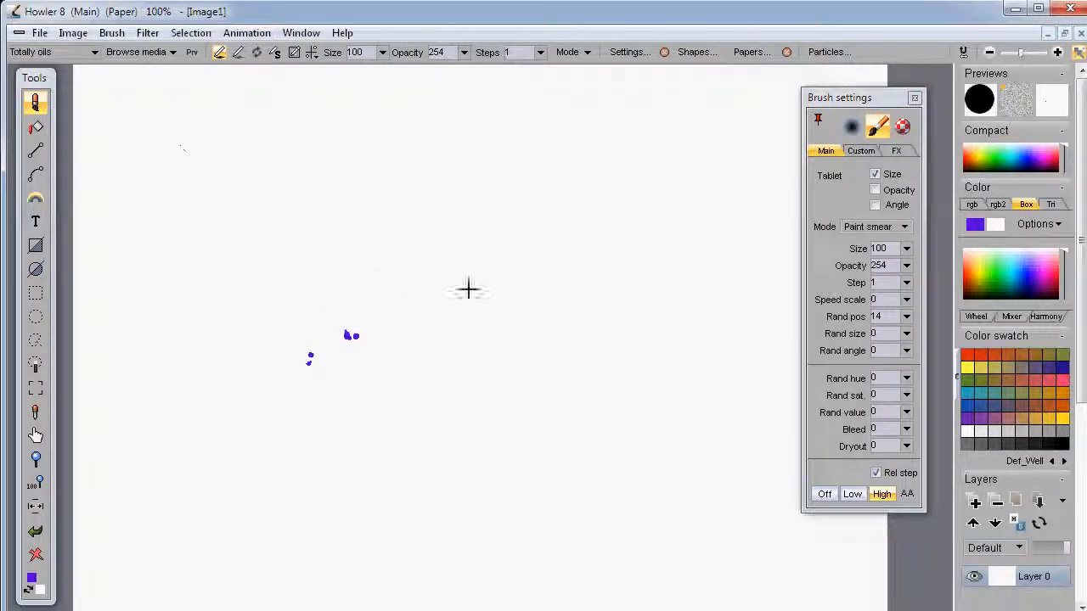
Dab scattered purple oil blobs over the middle of the canvas.
left_click(341, 313)
left_click(279, 344)
left_click(292, 402)
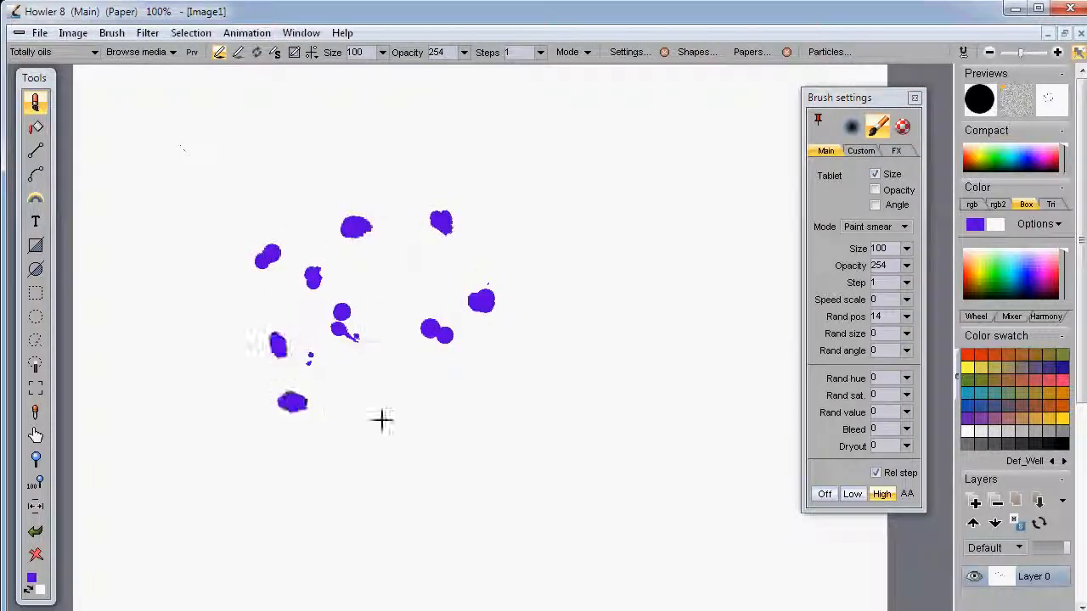
left_click(560, 424)
left_click(579, 257)
left_click(357, 264)
left_click(394, 288)
left_click(501, 287)
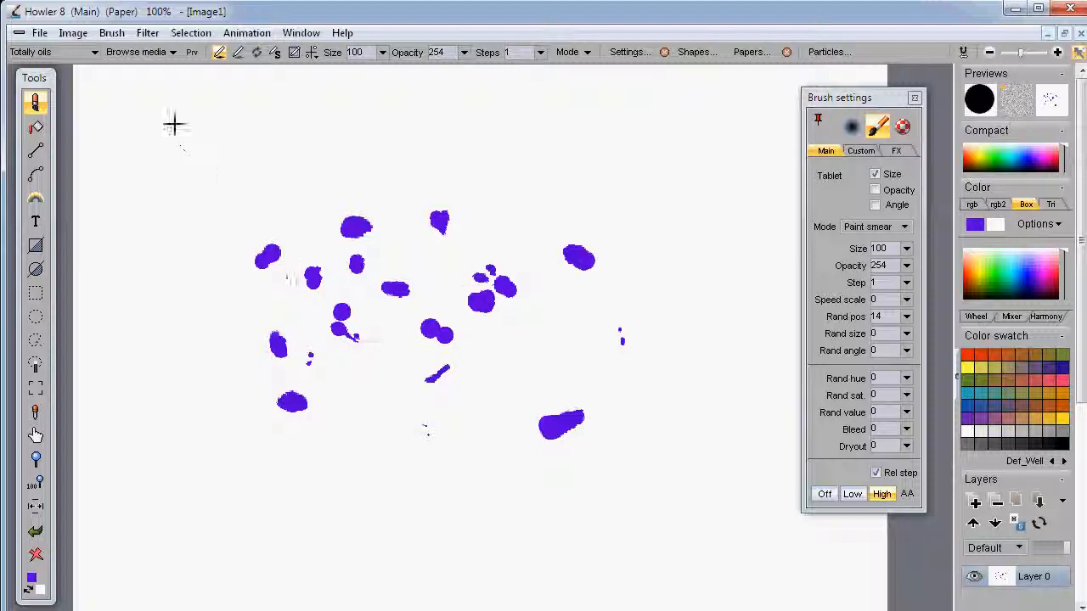
Render a checkerboard pattern over the canvas with golden yellow as Color 1.
left_click(147, 32)
mouse_move(108, 266)
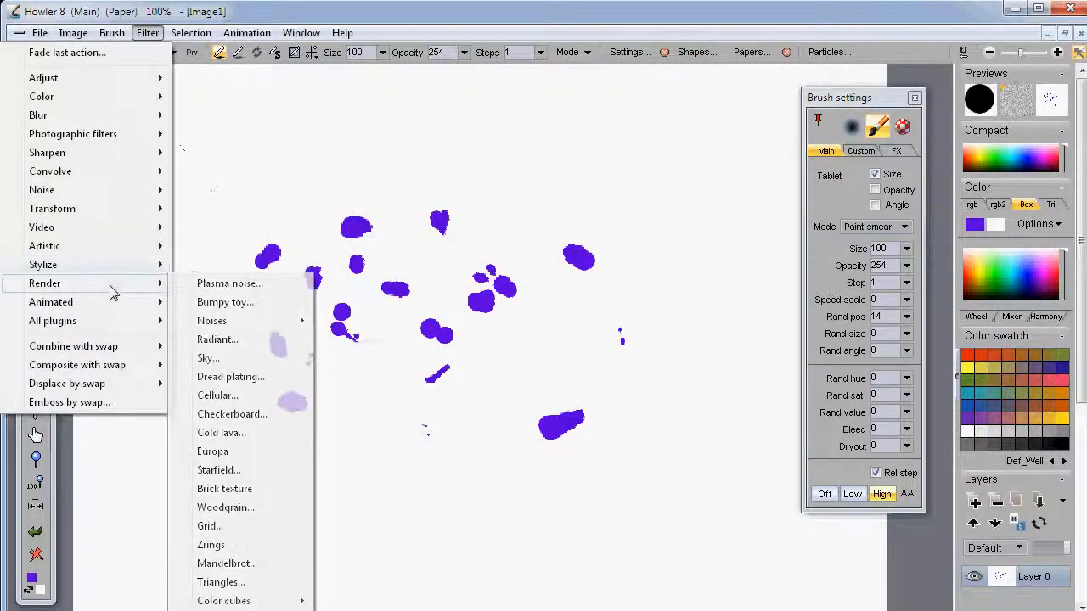
left_click(245, 417)
left_click(533, 337)
left_click(535, 338)
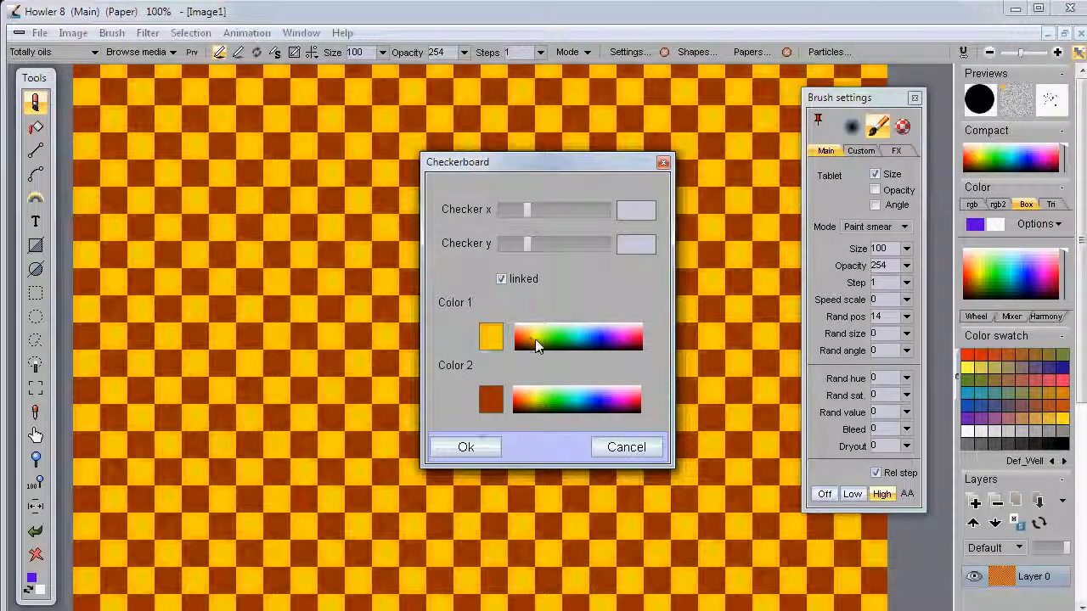
left_click(463, 445)
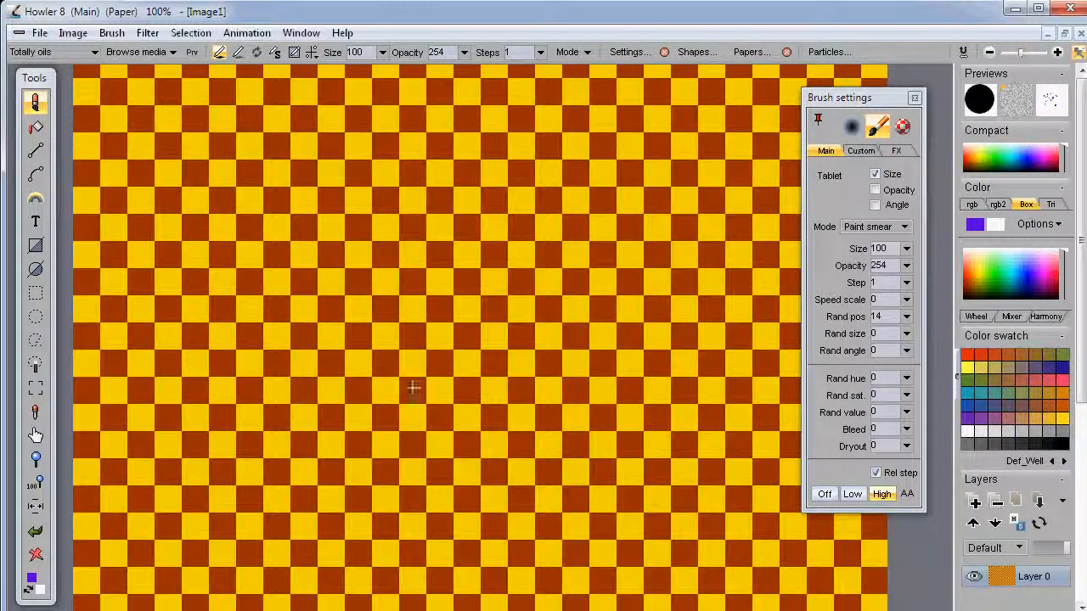
Smear a large unfilled rectangle repeatedly over the checkerboard with the Totally oils brush.
left_click(34, 246)
mouse_move(207, 157)
left_mouse_down()
mouse_move(595, 459)
mouse_move(740, 522)
mouse_move(689, 513)
mouse_move(669, 570)
mouse_move(655, 570)
mouse_move(628, 440)
mouse_move(733, 518)
mouse_move(735, 502)
left_mouse_up()
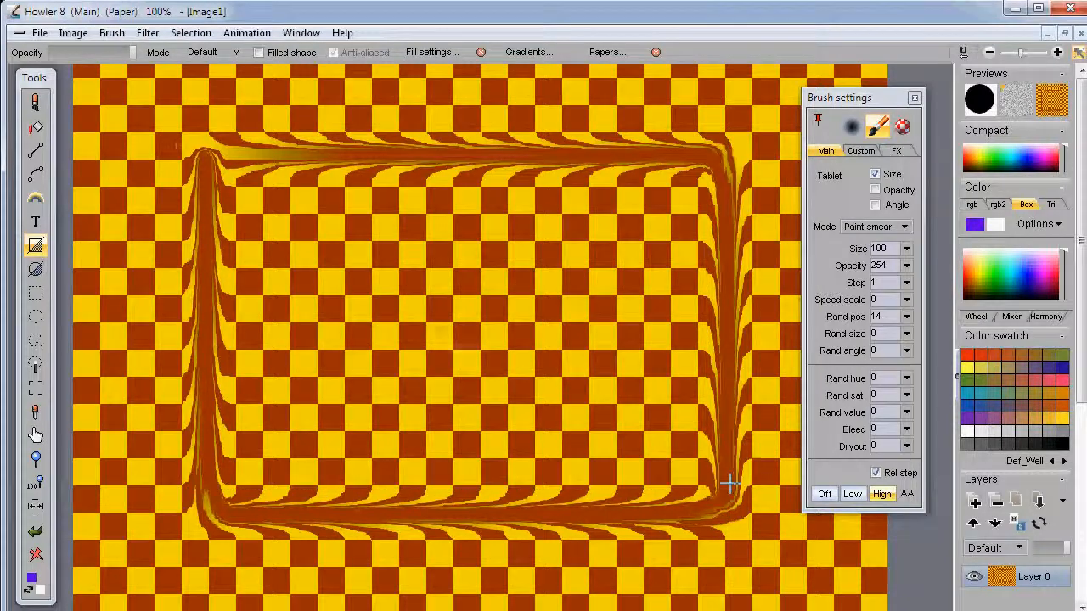
left_click_drag(729, 484, 713, 488)
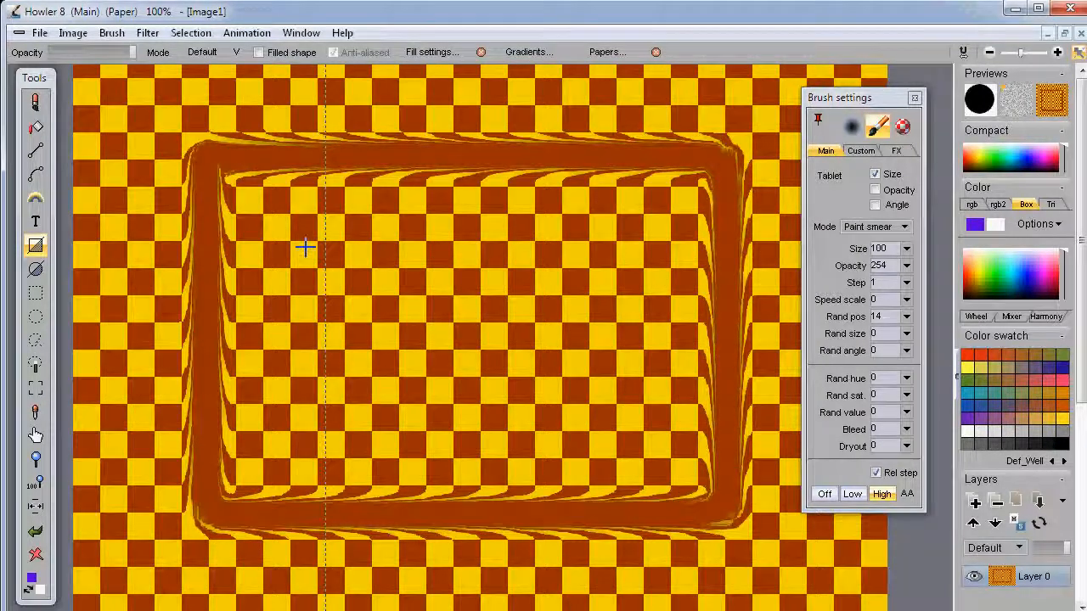
Choose the Smear 100 effects brush, try a freehand diagonal smear across the rectangle, and undo the stroke.
left_click(36, 104)
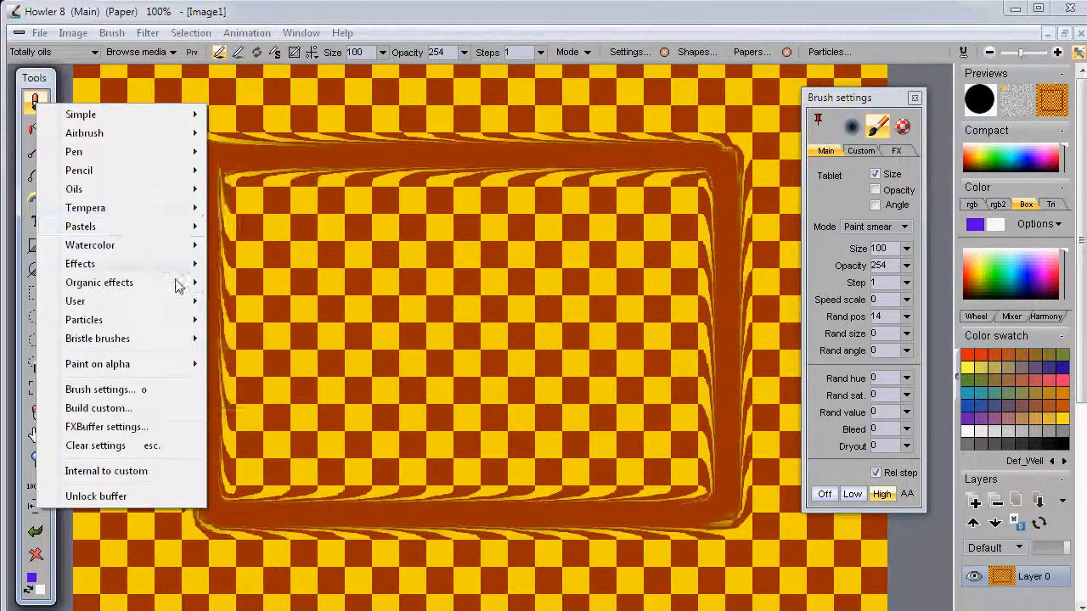
mouse_move(157, 268)
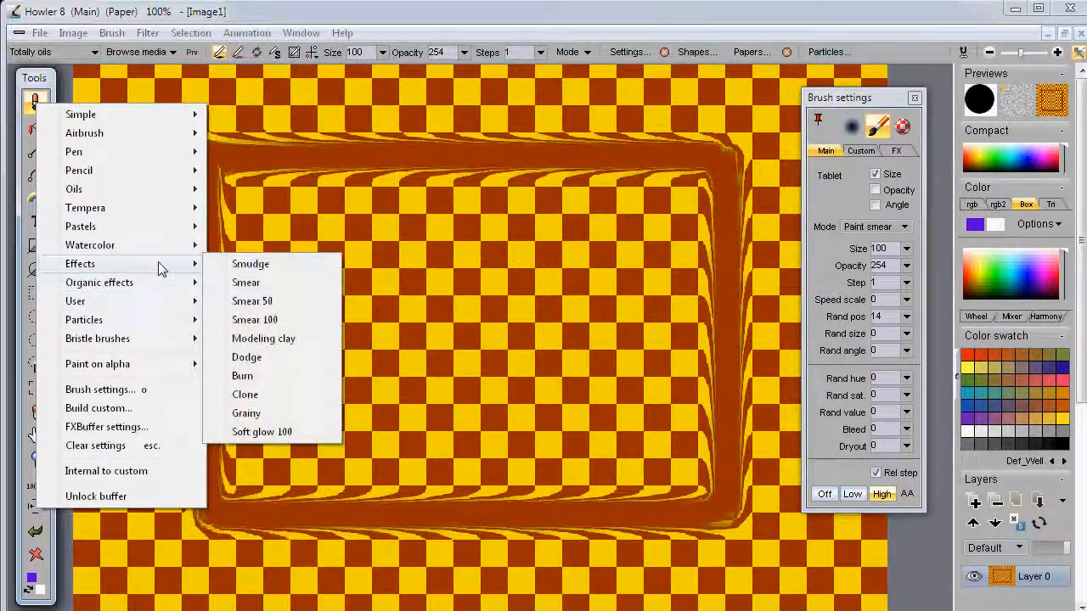
left_click(254, 320)
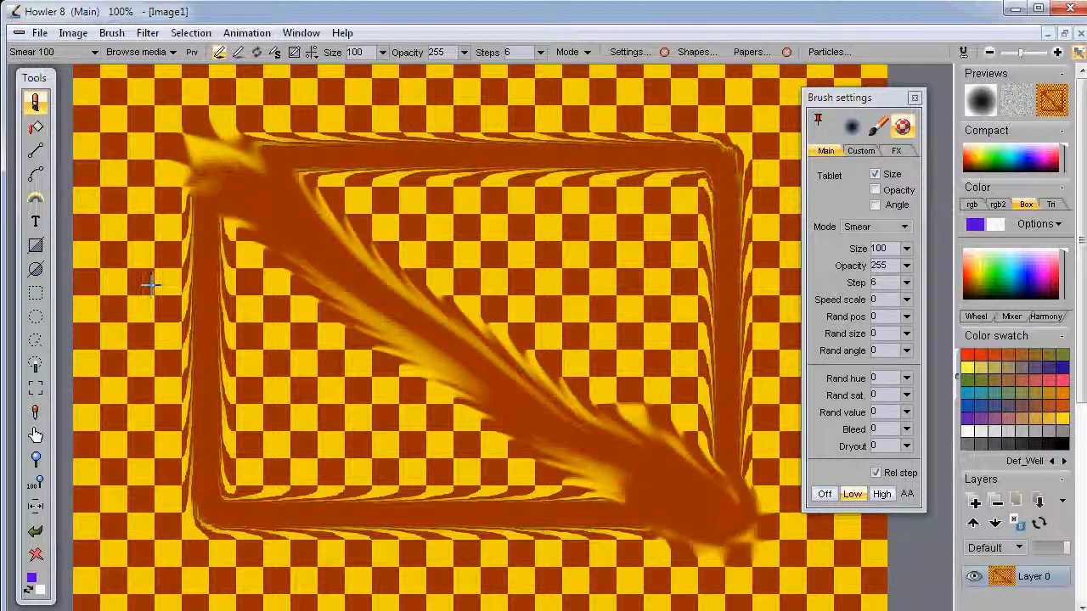
key("ctrl+z")
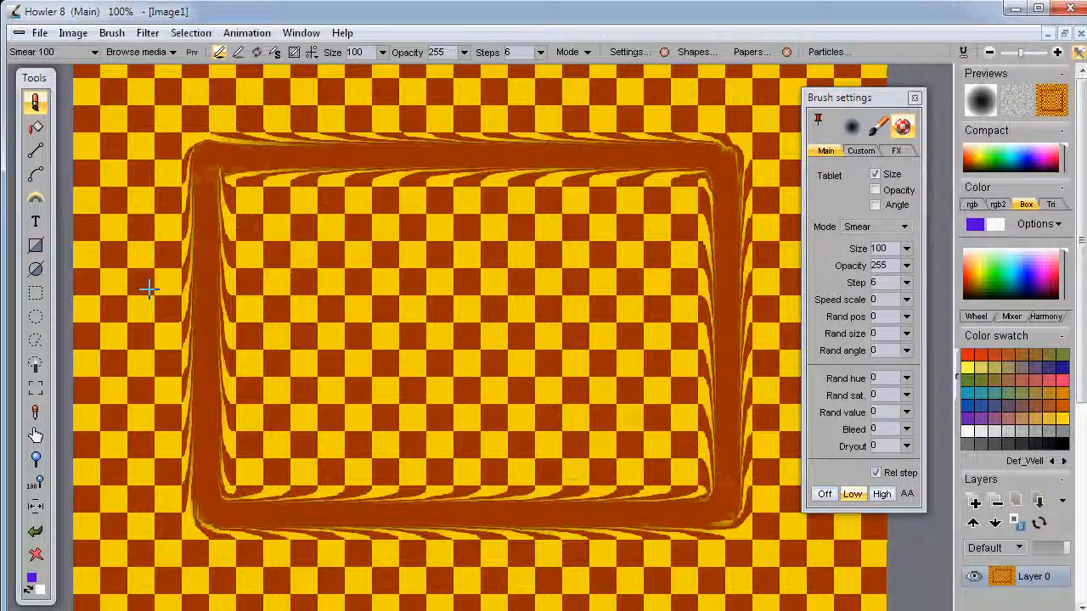
Smear a rectangle outline over the existing frame and an unfilled circle over its upper-left part with the Smear 100 brush.
left_click(35, 245)
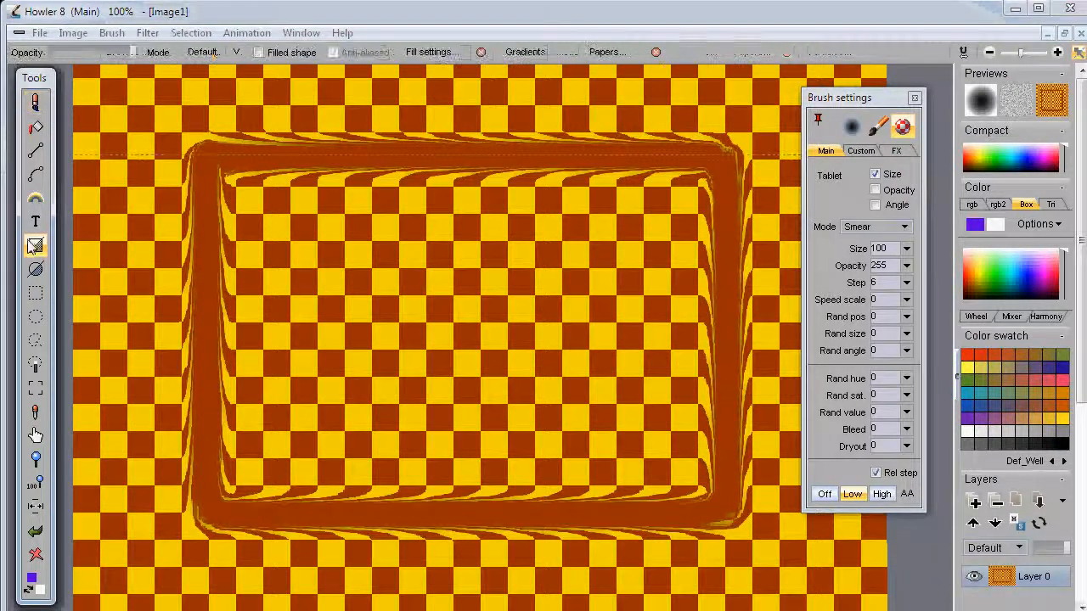
mouse_move(206, 157)
left_mouse_down()
mouse_move(441, 357)
mouse_move(736, 526)
mouse_move(668, 499)
mouse_move(636, 438)
left_mouse_up()
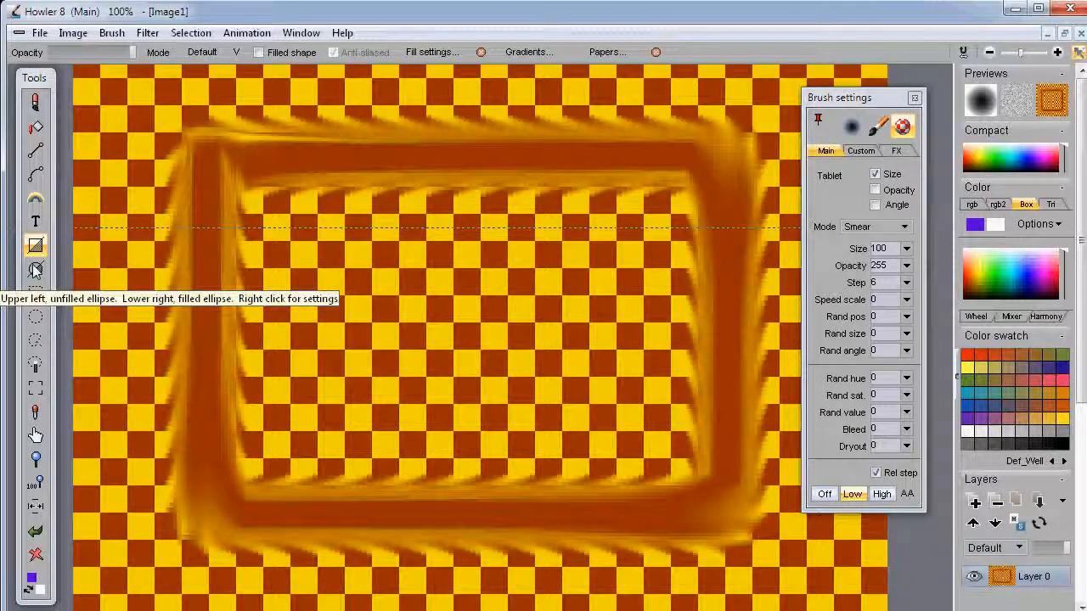
left_click(35, 270)
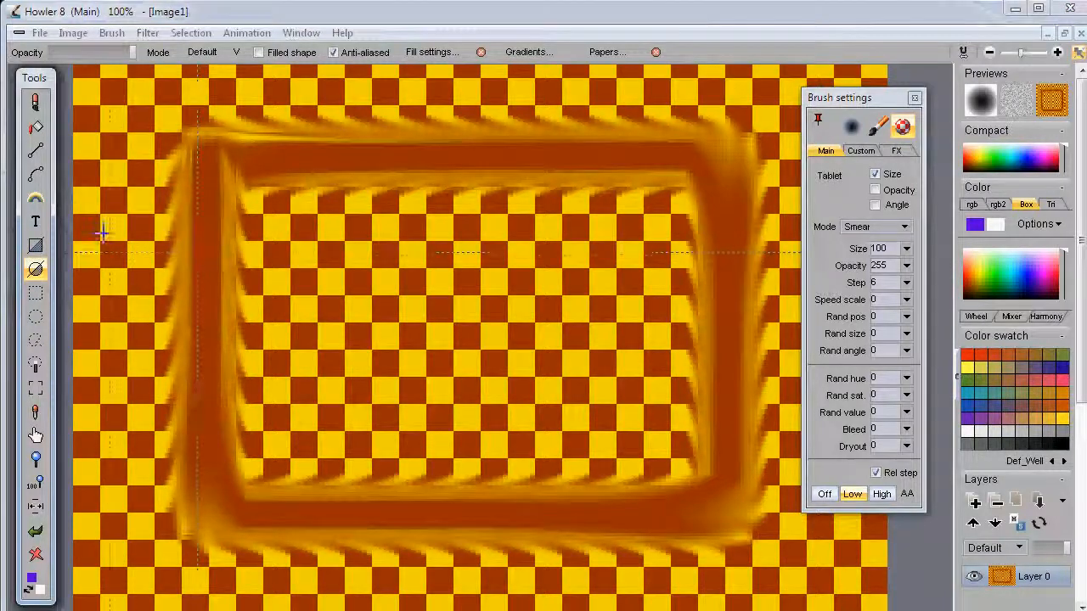
left_click_drag(336, 257, 455, 365)
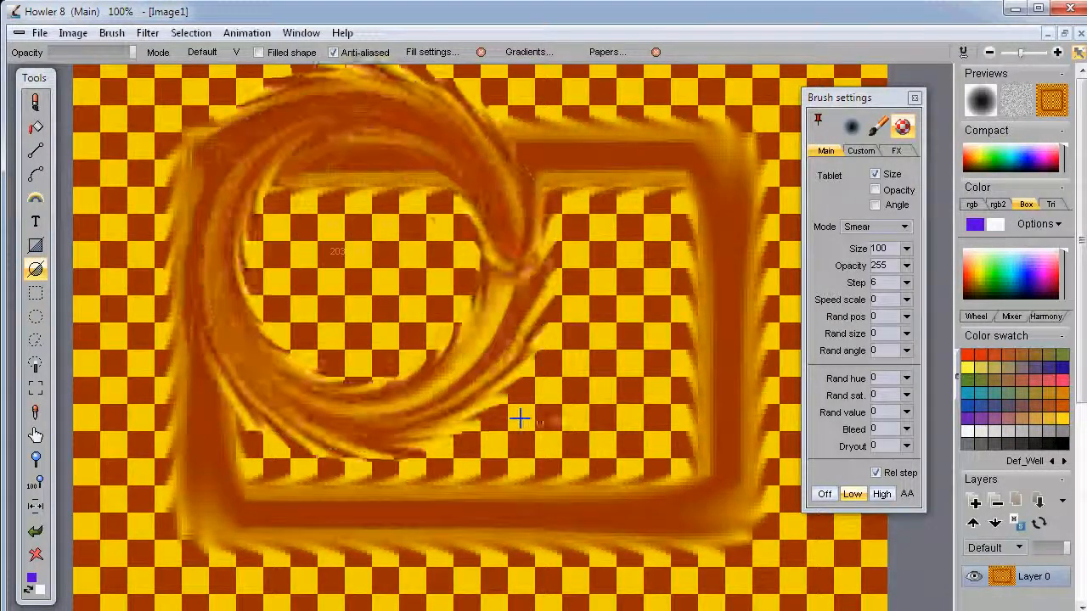
left_click_drag(264, 235, 264, 236)
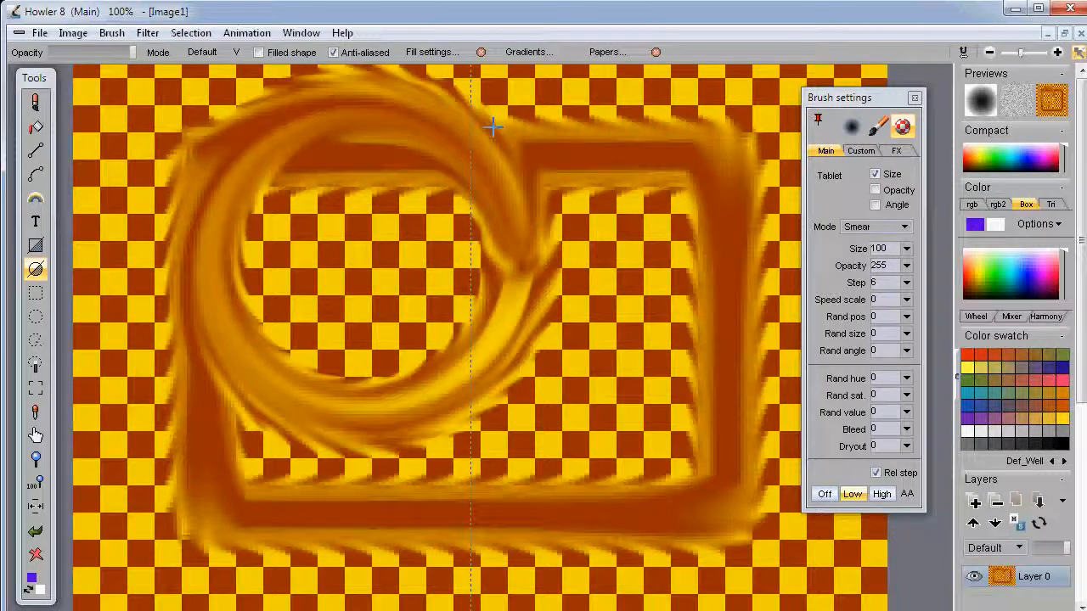
Undo the circle and all rectangle smears back to the clean checkerboard.
left_click(36, 532)
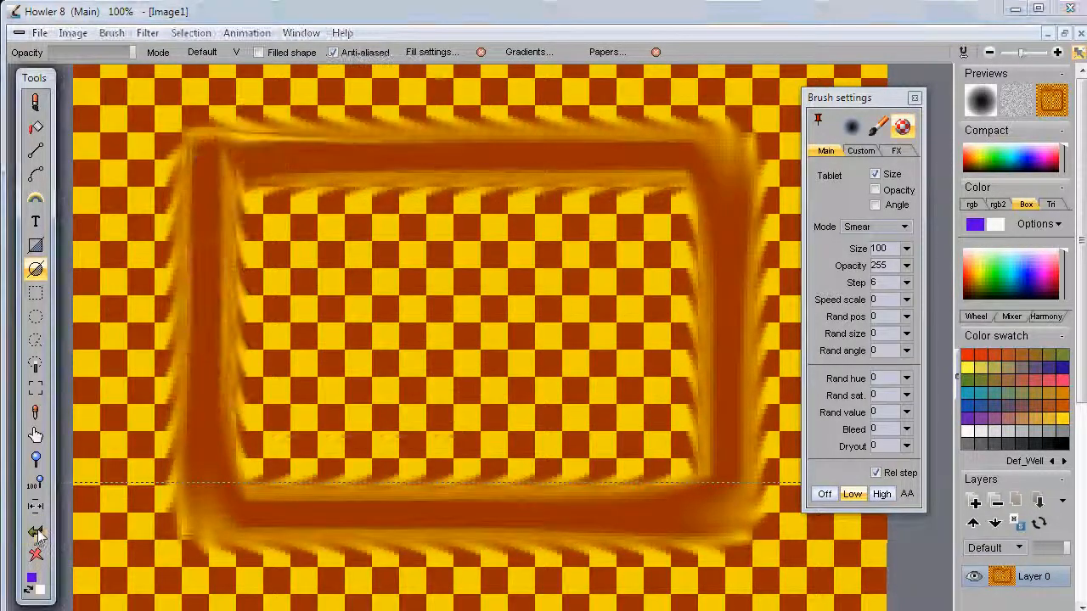
left_click(36, 533)
left_click(36, 532)
left_click(36, 532)
left_click(36, 532)
left_click(35, 532)
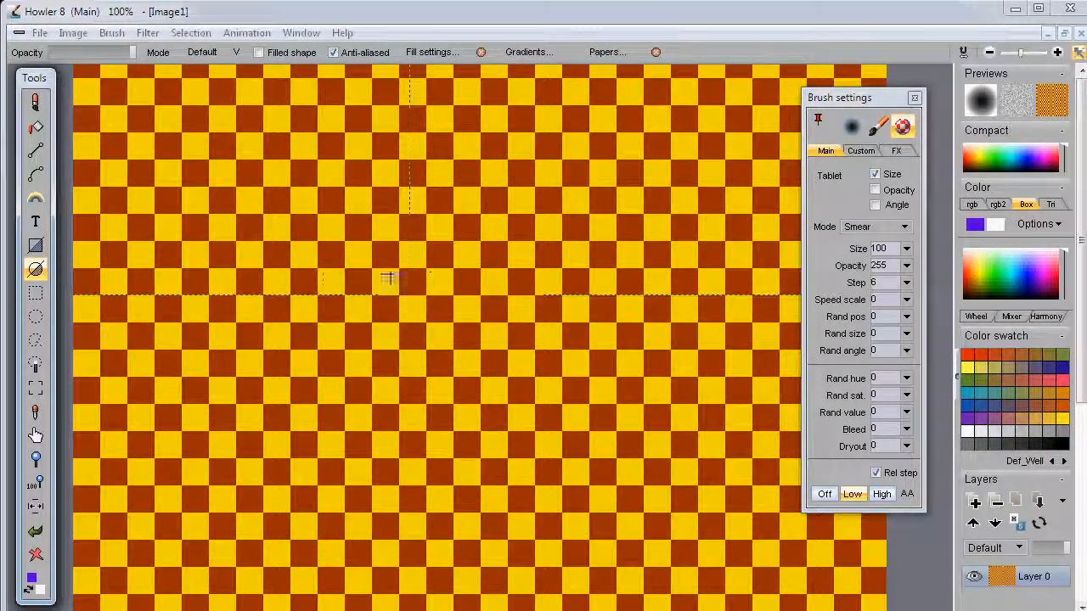
Try an ellipse smear in the canvas's upper-left area, undo it, and smear a large unfilled circle around the middle of the checkerboard.
mouse_move(286, 199)
left_mouse_down()
mouse_move(583, 413)
mouse_move(432, 311)
left_mouse_up()
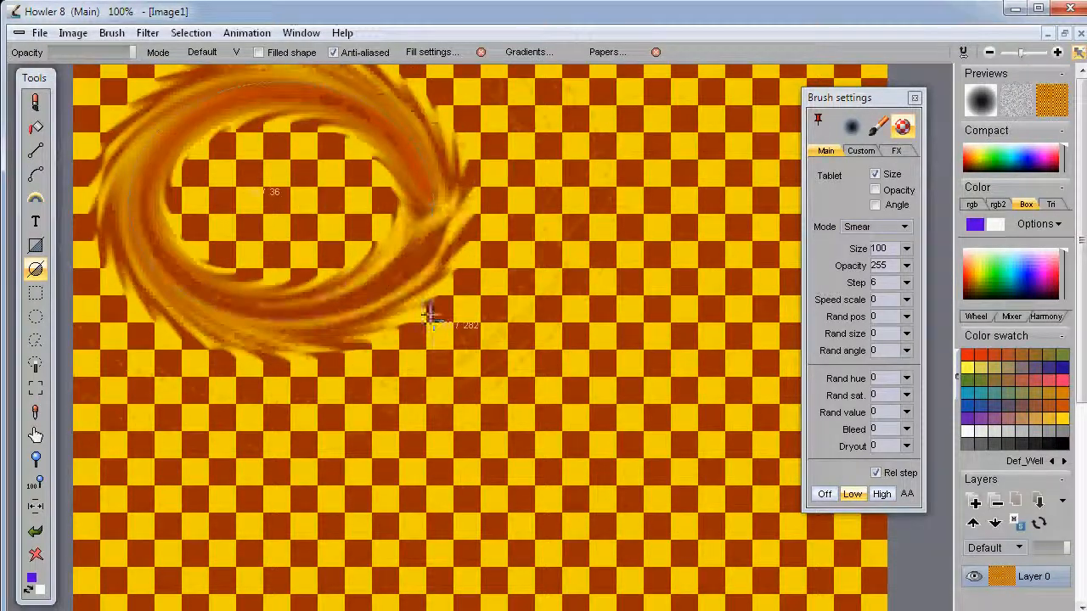
key("ctrl+z")
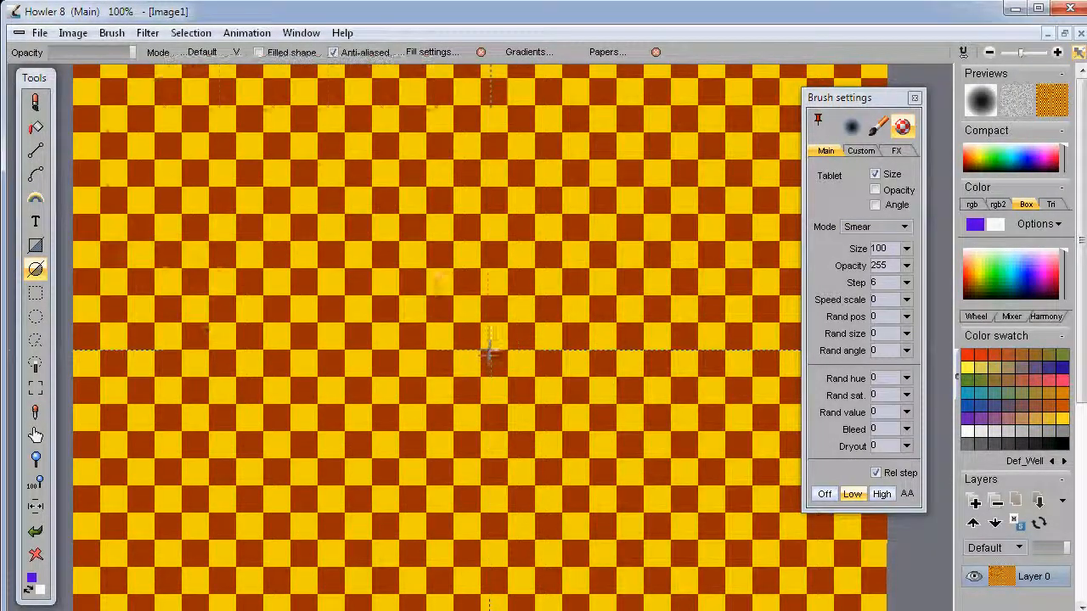
mouse_move(487, 352)
left_mouse_down()
mouse_move(524, 283)
mouse_move(641, 195)
left_mouse_up()
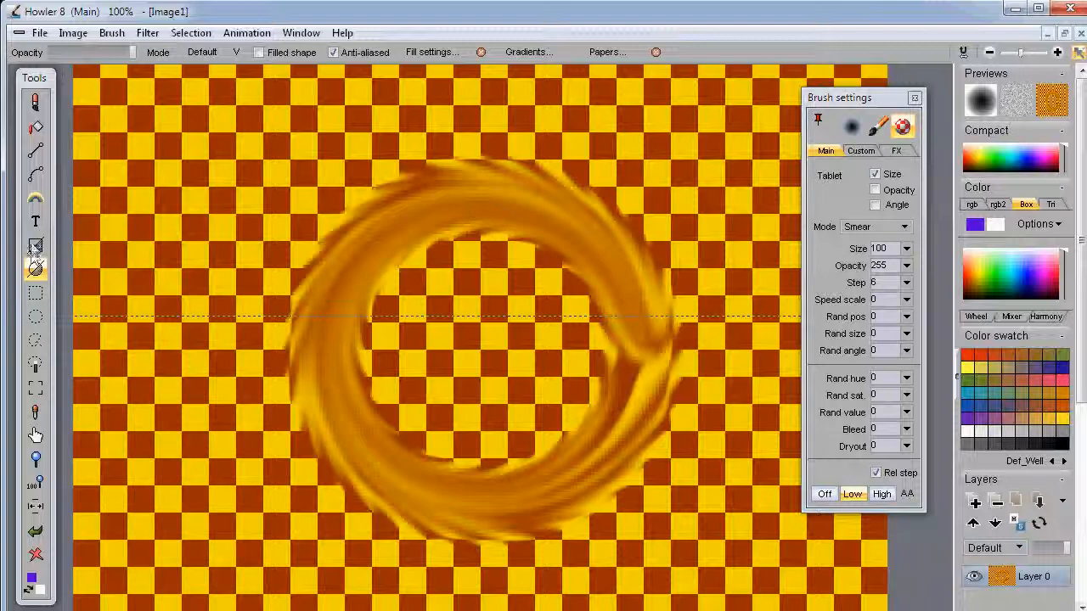
Switch the rectangle tool from its unfilled to its filled mode.
left_click(33, 246)
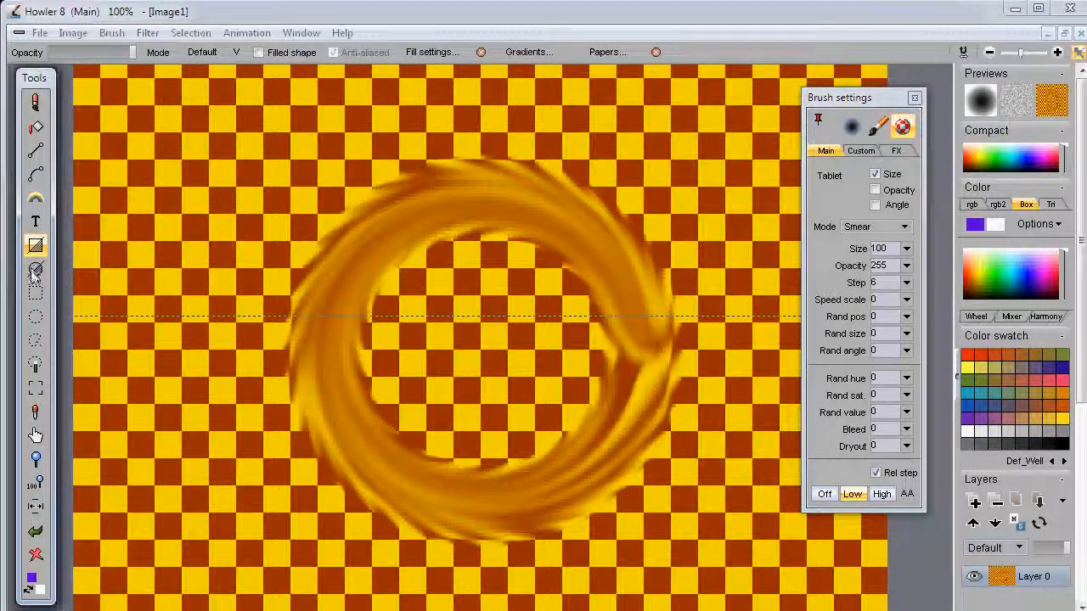
left_click(34, 270)
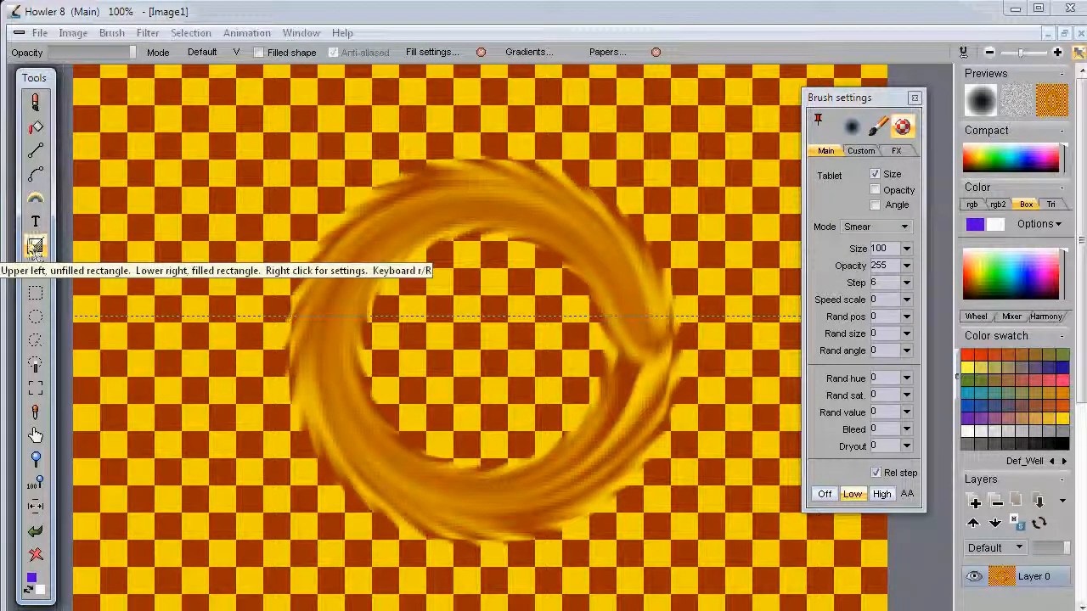
left_click(35, 246)
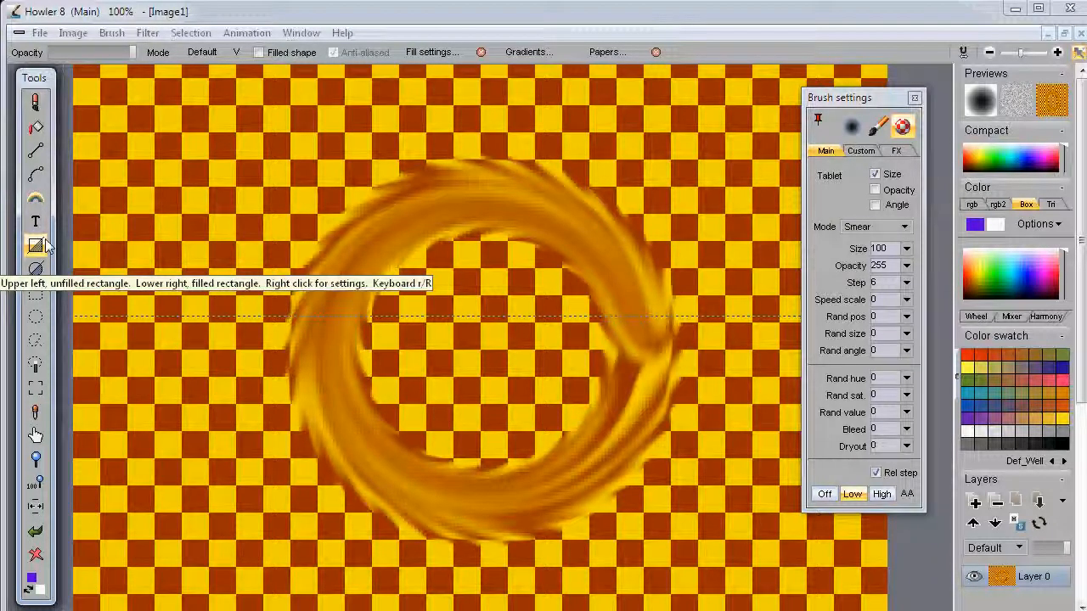
left_click(40, 247)
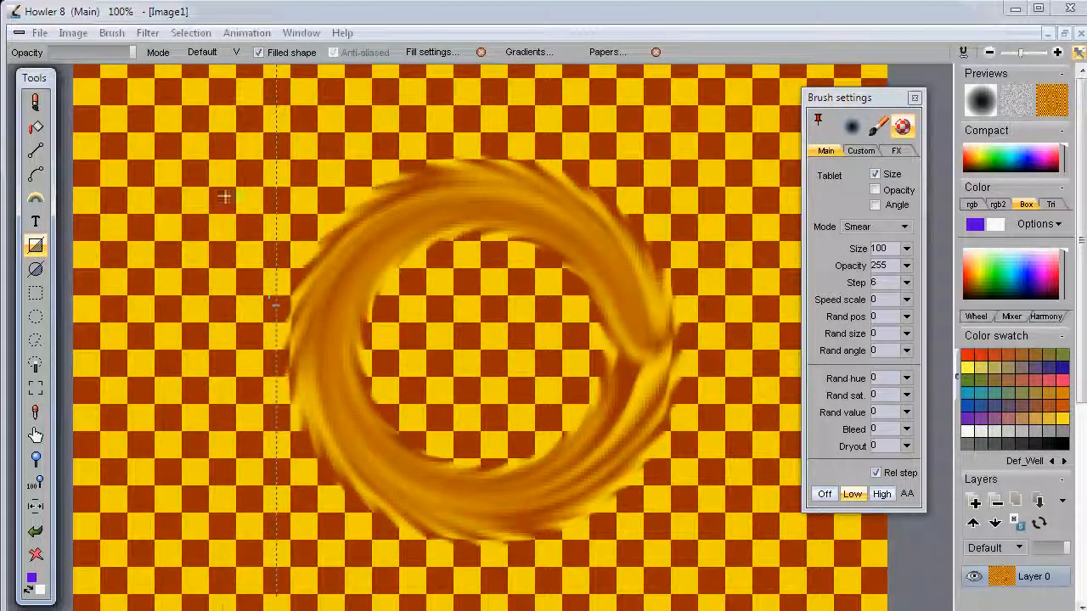
Choose the Large charcoal pencil brush and scribble a freehand zigzag beside the smeared circle.
left_click(36, 102)
mouse_move(155, 195)
mouse_move(170, 140)
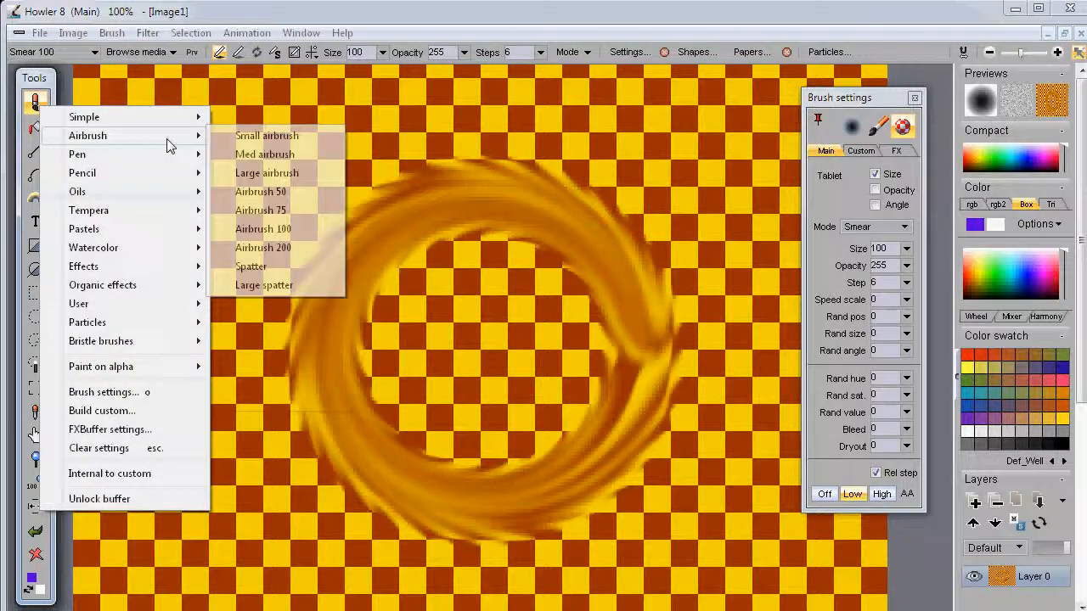
mouse_move(146, 175)
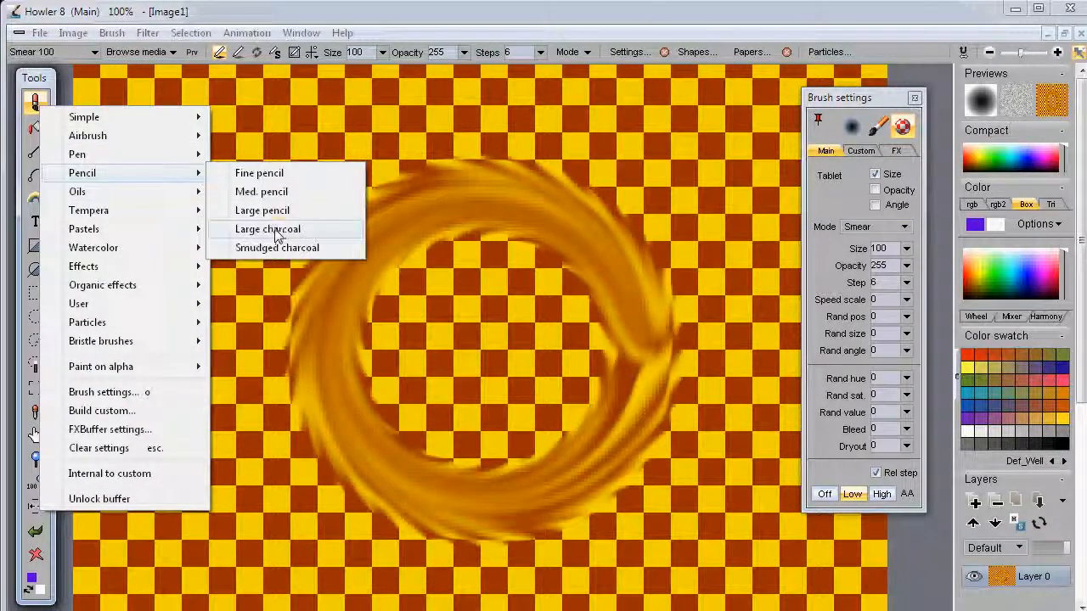
left_click(270, 229)
mouse_move(175, 139)
left_mouse_down()
mouse_move(230, 207)
mouse_move(163, 333)
left_mouse_up()
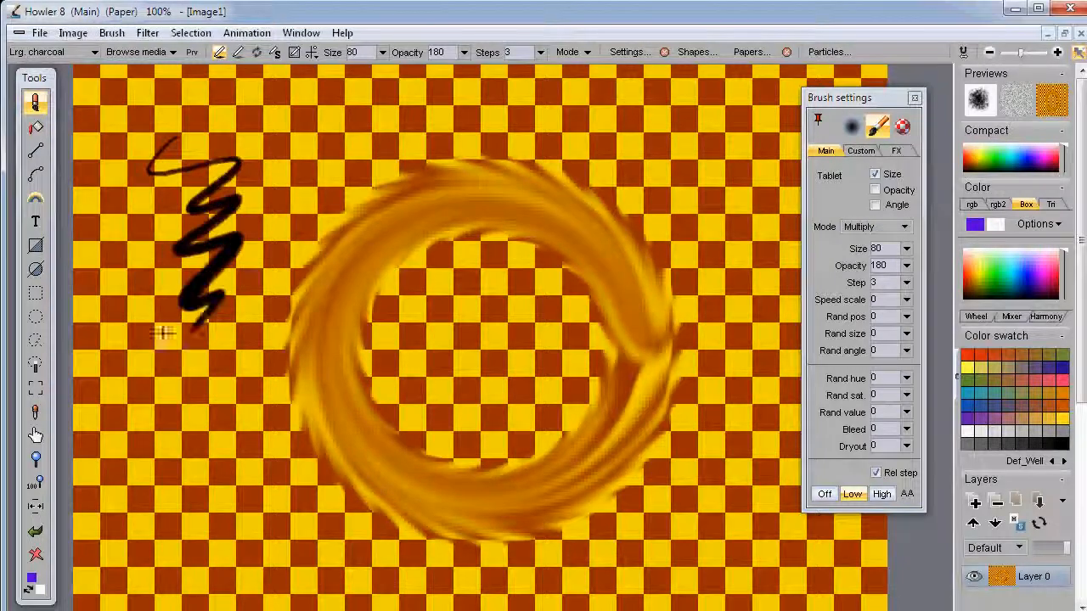
Draw an unfilled charcoal rectangle over the ring's upper part and a filled purple rectangle over its lower-left part.
left_click(34, 246)
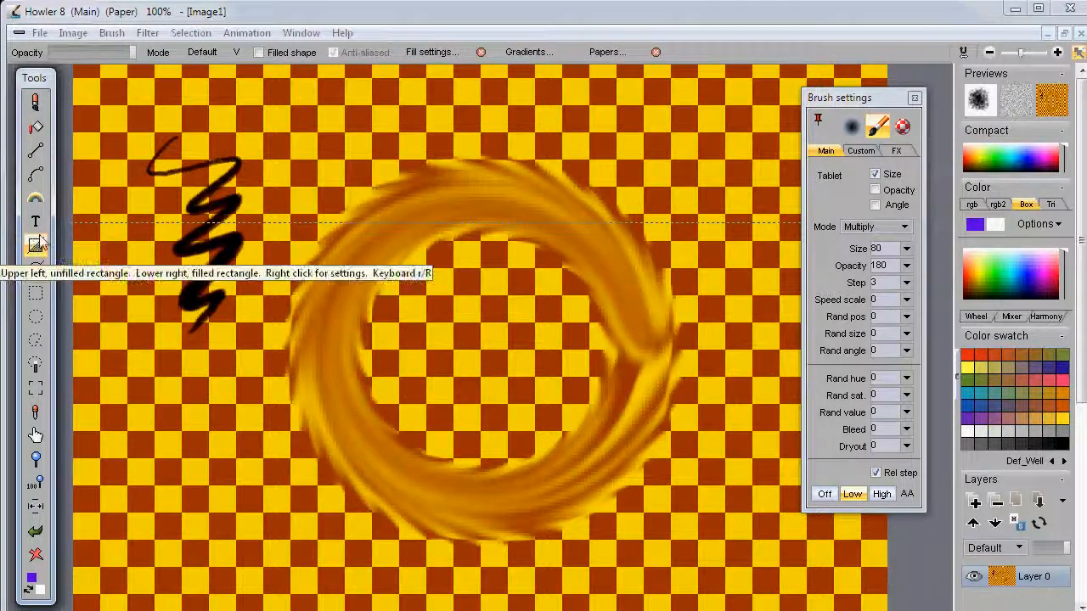
left_click_drag(321, 127, 547, 323)
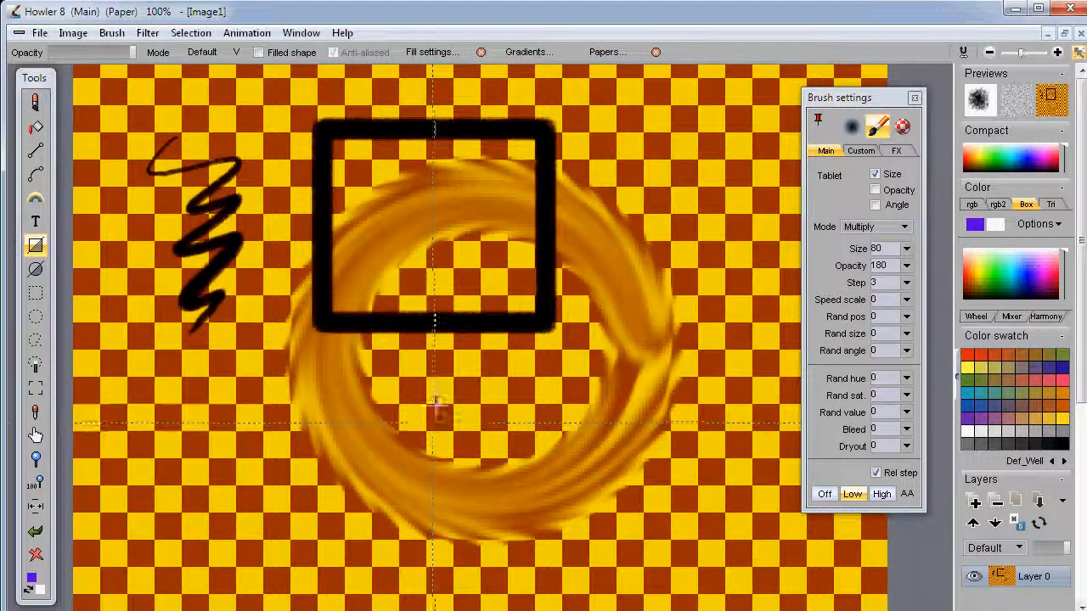
left_click(43, 250)
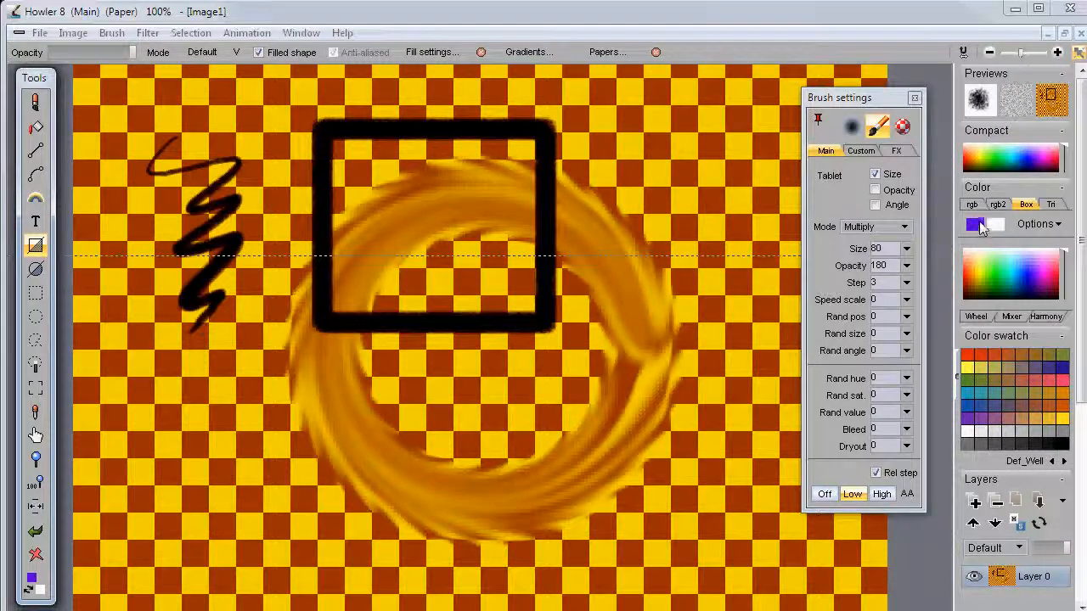
left_click_drag(226, 352, 480, 553)
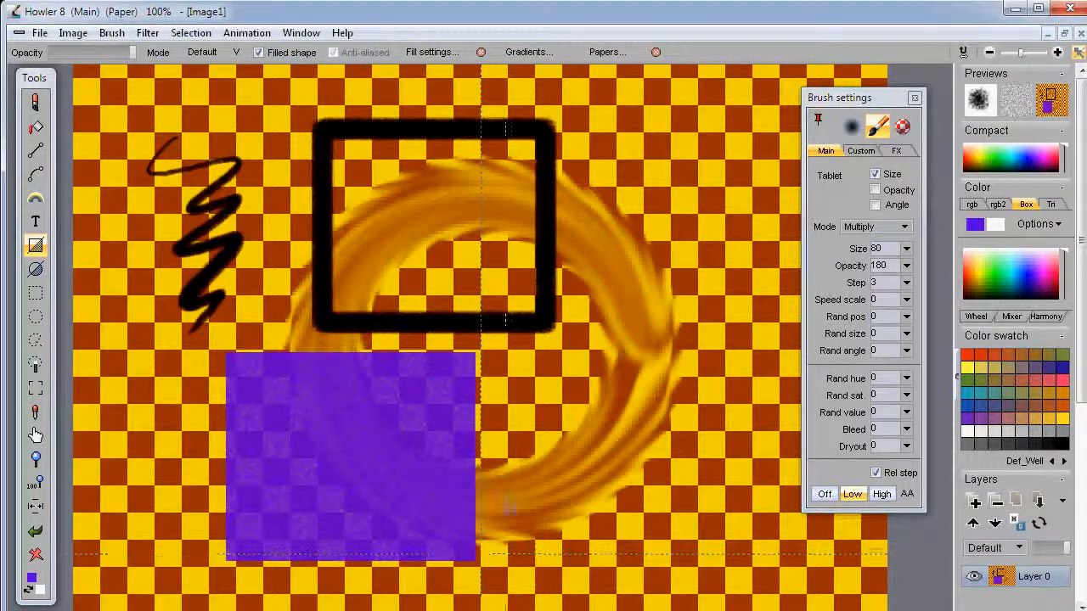
Set the fill to Gradient Vert. and draw two filled rectangles overlapping the purple rectangle and the charcoal frame.
left_click(432, 53)
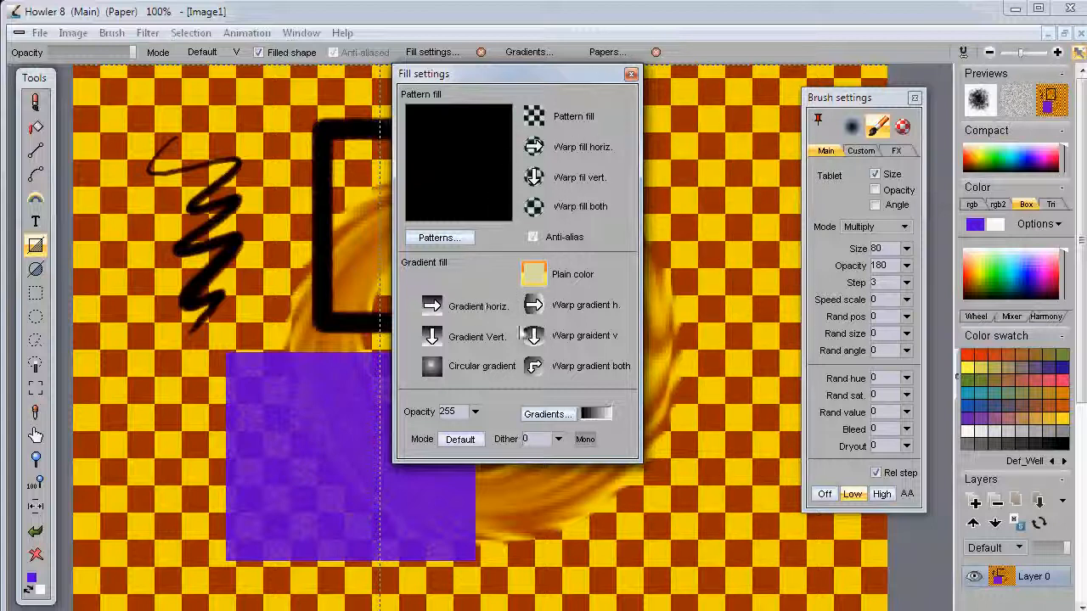
left_click(432, 338)
left_click_drag(282, 427, 592, 586)
mouse_move(585, 75)
left_mouse_down()
mouse_move(708, 80)
mouse_move(936, 148)
left_mouse_up()
left_click_drag(672, 151, 404, 367)
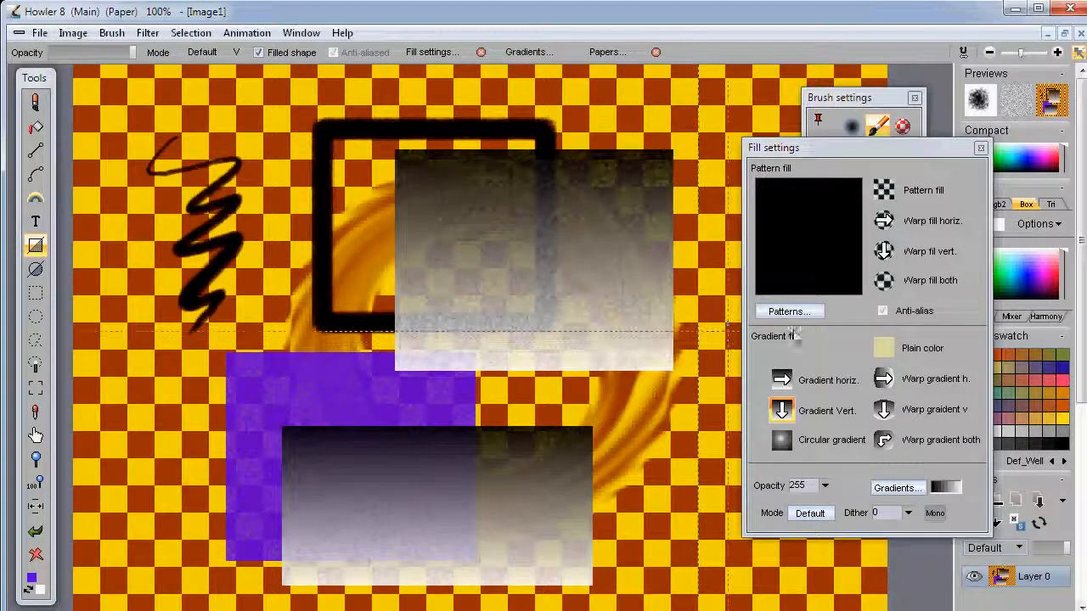
Turn off the paper texture and draw a large vertical-gradient rectangle over the charcoal scribble.
left_click(606, 53)
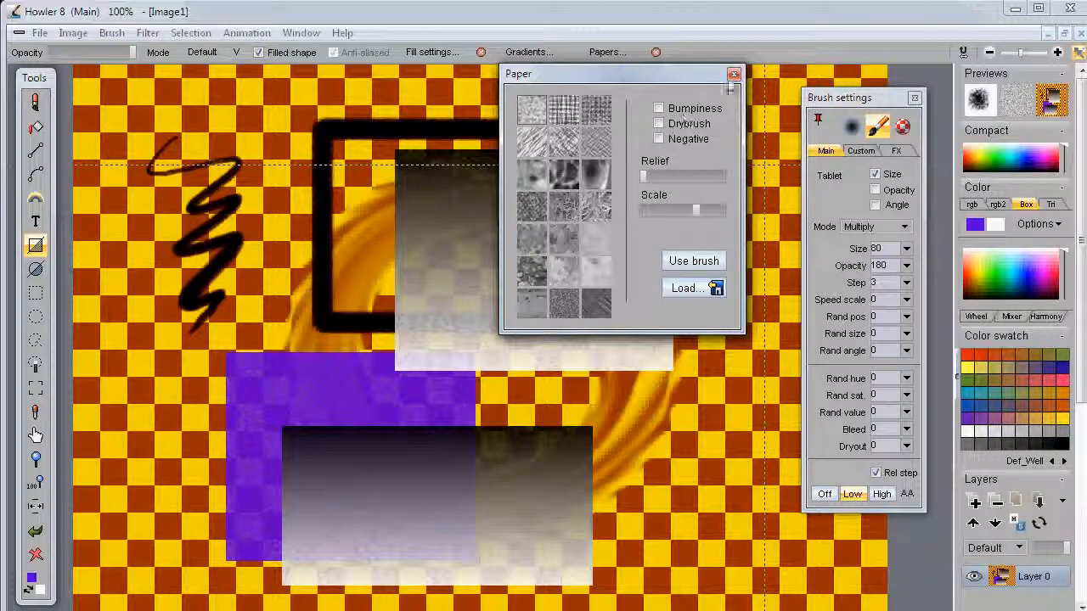
left_click(734, 75)
left_click_drag(138, 144, 447, 486)
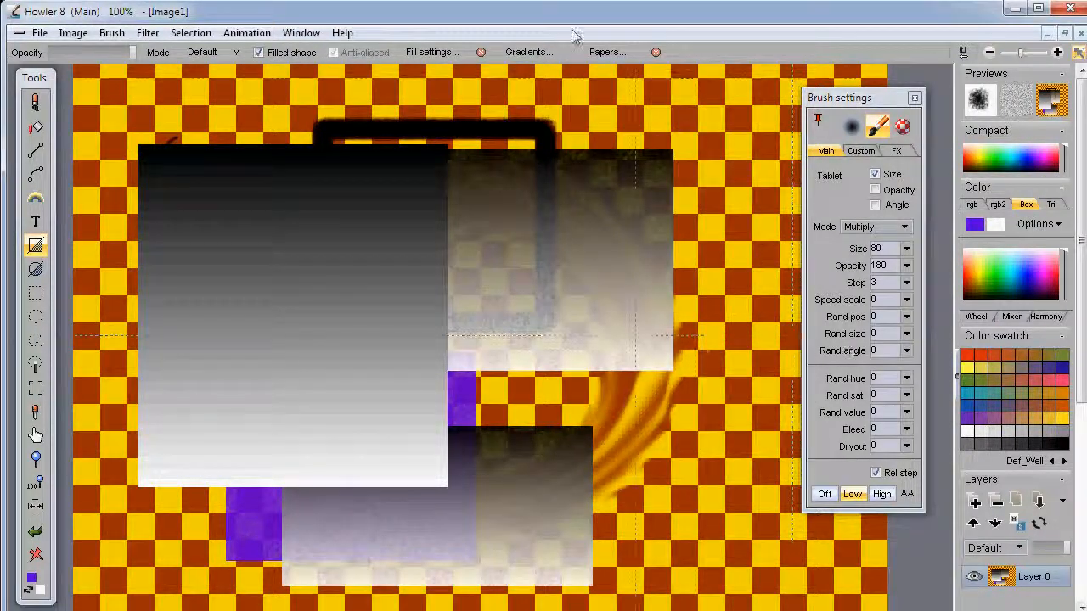
Set the fill to Circular gradient and draw a filled rectangle in the lower middle, with the gradient centred near its upper-right corner.
left_click(441, 51)
mouse_move(465, 76)
left_mouse_down()
mouse_move(708, 80)
mouse_move(677, 83)
left_mouse_up()
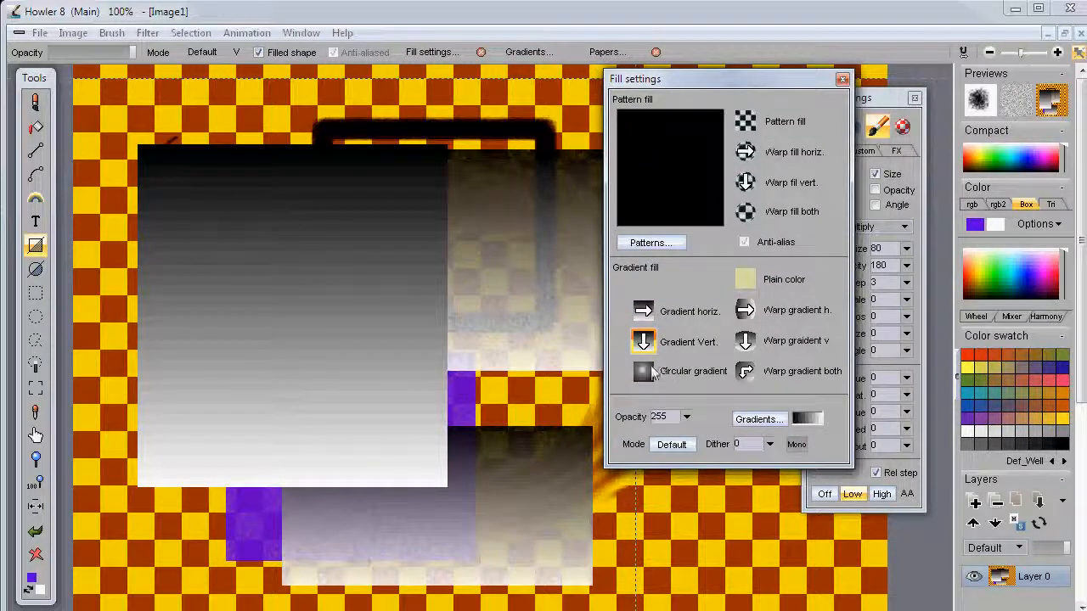
left_click_drag(290, 294, 592, 536)
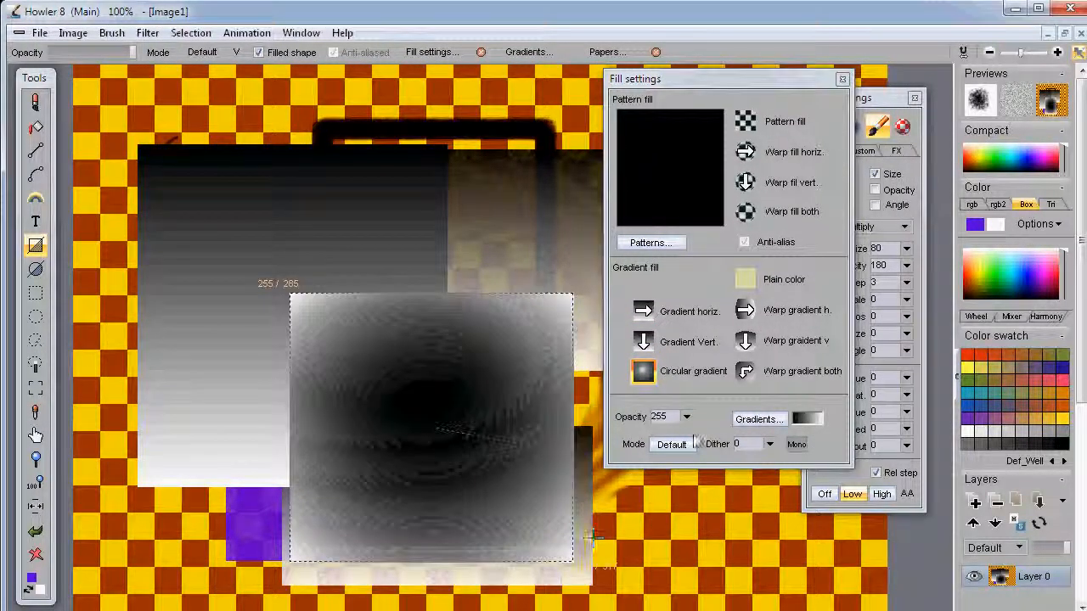
left_click_drag(592, 456, 575, 340)
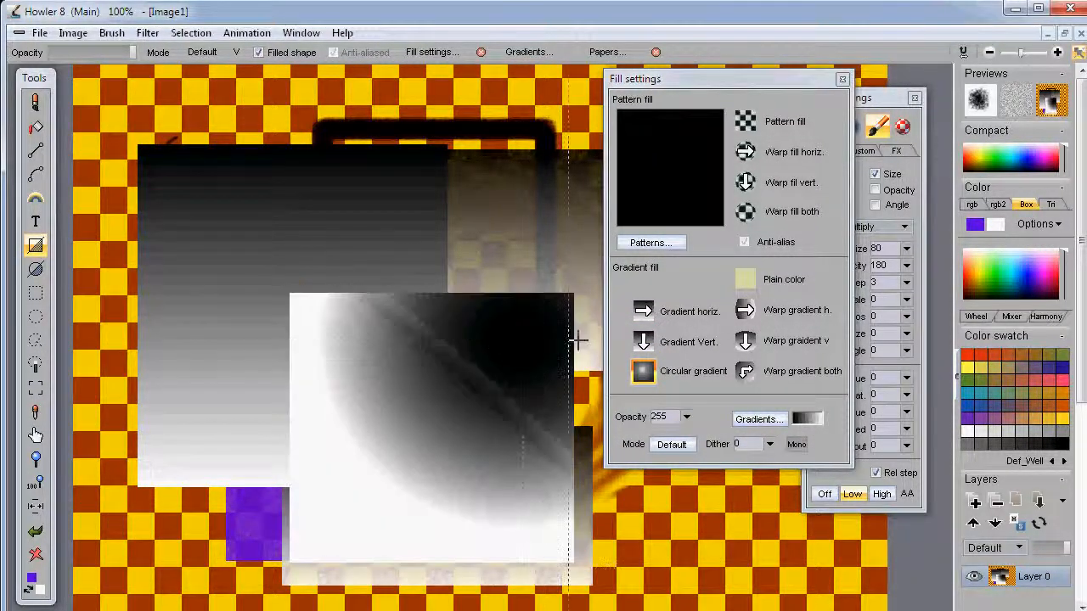
Set the fill to Warp gradient h. and draw a filled rectangle over the middle of the overlapping gradient shapes.
left_click(747, 311)
left_click_drag(240, 210, 550, 460)
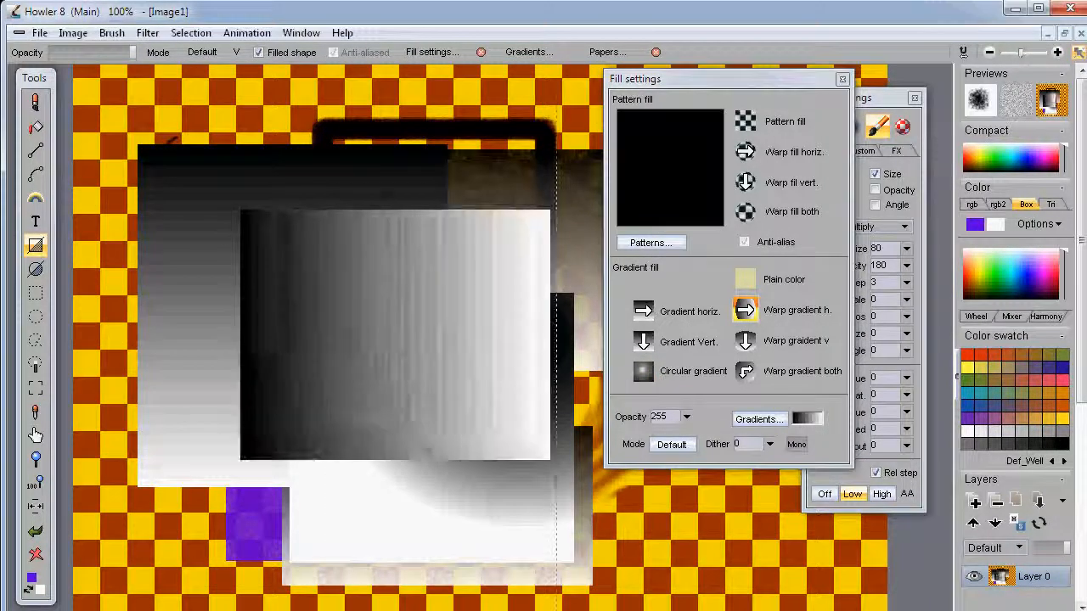
Draw a filled rectangle with Warp gradient both across the lower middle, and two more with Gradient Vert. overlapping above it.
left_click(745, 371)
left_click_drag(237, 396, 593, 565)
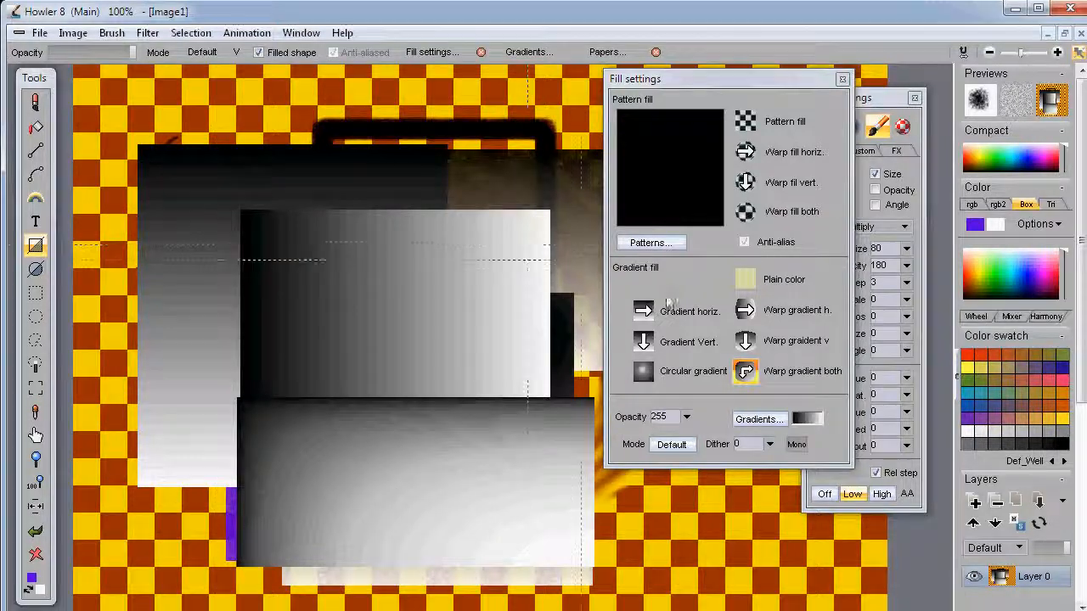
left_click(643, 340)
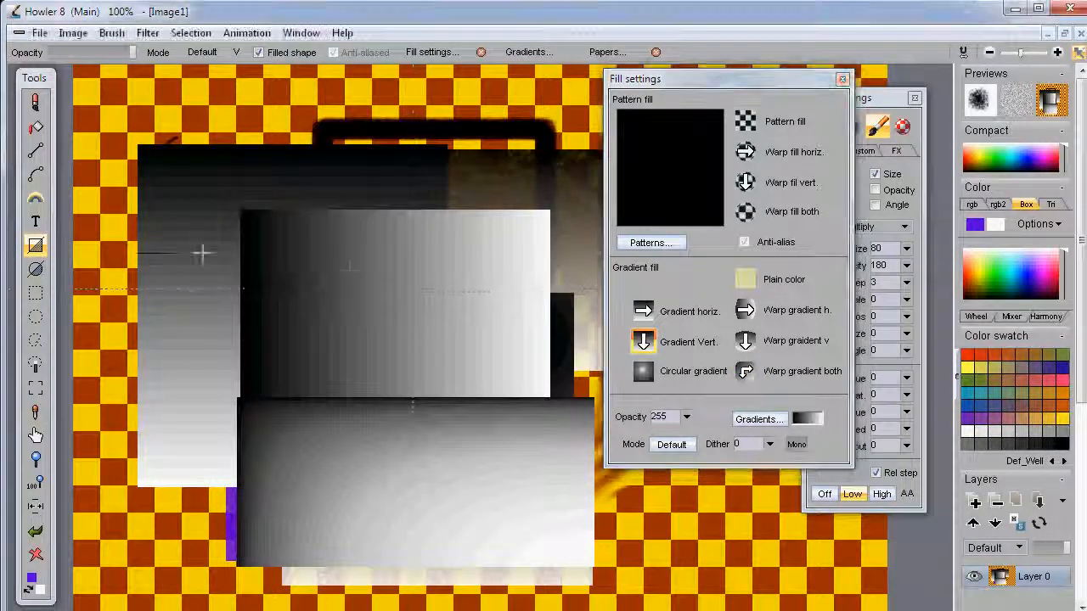
left_click_drag(134, 253, 425, 480)
left_click_drag(368, 158, 538, 359)
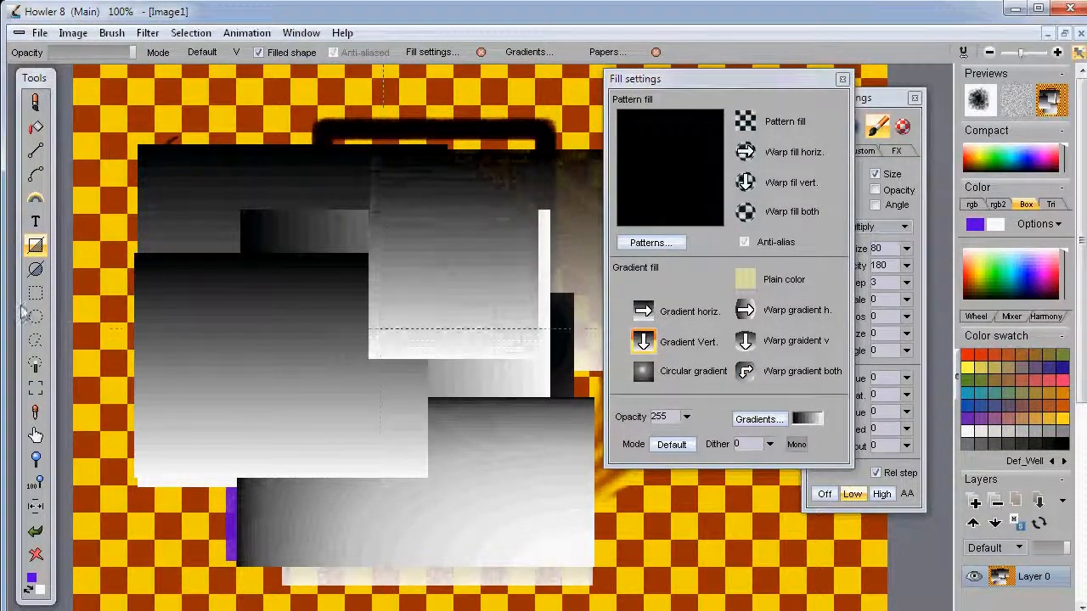
Draw thick unfilled ellipses over the gradient rectangles in purple, and several more in green.
left_click(35, 269)
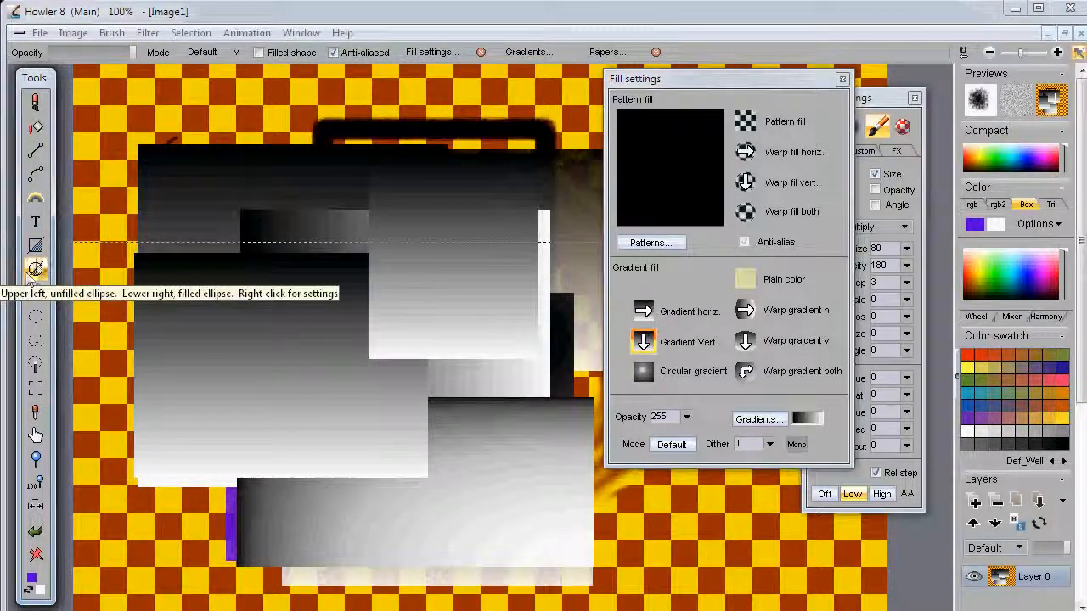
left_click_drag(284, 224, 444, 393)
left_click(1001, 293)
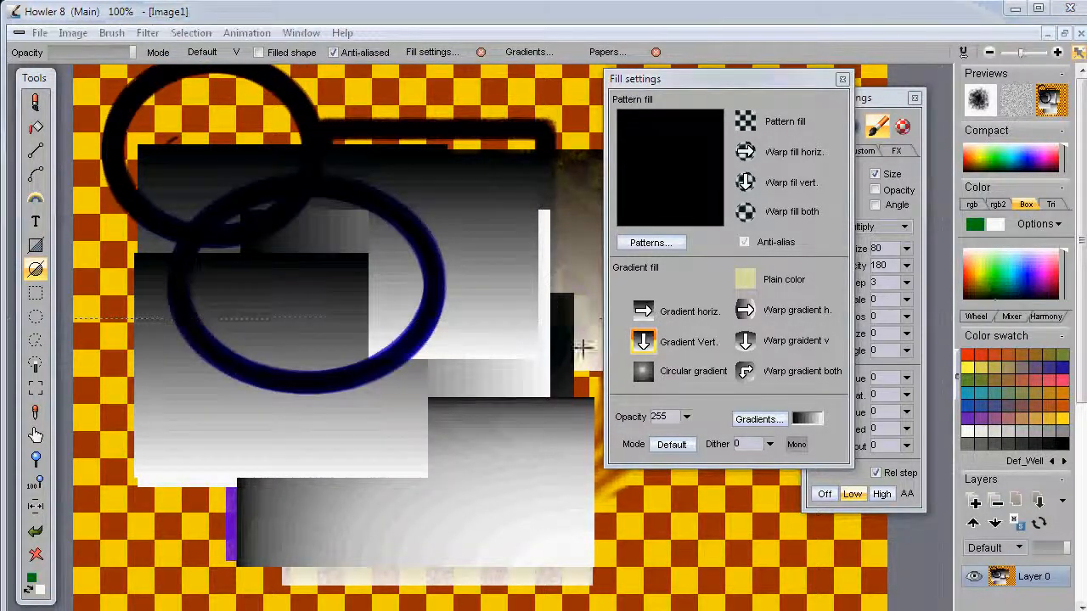
left_click_drag(386, 268, 539, 367)
left_click_drag(325, 428, 480, 518)
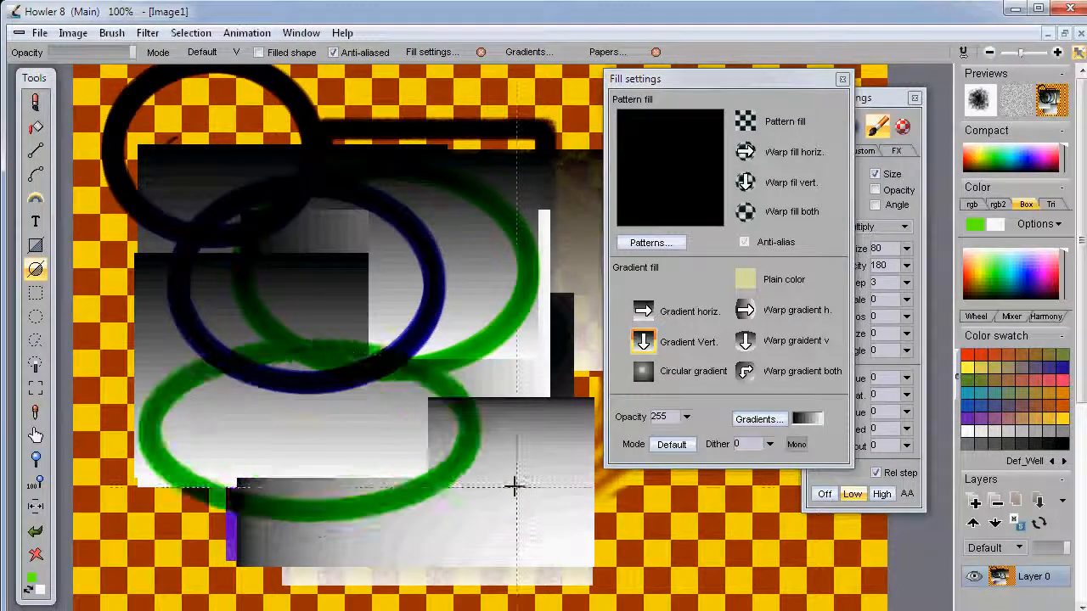
left_click_drag(555, 515, 416, 425)
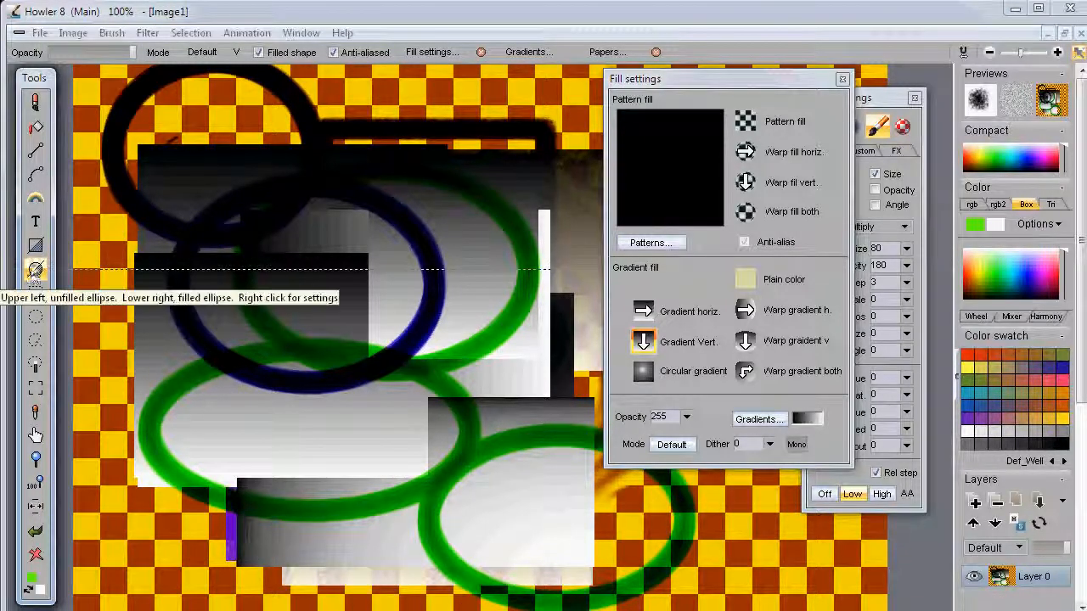
Draw four filled ellipses with the vertical gradient over the ellipse outlines and rectangles.
mouse_move(309, 321)
left_mouse_down()
mouse_move(412, 437)
mouse_move(422, 433)
left_mouse_up()
left_click_drag(400, 211, 535, 316)
left_click_drag(434, 382, 548, 457)
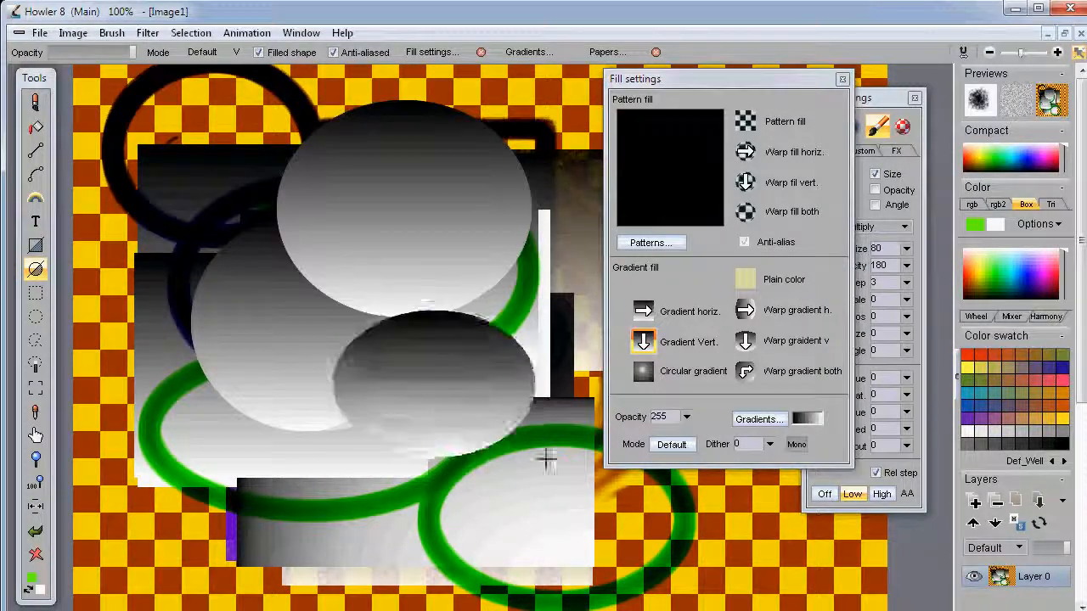
mouse_move(265, 485)
left_mouse_down()
mouse_move(359, 535)
mouse_move(422, 542)
left_mouse_up()
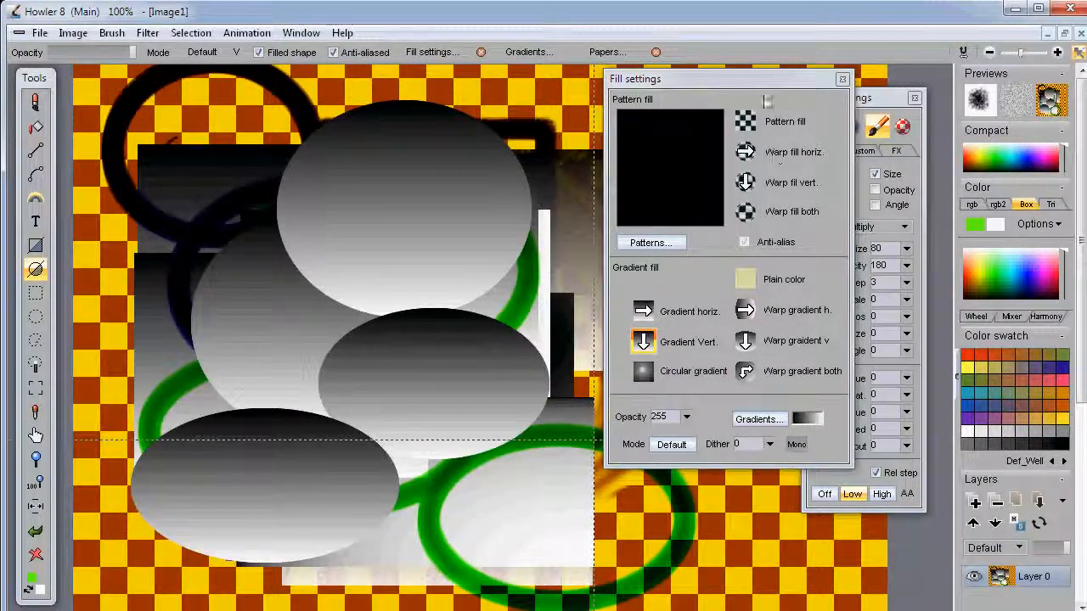
Move the Fill settings window over the canvas's left side and draw two vertical-gradient filled ellipses in the uncovered area.
mouse_move(754, 79)
left_mouse_down()
mouse_move(410, 153)
mouse_move(235, 145)
left_mouse_up()
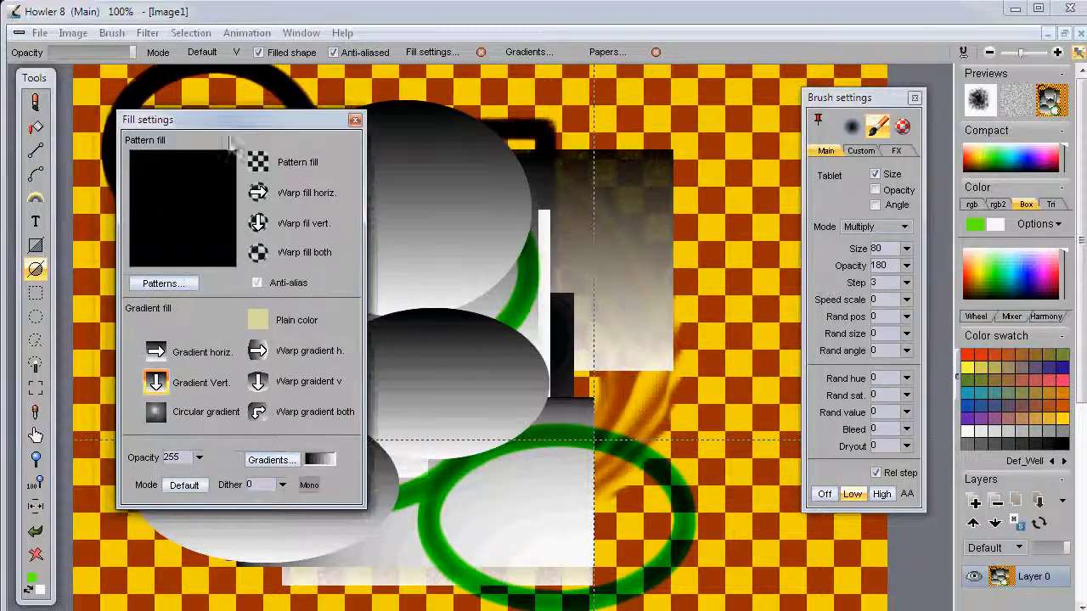
left_click(34, 247)
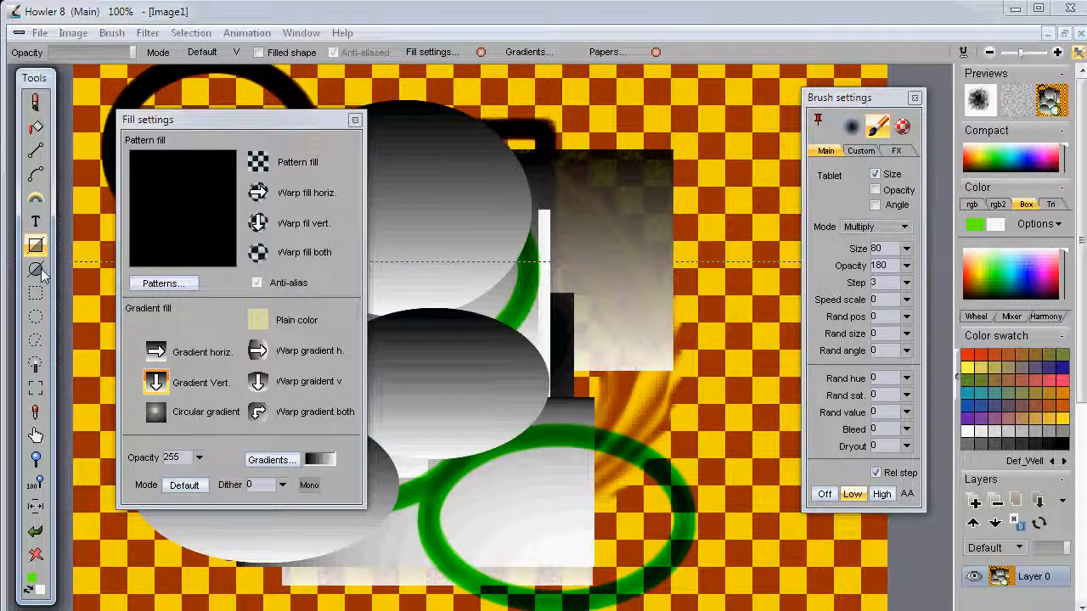
left_click(37, 270)
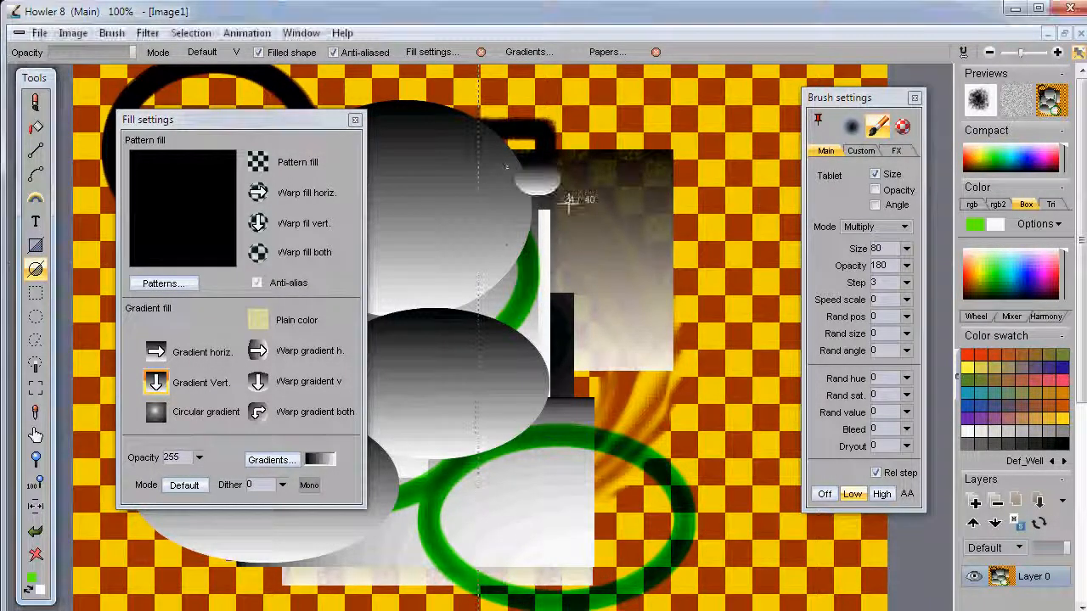
left_click_drag(536, 177, 659, 278)
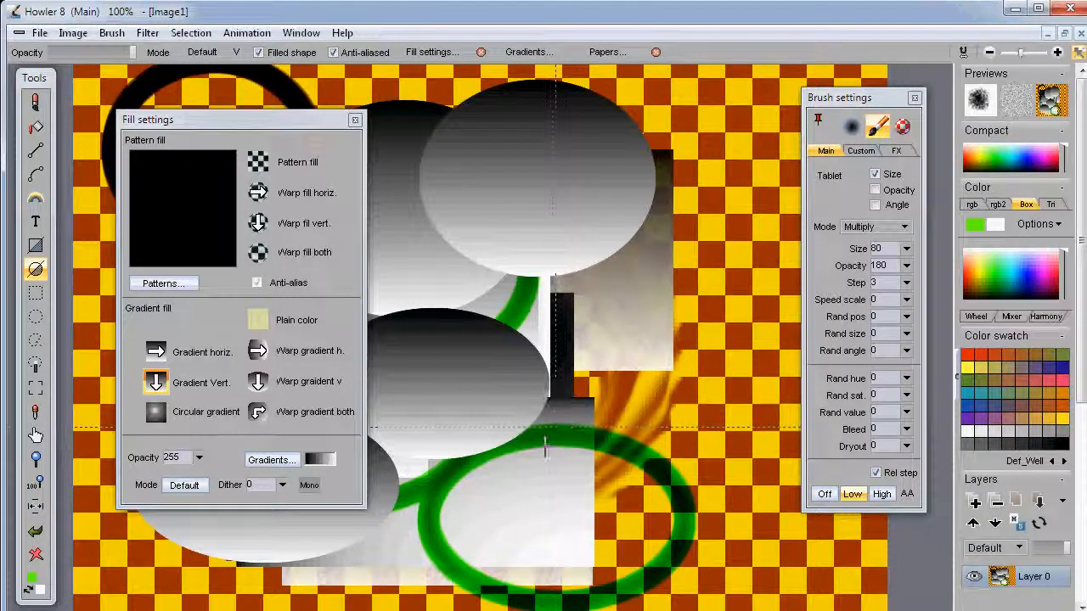
left_click_drag(525, 412, 687, 332)
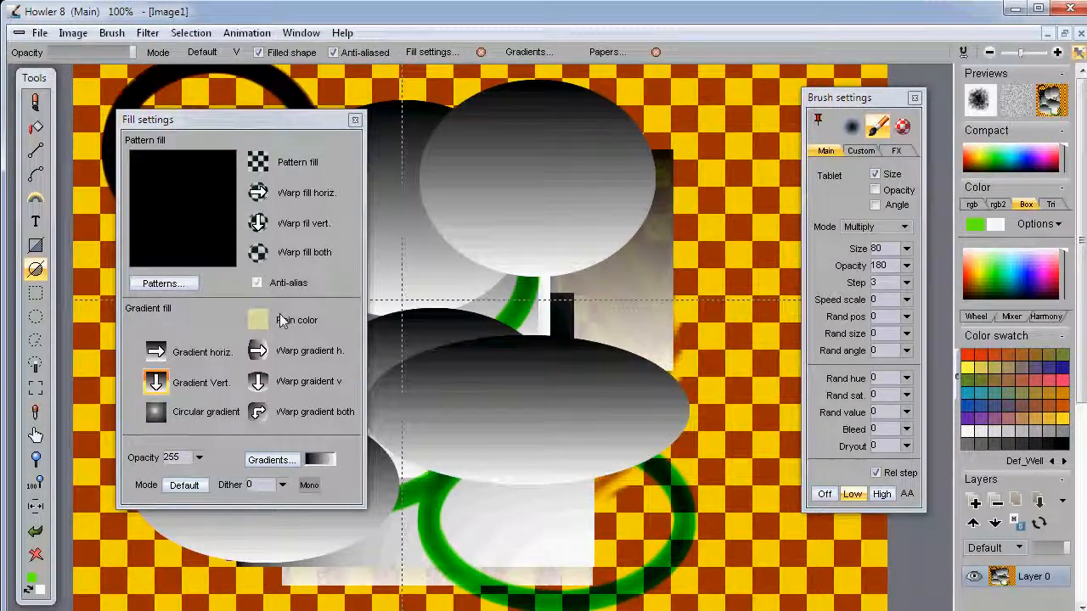
Set the fill to Warp gradient h., draw filled ellipses across the middle and right of the canvas, and close the fill settings.
left_click(258, 350)
mouse_move(566, 281)
left_mouse_down()
mouse_move(704, 359)
mouse_move(583, 492)
left_mouse_up()
left_click_drag(747, 352, 801, 419)
left_click_drag(734, 132, 801, 197)
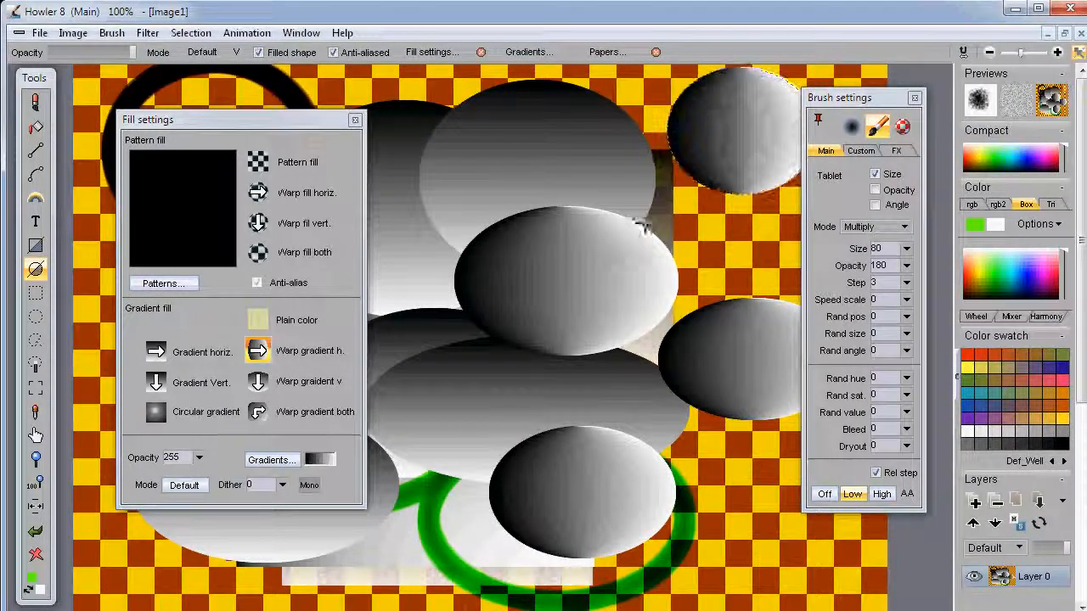
left_click_drag(429, 153, 482, 197)
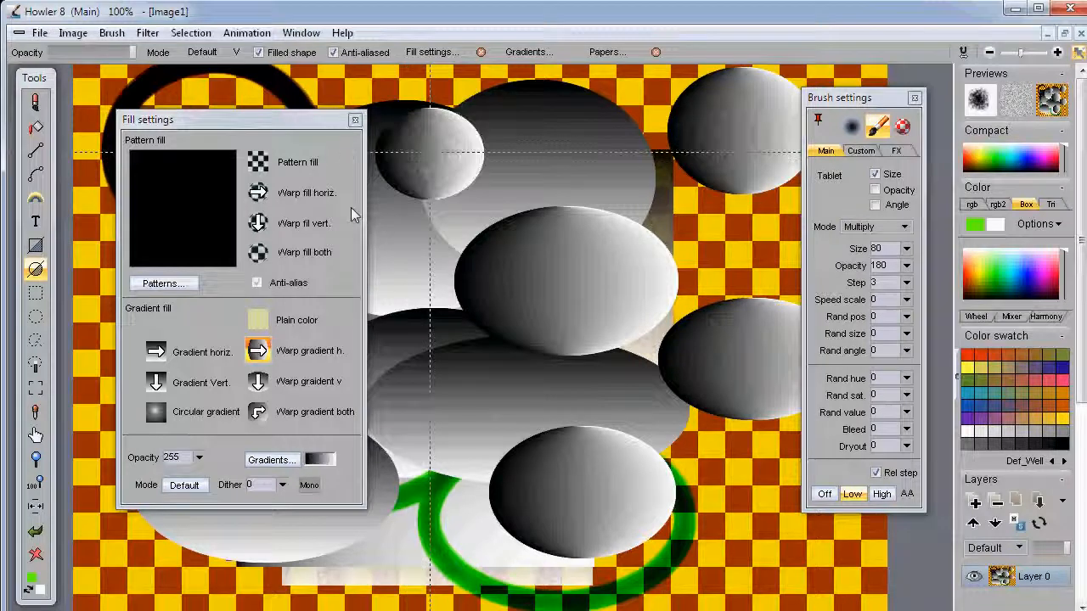
left_click(355, 120)
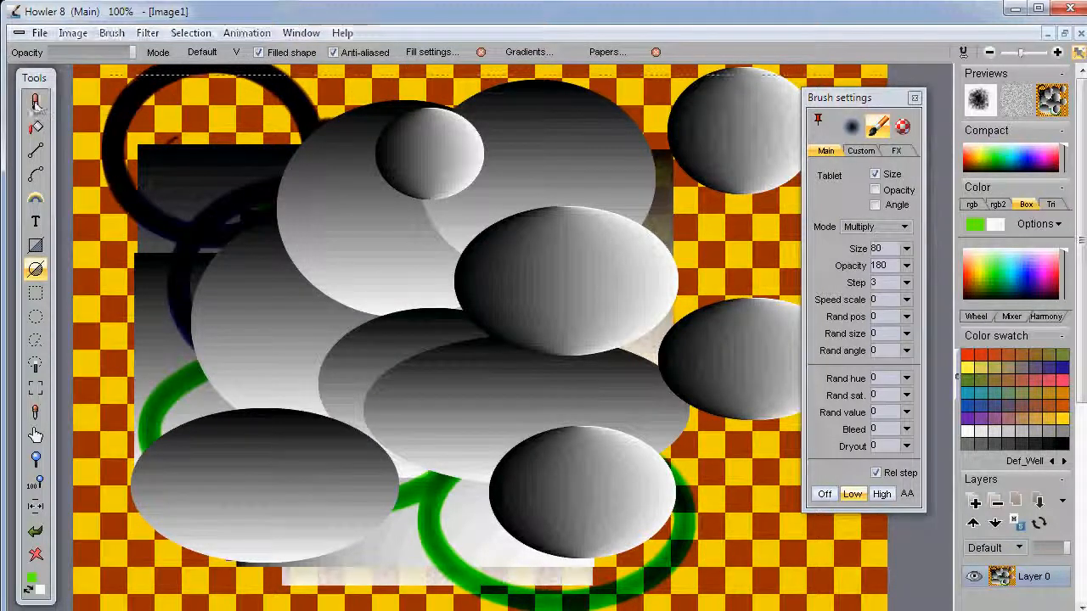
Switch to the brush tool and apply Vertical mirror and Horizontal mirror to the artwork.
key("b")
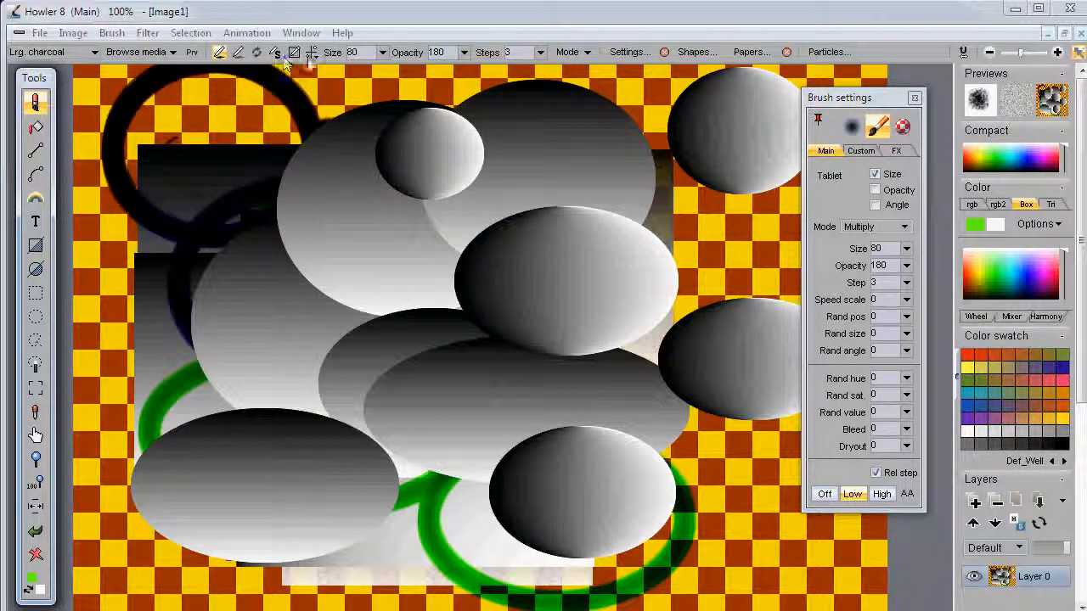
left_click(311, 52)
left_click(365, 187)
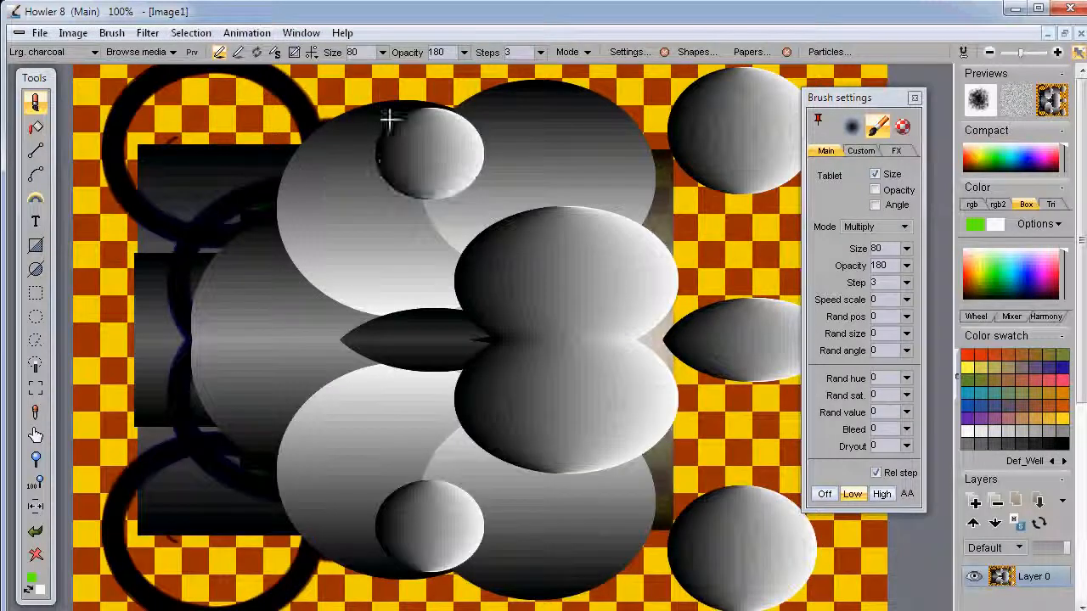
left_click(311, 51)
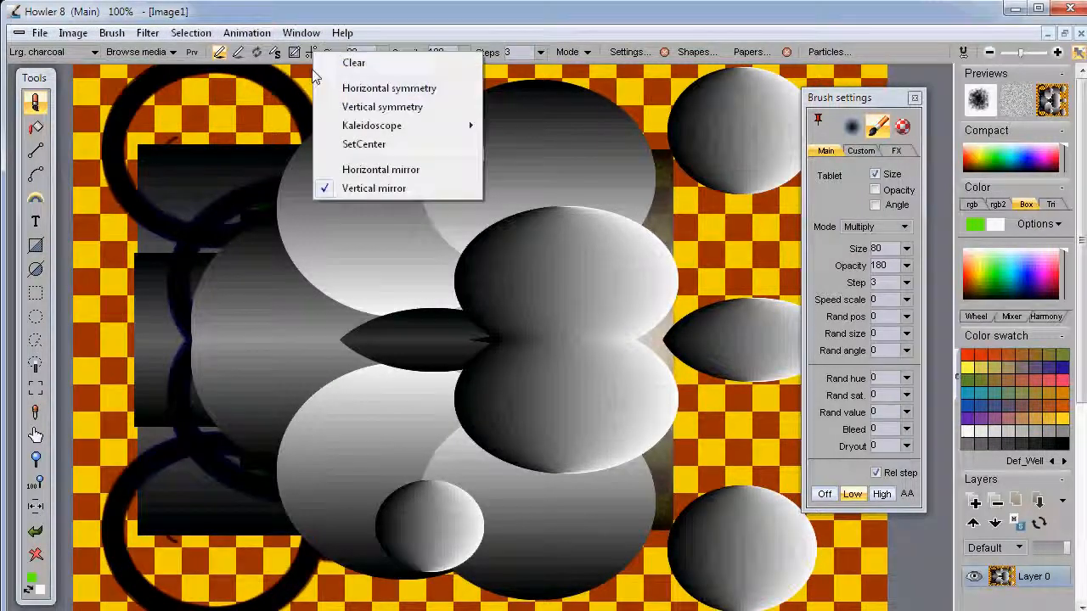
left_click(369, 173)
Paint looping green freehand strokes over the mirrored artwork and move the Brush settings window off the canvas.
mouse_move(610, 155)
left_mouse_down()
mouse_move(539, 202)
mouse_move(586, 151)
left_mouse_up()
mouse_move(645, 124)
left_mouse_down()
mouse_move(679, 270)
mouse_move(599, 273)
left_mouse_up()
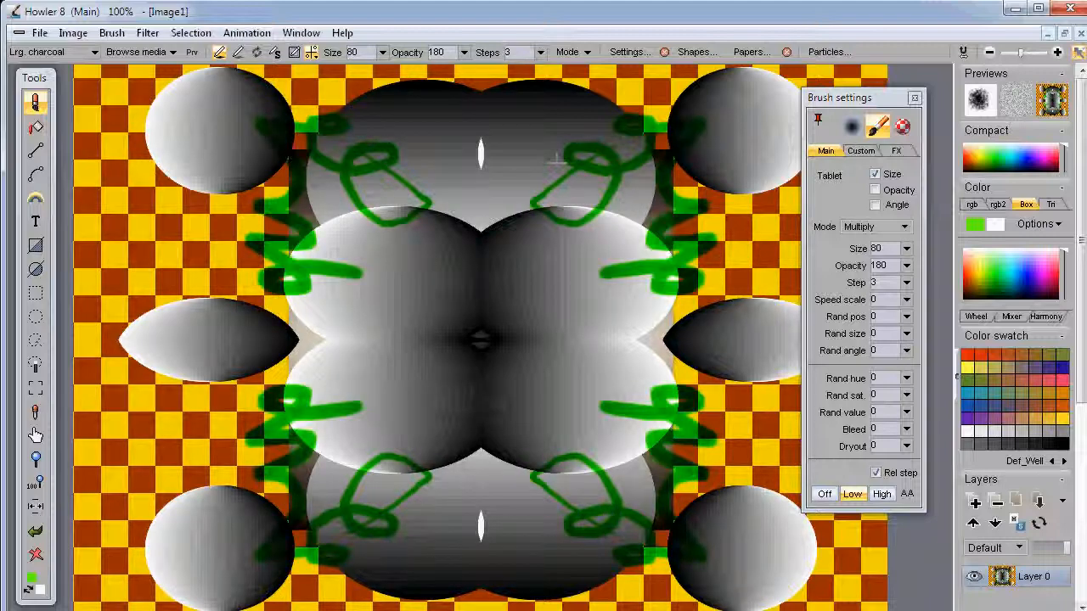
mouse_move(849, 99)
left_mouse_down()
mouse_move(883, 101)
mouse_move(987, 219)
left_mouse_up()
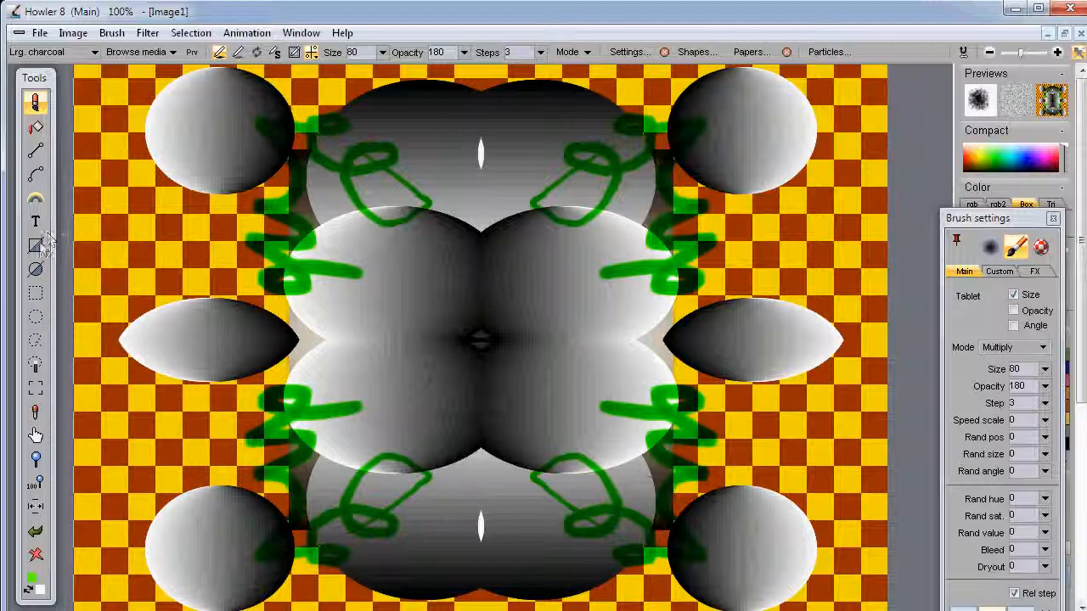
Cover the mirrored artwork out to its edges with many overlapping filled warp-gradient ellipses of varied sizes and proportions.
left_click(38, 271)
left_click_drag(528, 229, 592, 174)
left_click_drag(580, 125, 647, 177)
mouse_move(713, 214)
left_mouse_down()
mouse_move(632, 268)
mouse_move(676, 327)
left_mouse_up()
left_click_drag(518, 287, 503, 324)
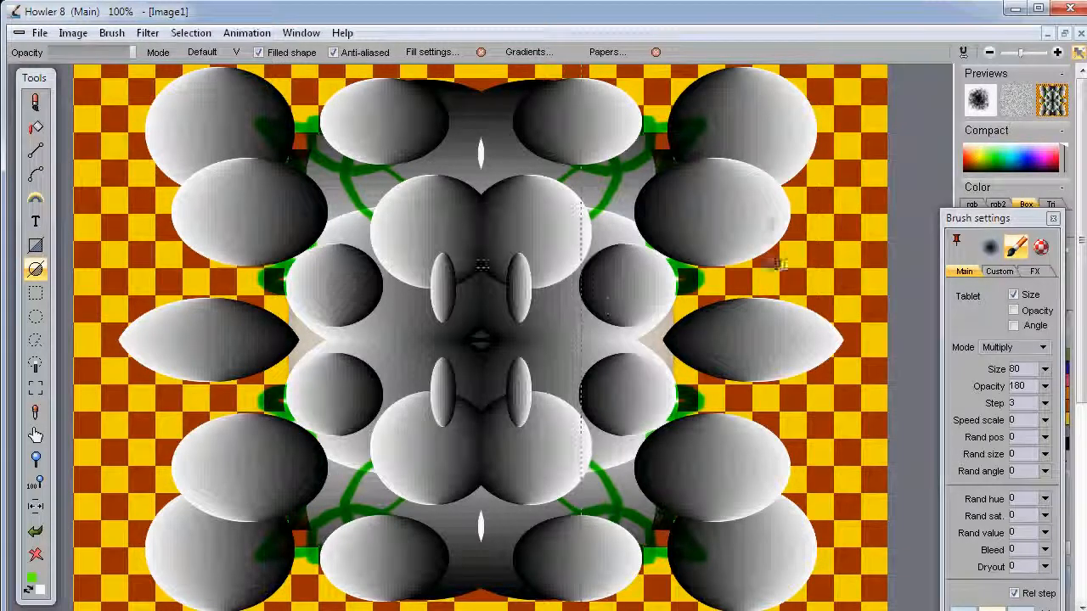
left_click_drag(779, 264, 841, 312)
left_click_drag(763, 246, 618, 95)
left_click_drag(570, 208, 530, 124)
mouse_move(752, 192)
left_mouse_down()
mouse_move(691, 101)
mouse_move(793, 80)
mouse_move(824, 283)
mouse_move(883, 237)
left_mouse_up()
mouse_move(798, 196)
left_mouse_down()
mouse_move(744, 211)
mouse_move(783, 343)
left_mouse_up()
mouse_move(449, 85)
left_mouse_down()
mouse_move(514, 187)
mouse_move(543, 265)
mouse_move(635, 297)
left_mouse_up()
left_click_drag(722, 171, 840, 245)
mouse_move(586, 79)
left_mouse_down()
mouse_move(677, 244)
mouse_move(586, 301)
left_mouse_up()
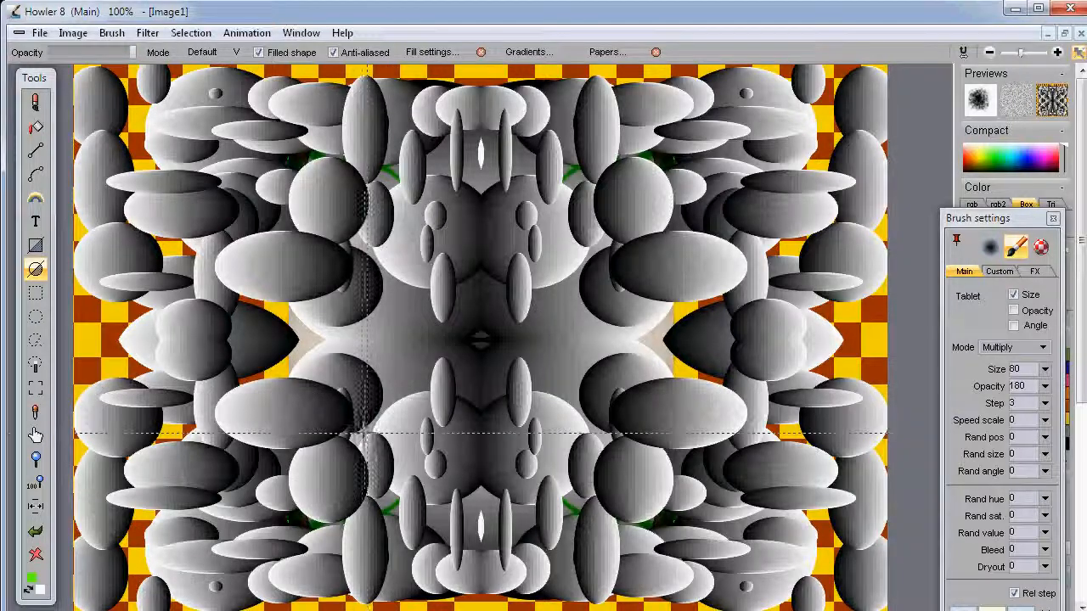
Switch to the blank swap canvas and draw a mirrored filled gradient ellipse in its upper-right area.
key("Delete")
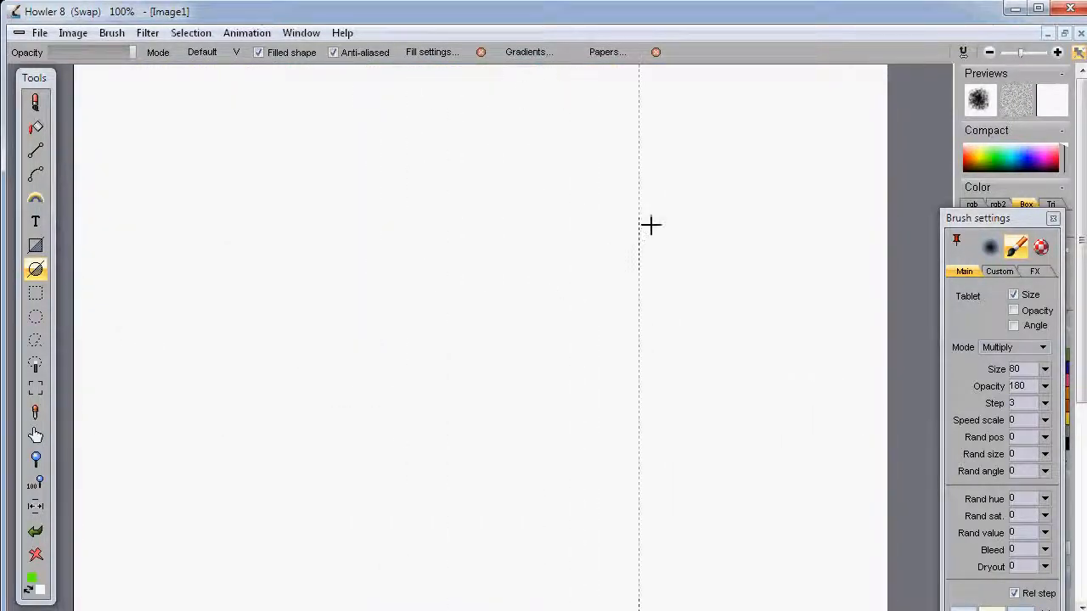
left_click_drag(693, 175, 619, 243)
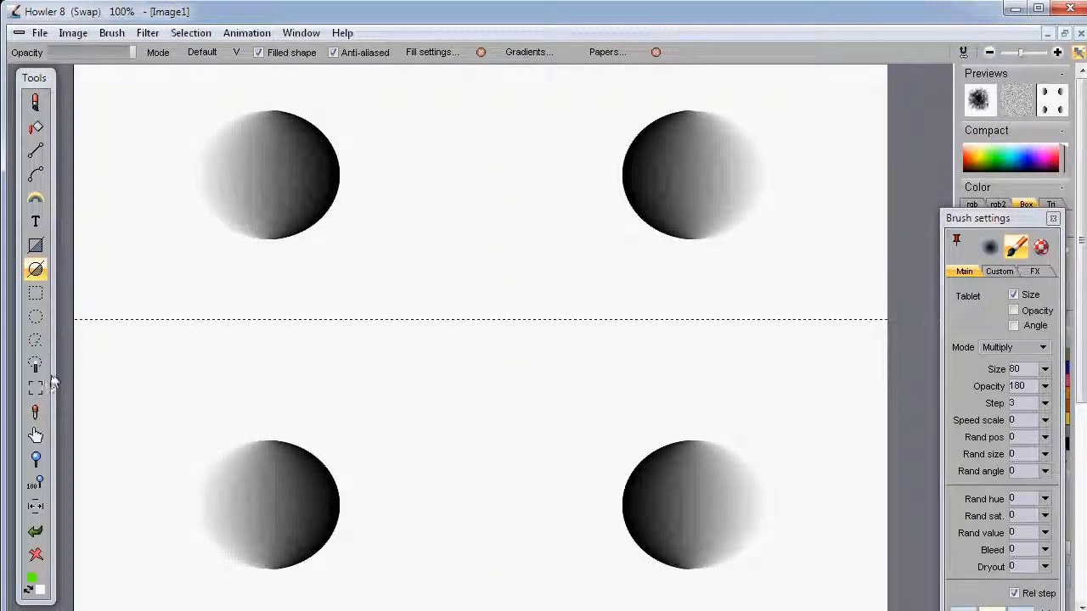
Select the upper-right gradient ellipse with an elliptical selection fitted to its outline and use it as the brush.
left_click(35, 318)
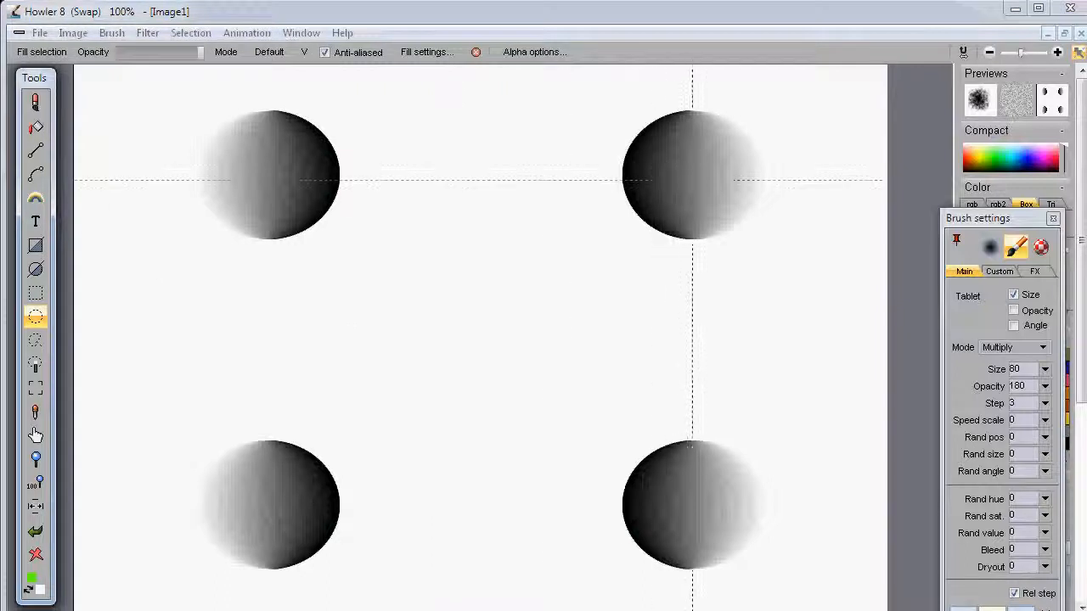
left_click_drag(689, 173, 760, 140)
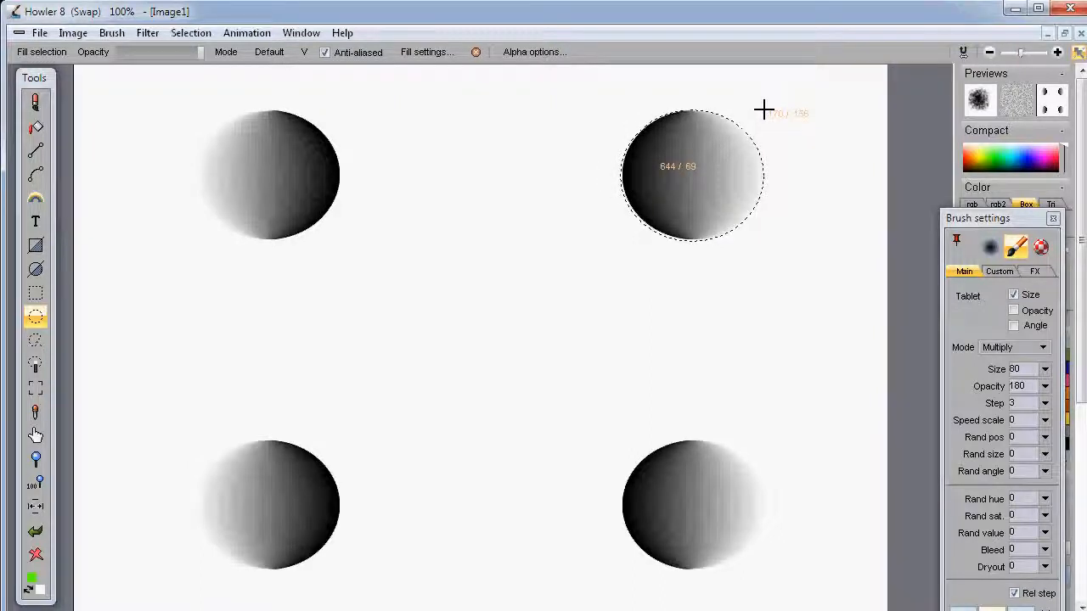
left_click_drag(761, 111, 766, 106)
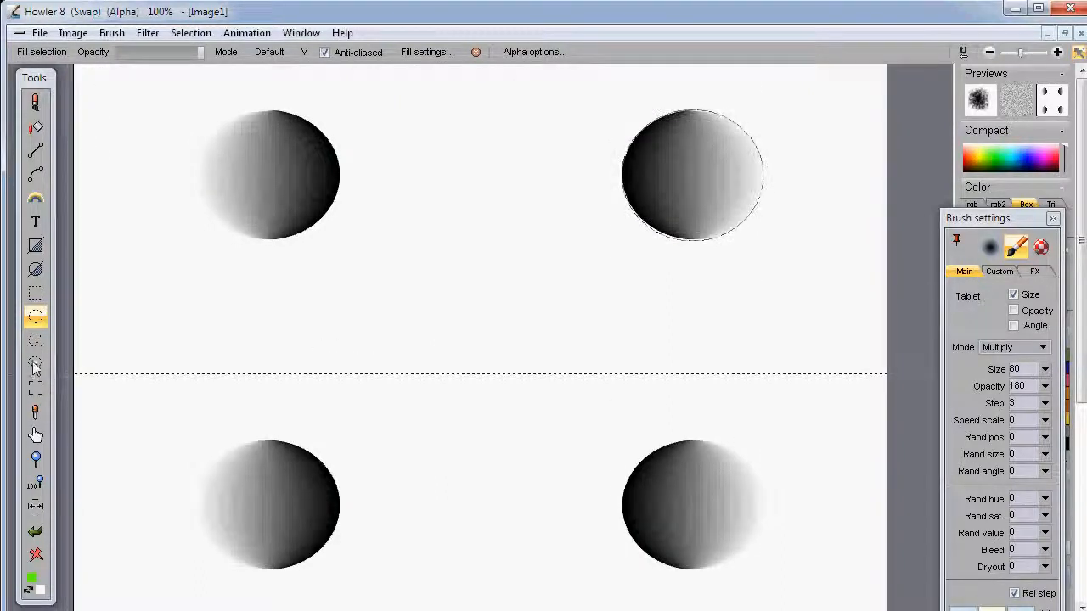
left_click(113, 36)
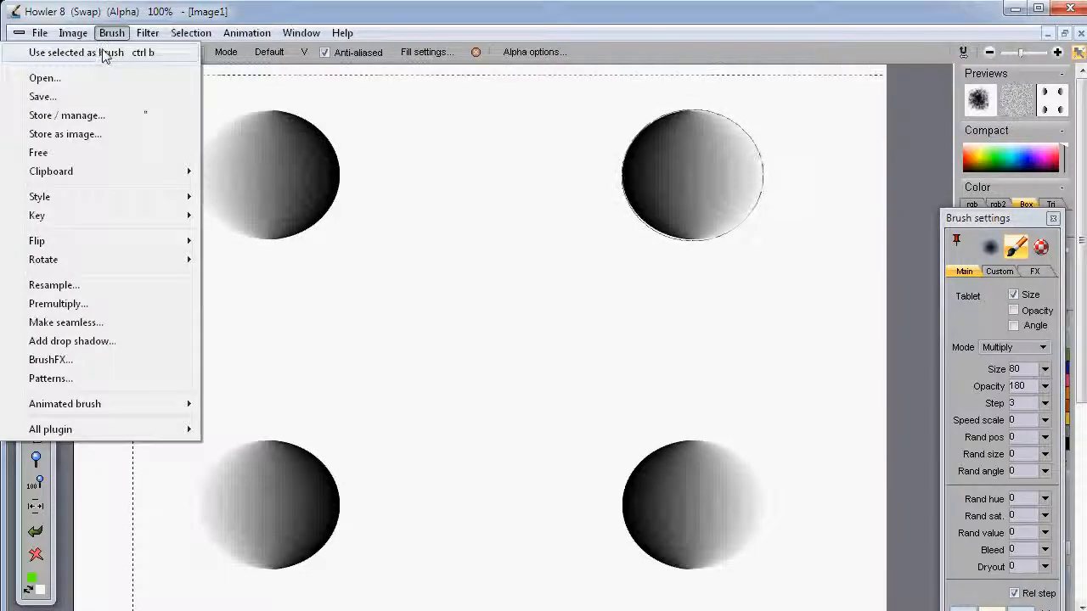
left_click(102, 53)
Open the brush buffer for the captured brush, place it over the canvas's lower-left corner, and bring Brush settings fully into view.
left_click(111, 33)
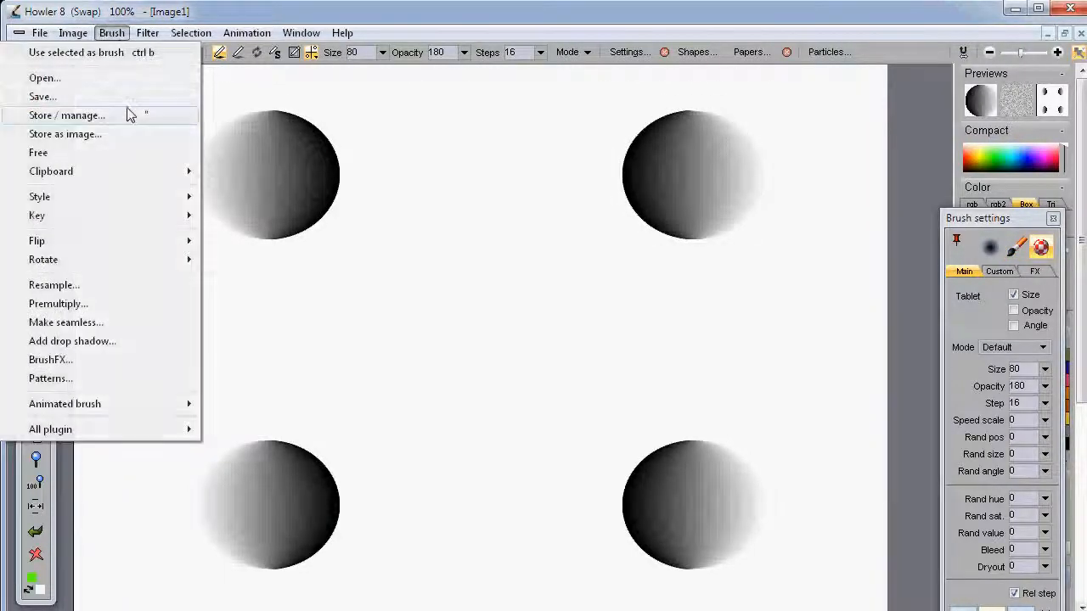
left_click(126, 114)
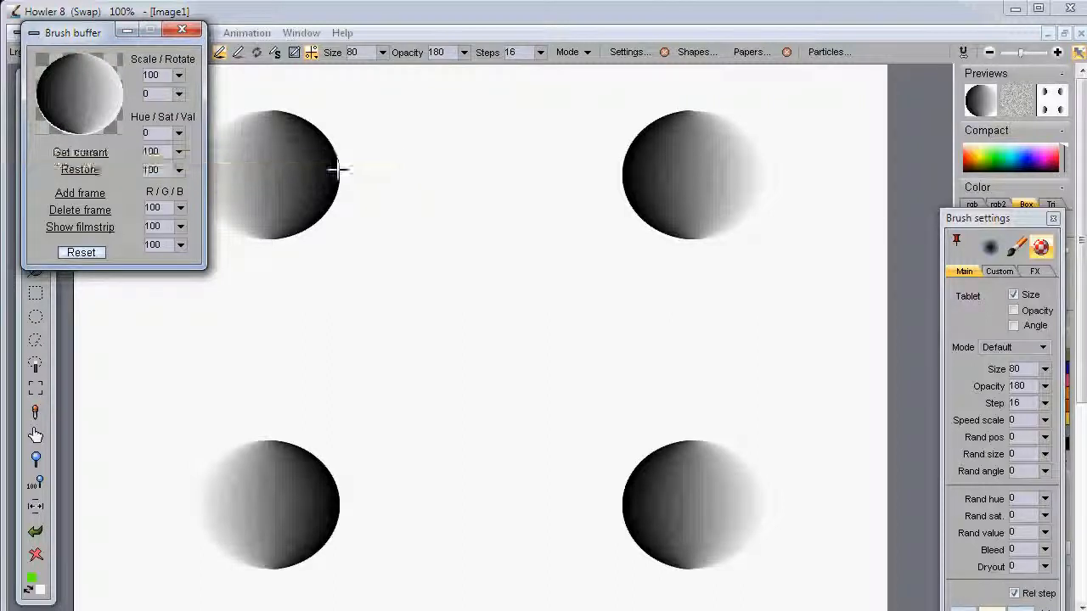
mouse_move(67, 37)
left_mouse_down()
mouse_move(171, 289)
mouse_move(103, 449)
mouse_move(74, 469)
mouse_move(81, 495)
mouse_move(90, 469)
left_mouse_up()
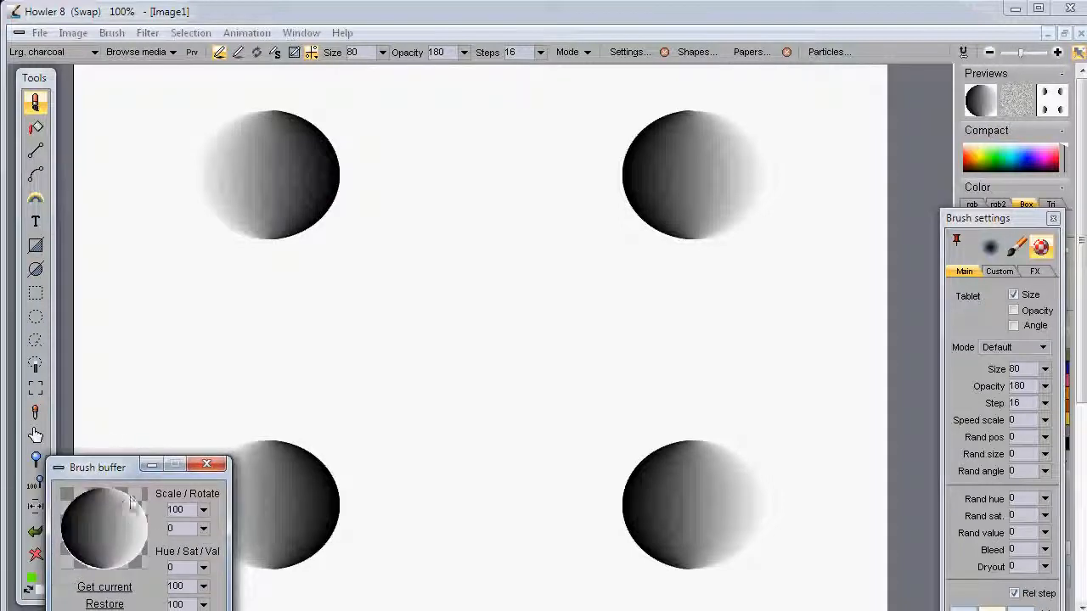
mouse_move(124, 481)
left_mouse_down()
mouse_move(174, 436)
mouse_move(155, 458)
mouse_move(152, 450)
left_mouse_up()
left_click(35, 111)
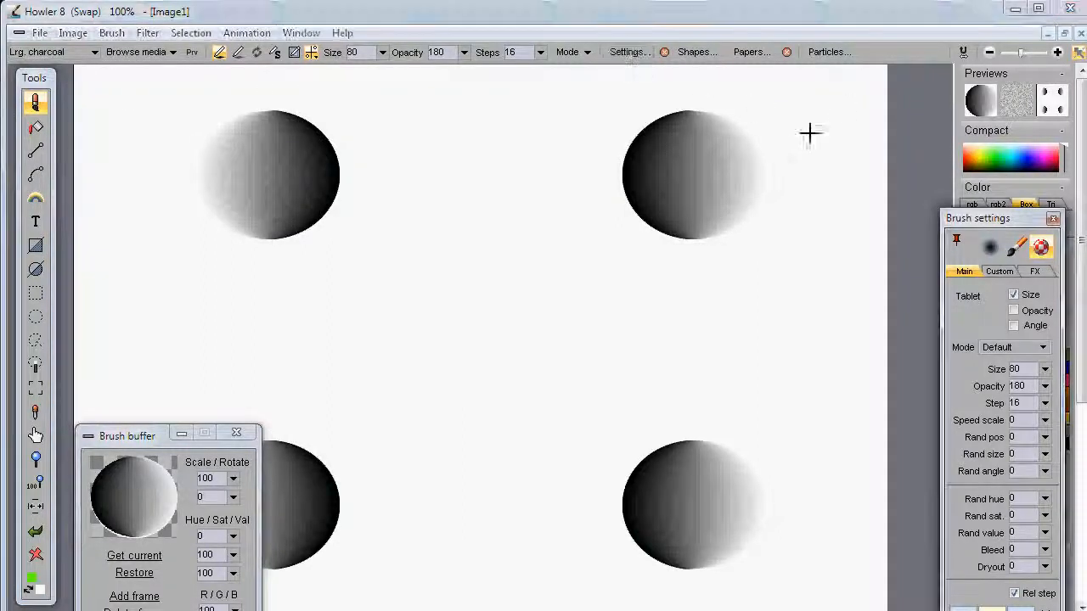
mouse_move(977, 212)
left_mouse_down()
mouse_move(887, 180)
mouse_move(847, 151)
left_mouse_up()
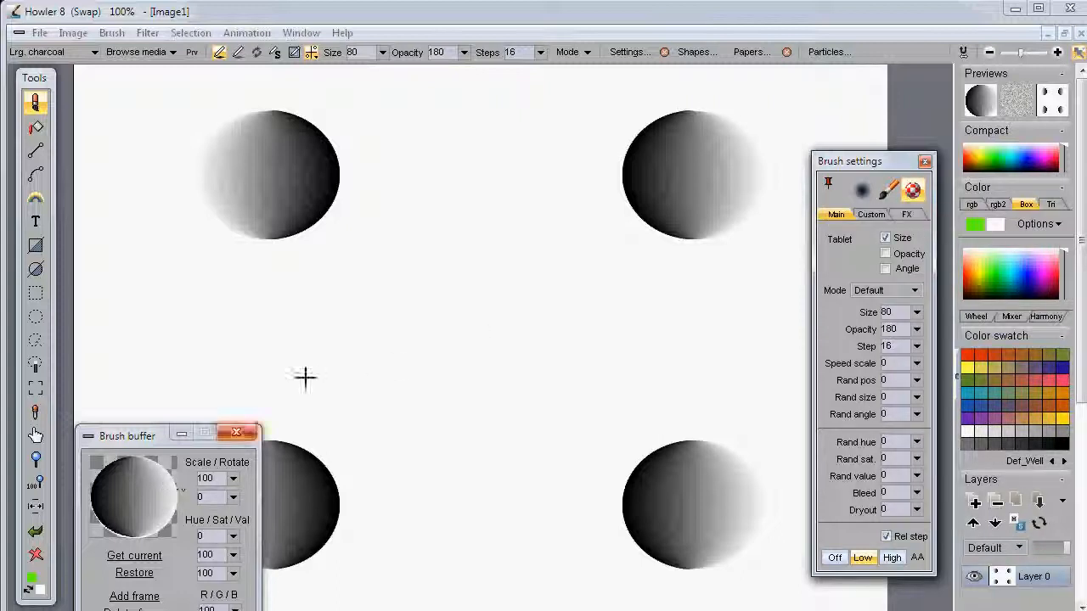
Paint mirrored tube-like strokes across the canvas with the captured ellipse brush, showing the custom brush settings and moving their window aside.
mouse_move(647, 173)
left_mouse_down()
mouse_move(583, 157)
mouse_move(733, 242)
mouse_move(696, 229)
mouse_move(670, 240)
mouse_move(582, 181)
mouse_move(660, 162)
mouse_move(704, 232)
mouse_move(587, 243)
mouse_move(671, 294)
mouse_move(706, 136)
mouse_move(694, 186)
left_mouse_up()
left_click(870, 215)
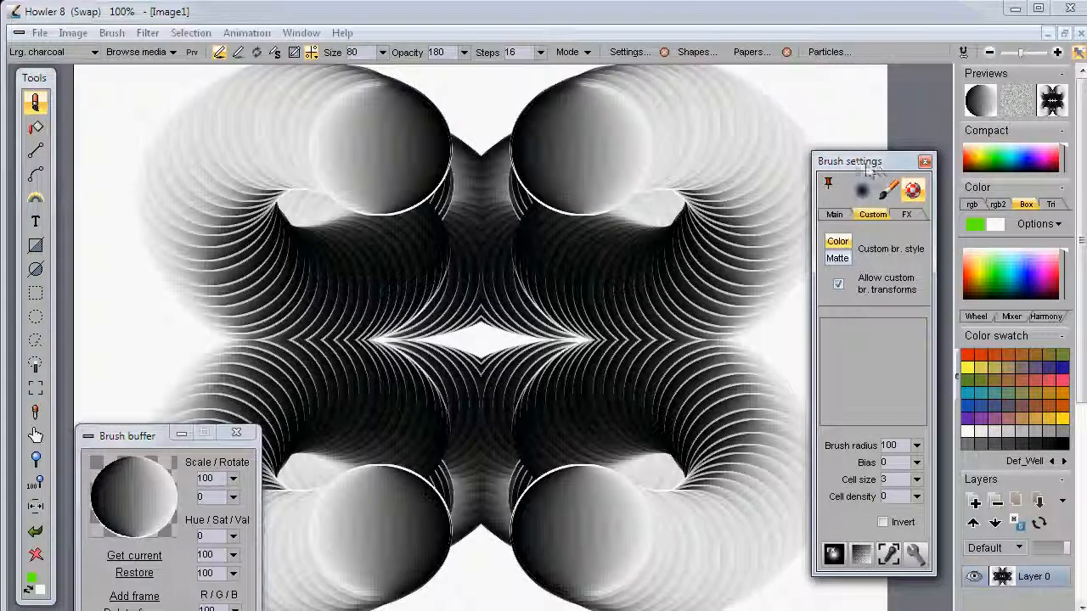
left_click_drag(868, 170, 1010, 316)
mouse_move(776, 164)
left_mouse_down()
mouse_move(679, 221)
mouse_move(750, 174)
mouse_move(611, 140)
mouse_move(552, 274)
mouse_move(654, 276)
mouse_move(730, 198)
mouse_move(517, 175)
mouse_move(718, 122)
mouse_move(790, 144)
mouse_move(852, 257)
mouse_move(628, 192)
mouse_move(493, 331)
mouse_move(544, 340)
mouse_move(586, 255)
mouse_move(618, 334)
mouse_move(633, 306)
mouse_move(552, 263)
mouse_move(616, 230)
mouse_move(713, 314)
mouse_move(730, 306)
mouse_move(564, 187)
mouse_move(514, 175)
mouse_move(611, 166)
mouse_move(716, 447)
mouse_move(719, 346)
mouse_move(779, 369)
mouse_move(793, 393)
mouse_move(827, 357)
mouse_move(645, 155)
mouse_move(514, 110)
mouse_move(776, 165)
mouse_move(806, 475)
mouse_move(828, 140)
mouse_move(849, 101)
mouse_move(766, 227)
left_mouse_up()
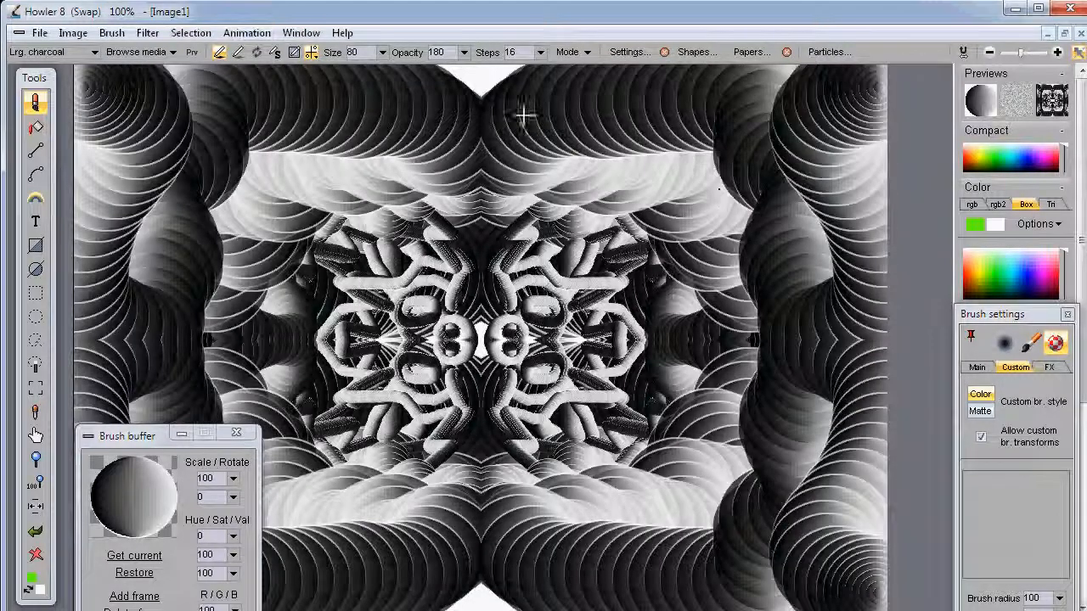
Try a mirrored stroke down the middle of the pattern, undo it, and paint another inward from the upper-right corner.
left_click_drag(560, 77, 577, 251)
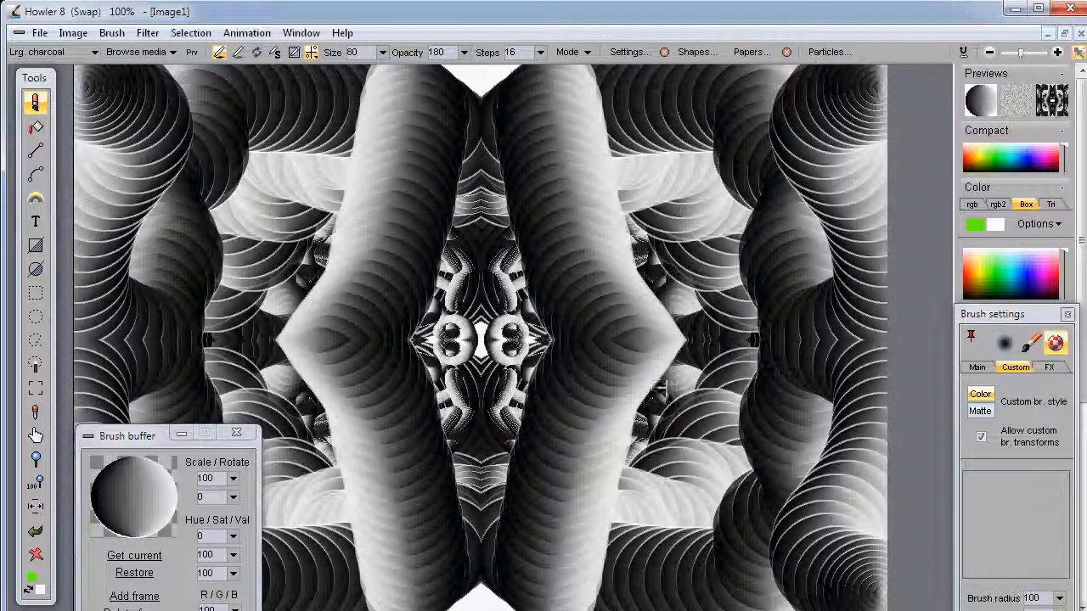
key("ctrl+z")
mouse_move(870, 168)
left_mouse_down()
mouse_move(861, 102)
mouse_move(636, 225)
left_mouse_up()
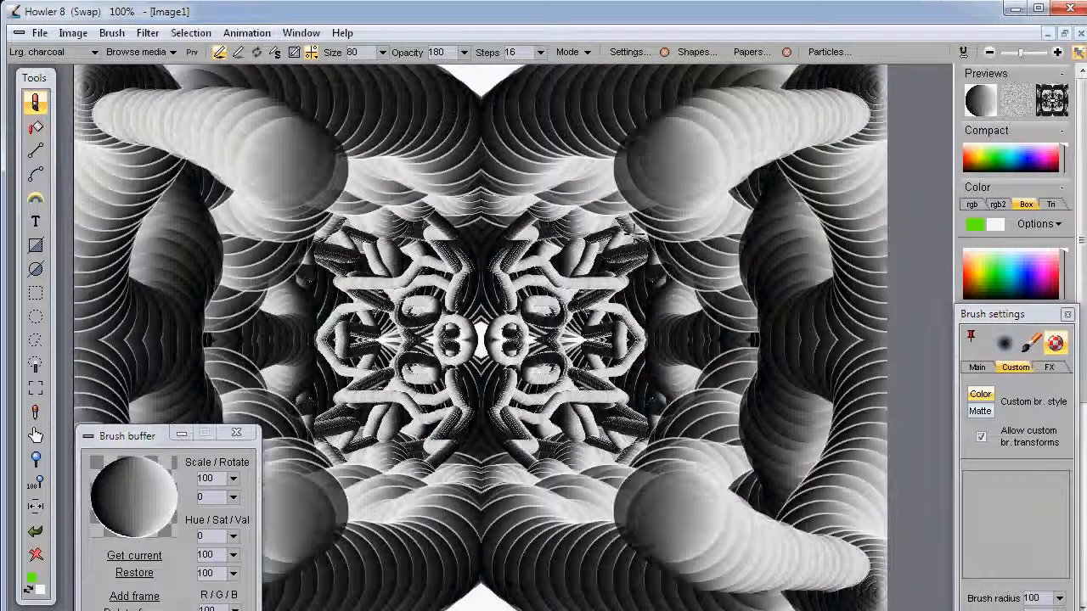